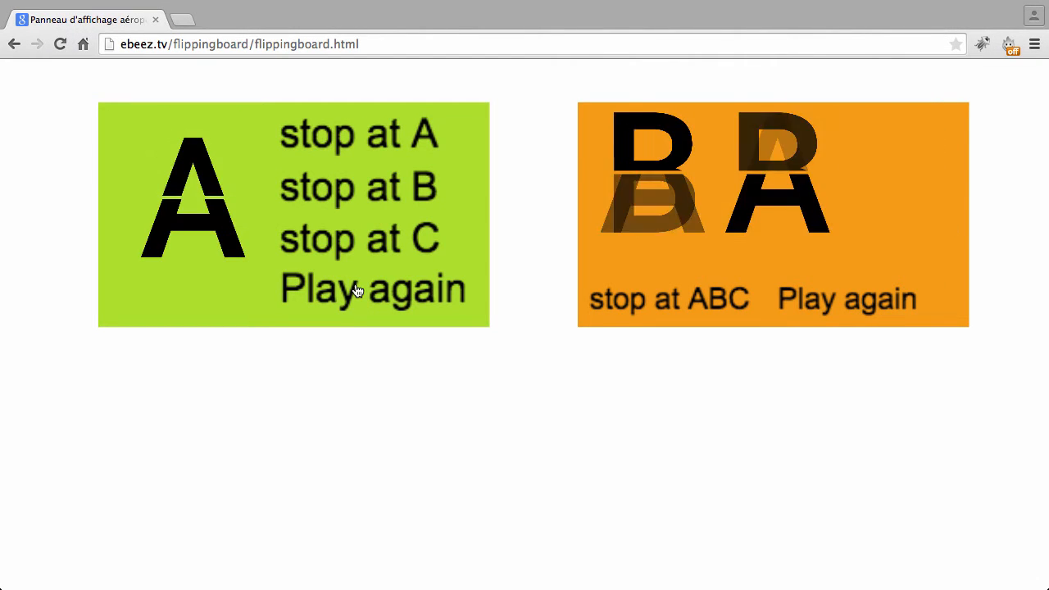
# - Test the flipping board demo by stopping the single letter at B and C, stopping the trio at ABC, and replaying the animations
pyautogui.click(344, 203)
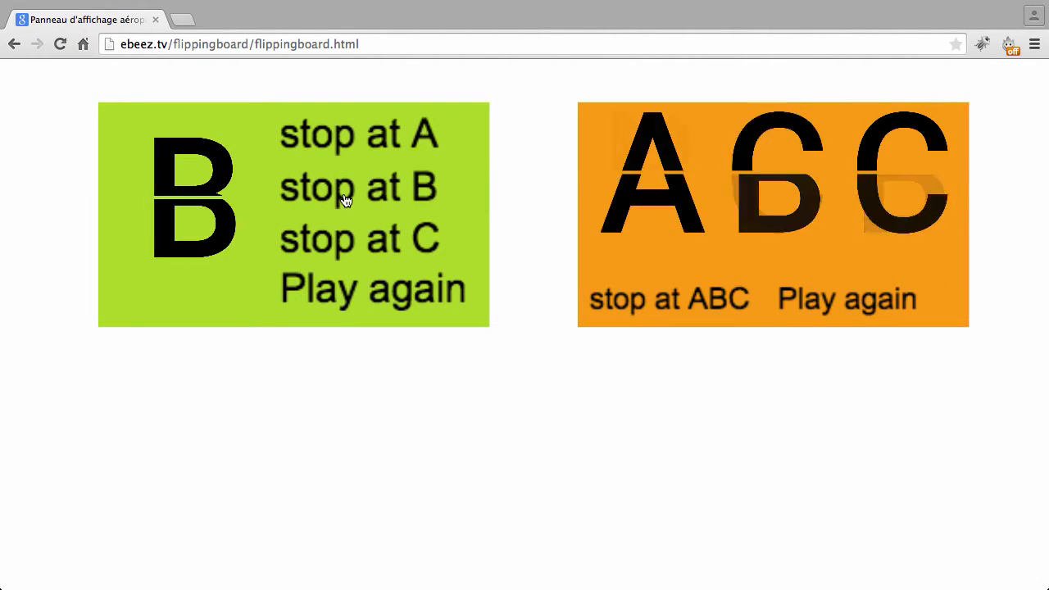
pyautogui.click(382, 304)
pyautogui.click(388, 250)
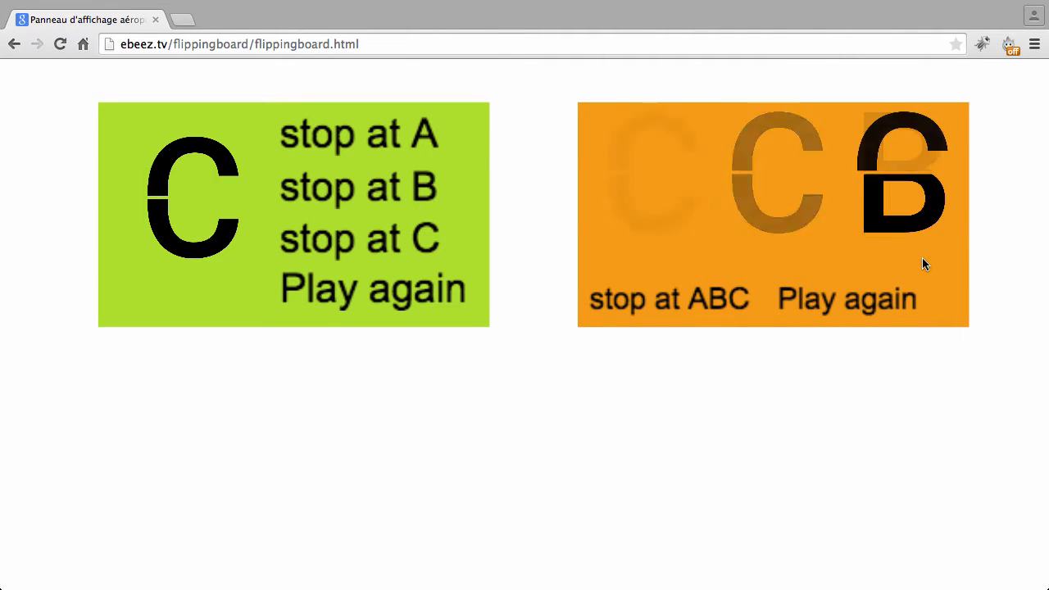
pyautogui.click(676, 302)
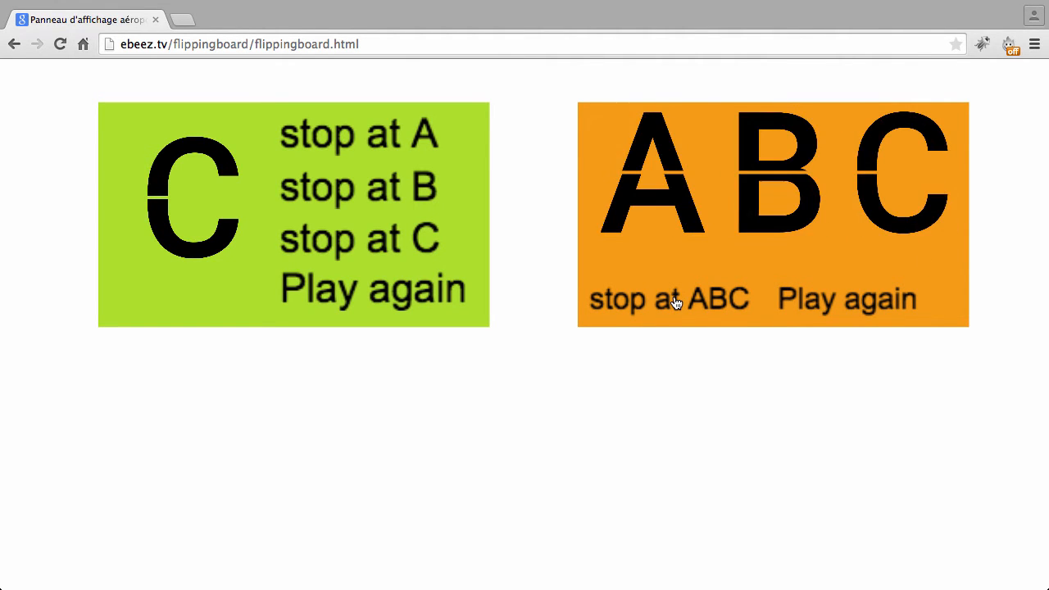
pyautogui.click(859, 306)
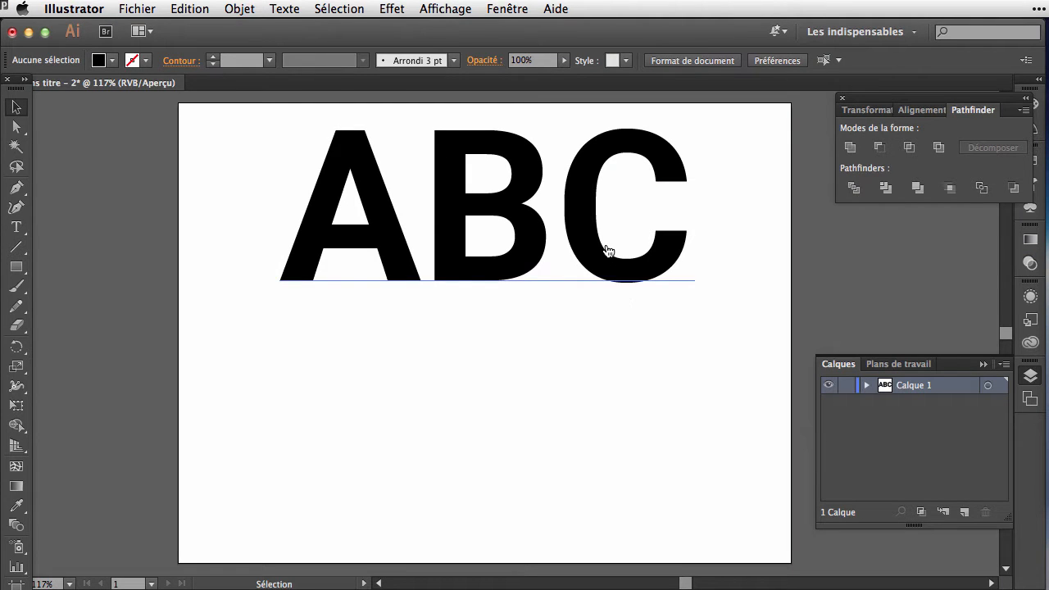
# - In Illustrator, convert the ABC text to outlines and ungroup the letters
pyautogui.click(596, 249)
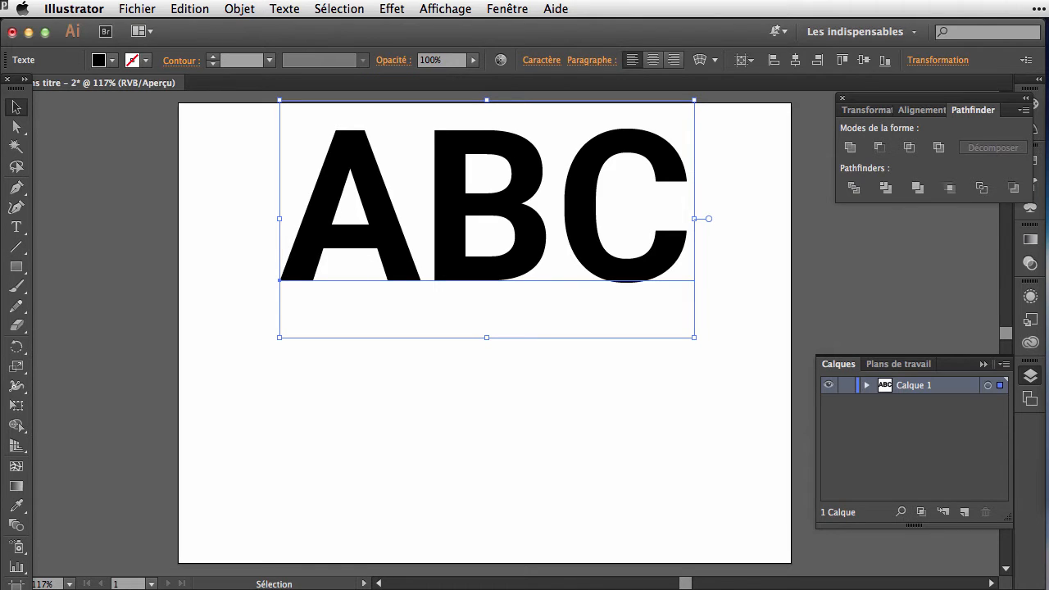
pyautogui.click(284, 8)
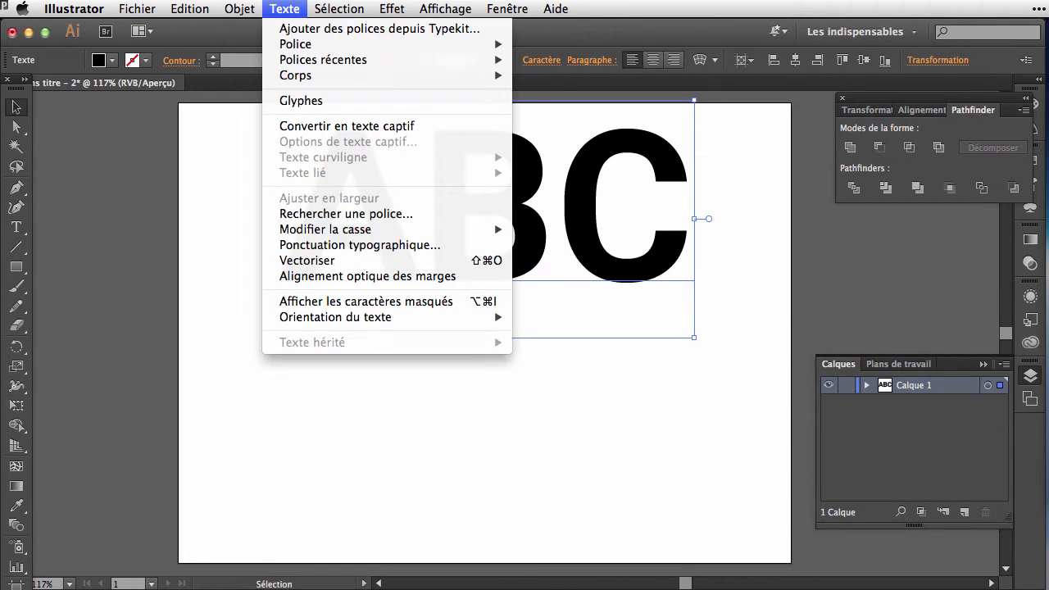
pyautogui.click(307, 260)
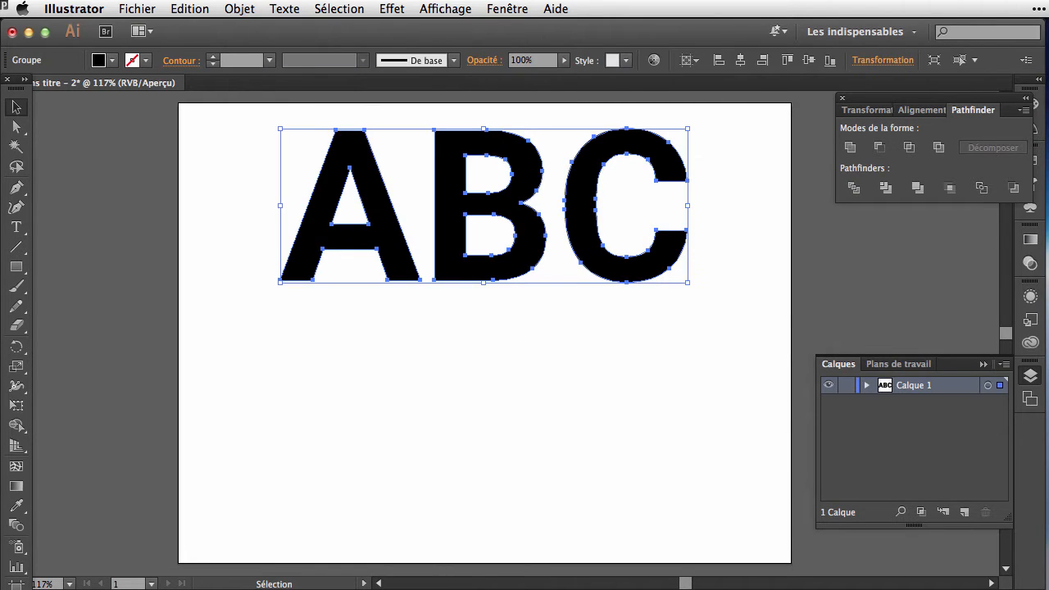
pyautogui.click(239, 9)
pyautogui.click(259, 86)
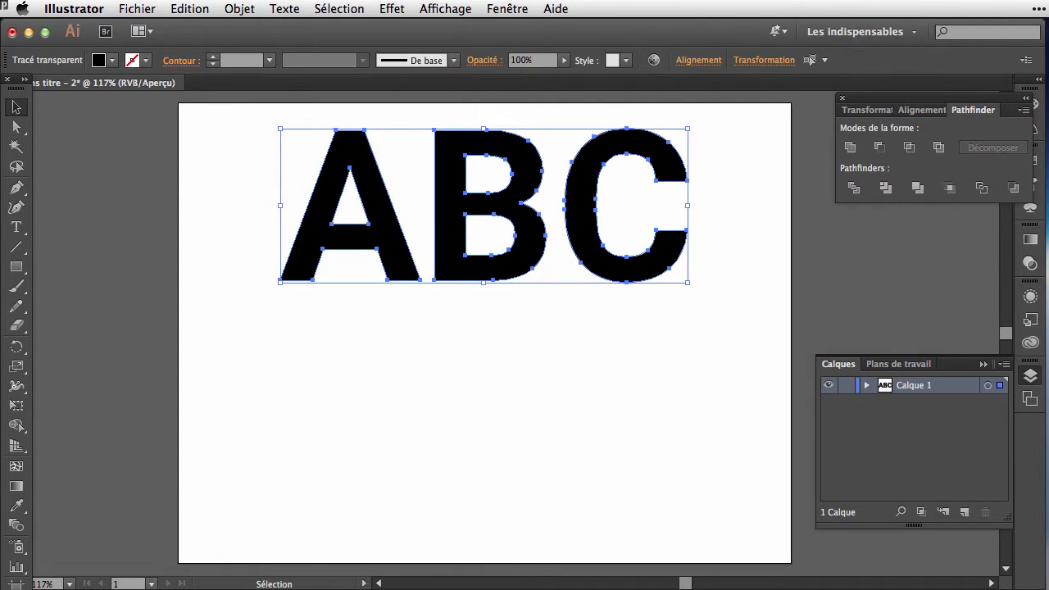
# - Duplicate the three letters straight down to make a second ABC row below the first
pyautogui.hscroll(-1, 426, 329)
pyautogui.moveTo(417, 273); pyautogui.dragTo(416, 479)
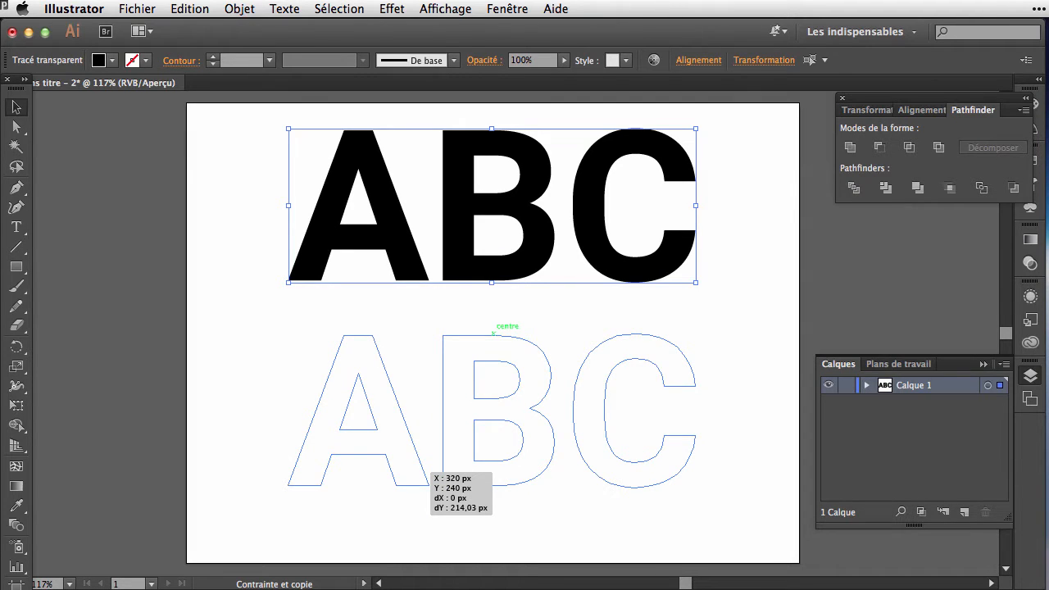
pyautogui.moveTo(416, 479); pyautogui.dragTo(412, 490)
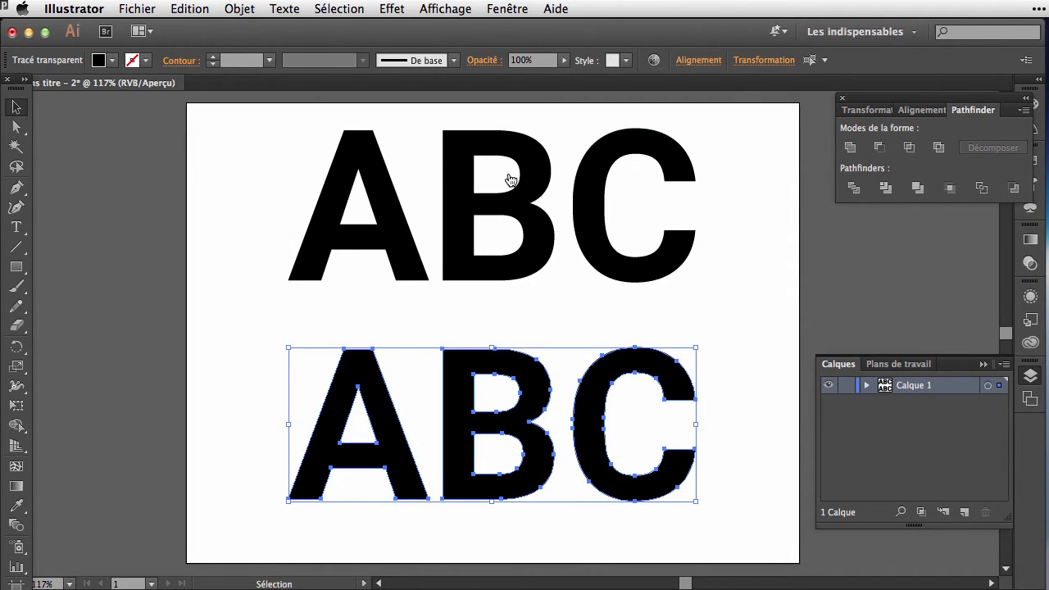
pyautogui.click(561, 323)
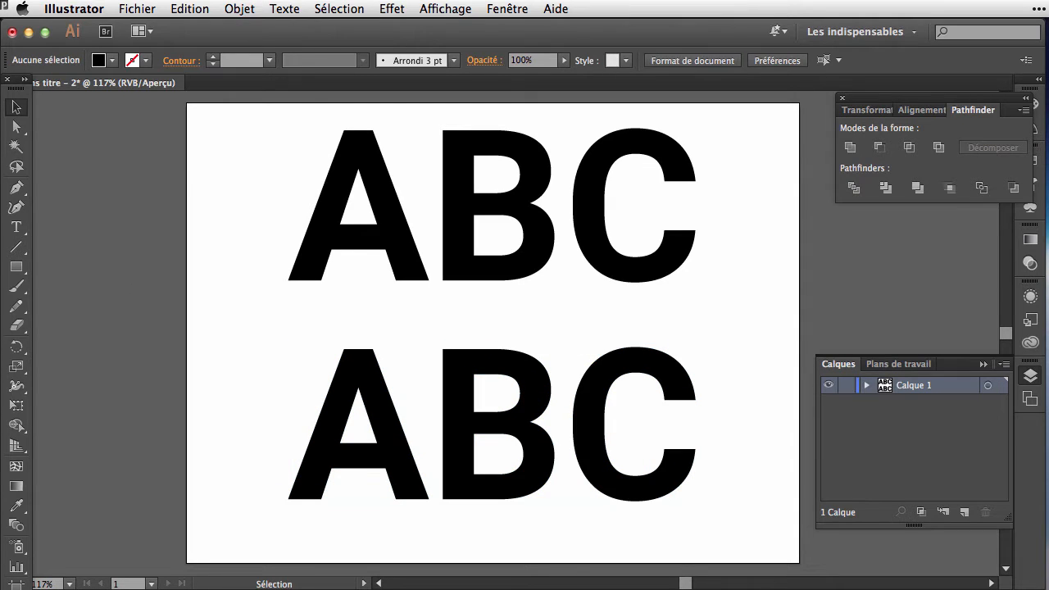
# - Draw a rectangle covering the lower half of the upper row's A and copy it horizontally over the B and C
pyautogui.press('m')
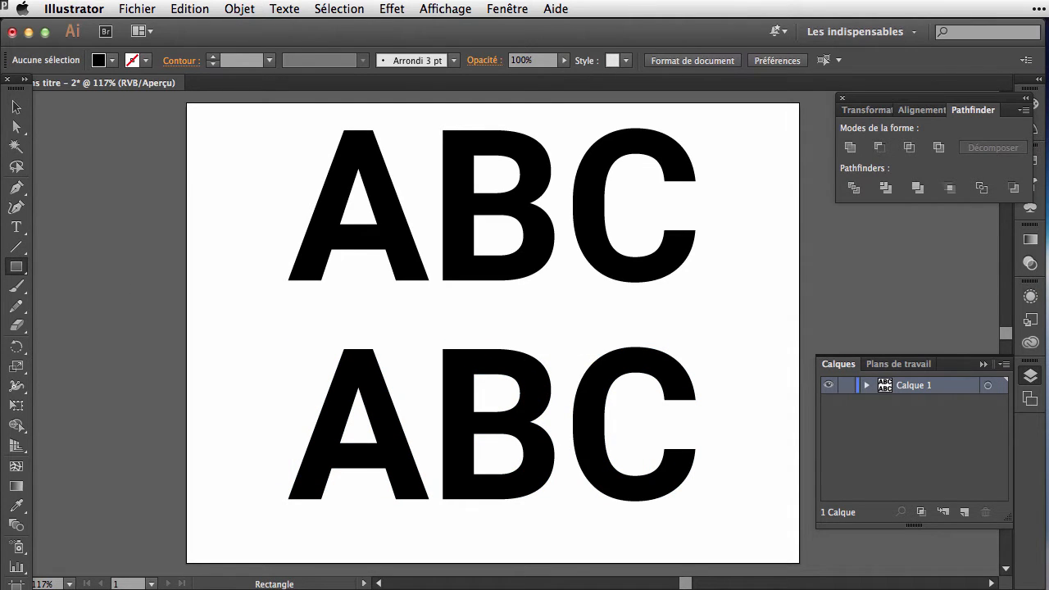
pyautogui.moveTo(258, 223); pyautogui.dragTo(434, 297)
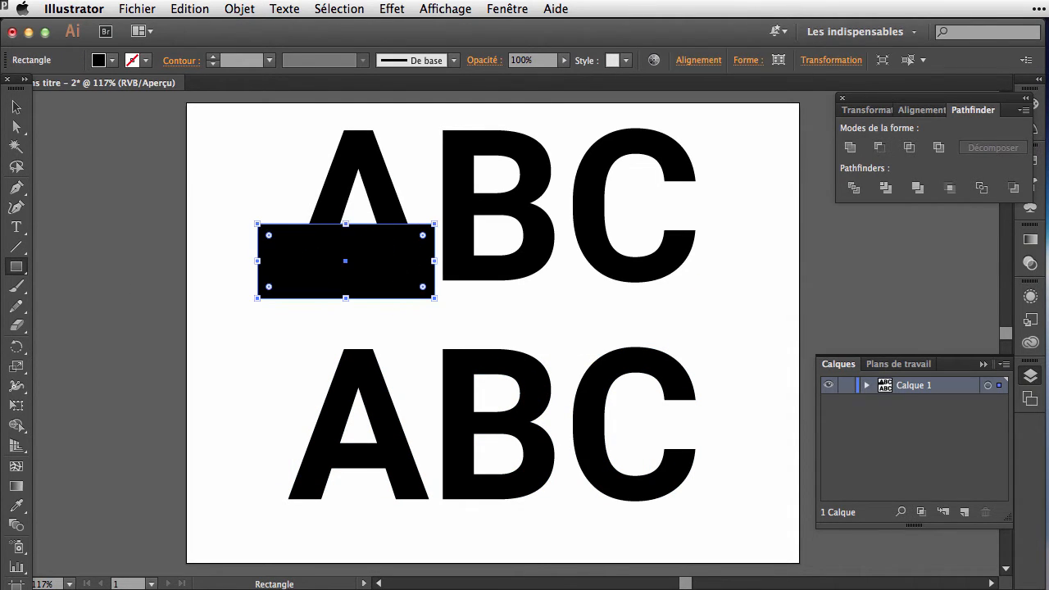
pyautogui.press('v')
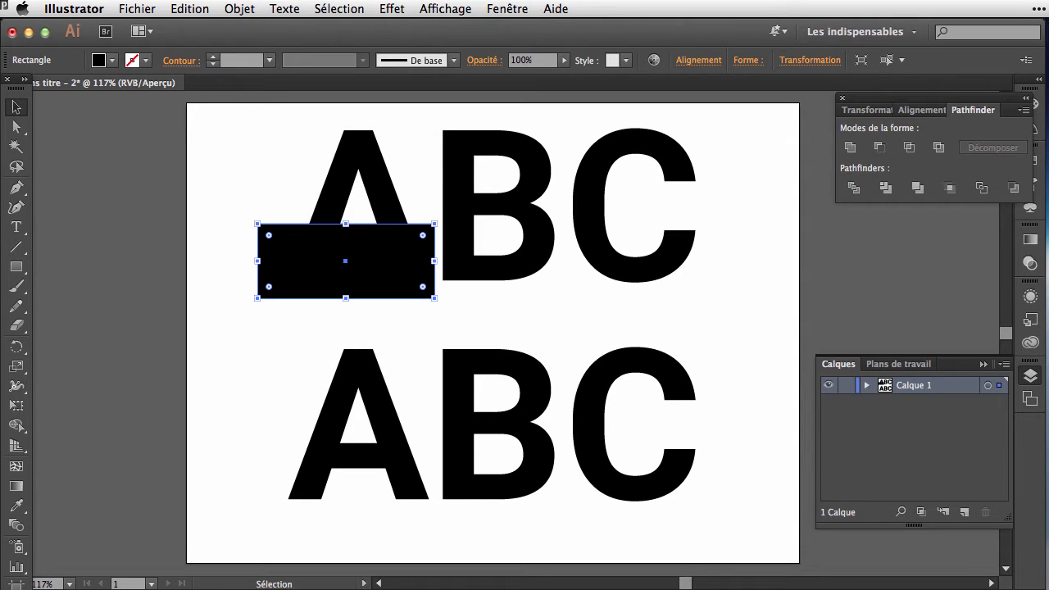
pyautogui.moveTo(347, 259); pyautogui.dragTo(359, 302)
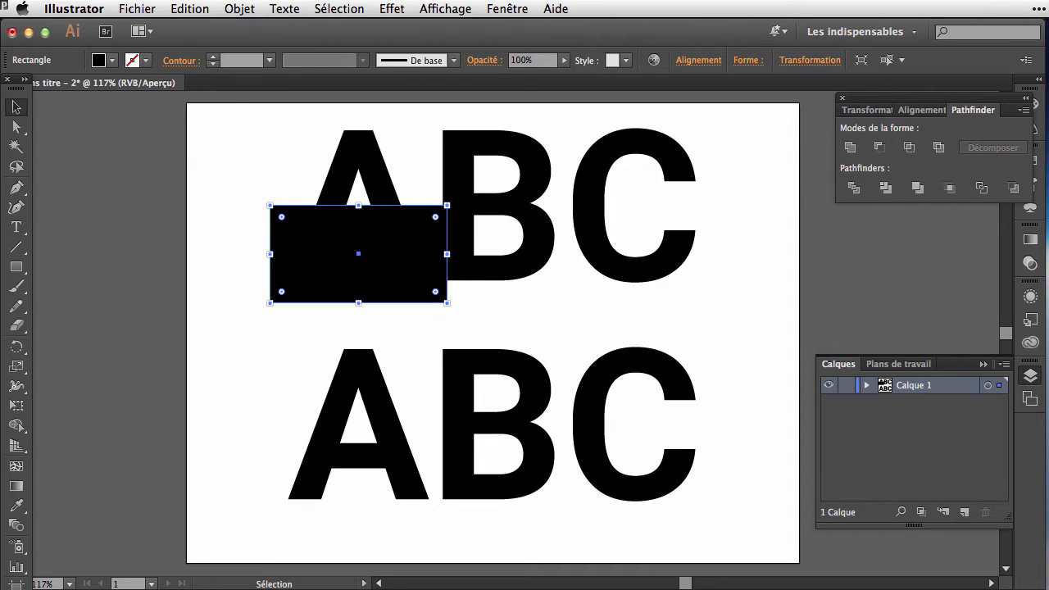
pyautogui.moveTo(361, 257); pyautogui.dragTo(637, 254)
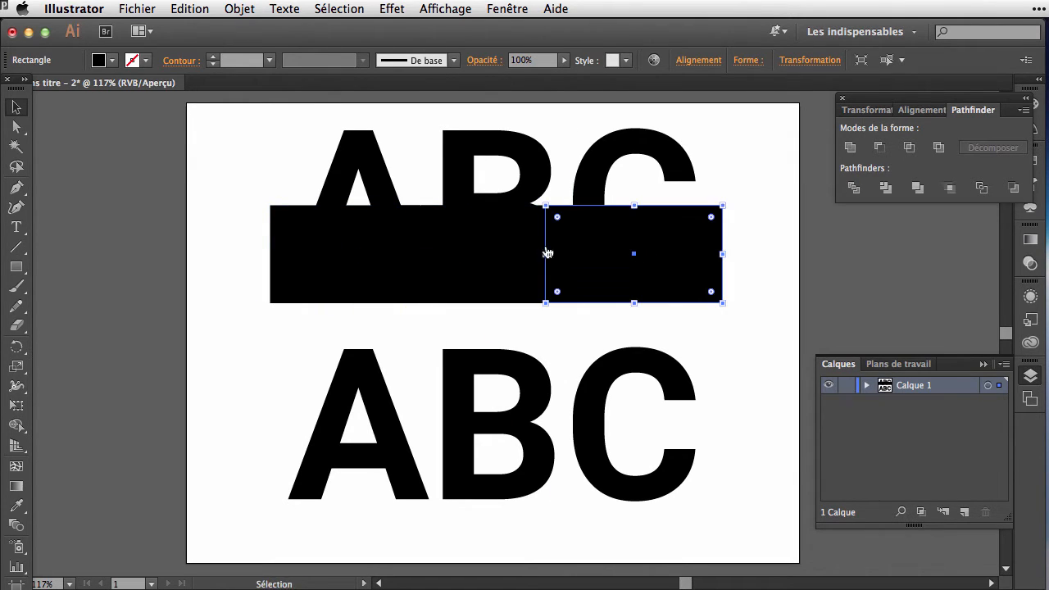
# - Cut off the lower halves of the upper row's A, B and C by subtracting each covering rectangle from its letter
pyautogui.click(279, 257)
pyautogui.keyDown('shift'); pyautogui.click(341, 180); pyautogui.keyUp('shift')
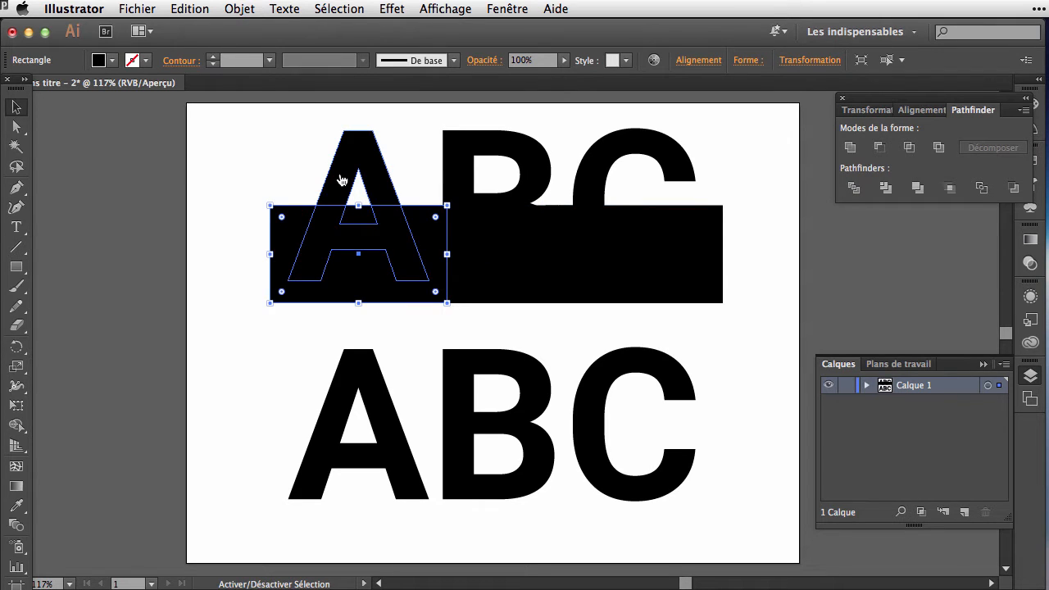
pyautogui.keyDown('shift'); pyautogui.click(341, 181); pyautogui.keyUp('shift')
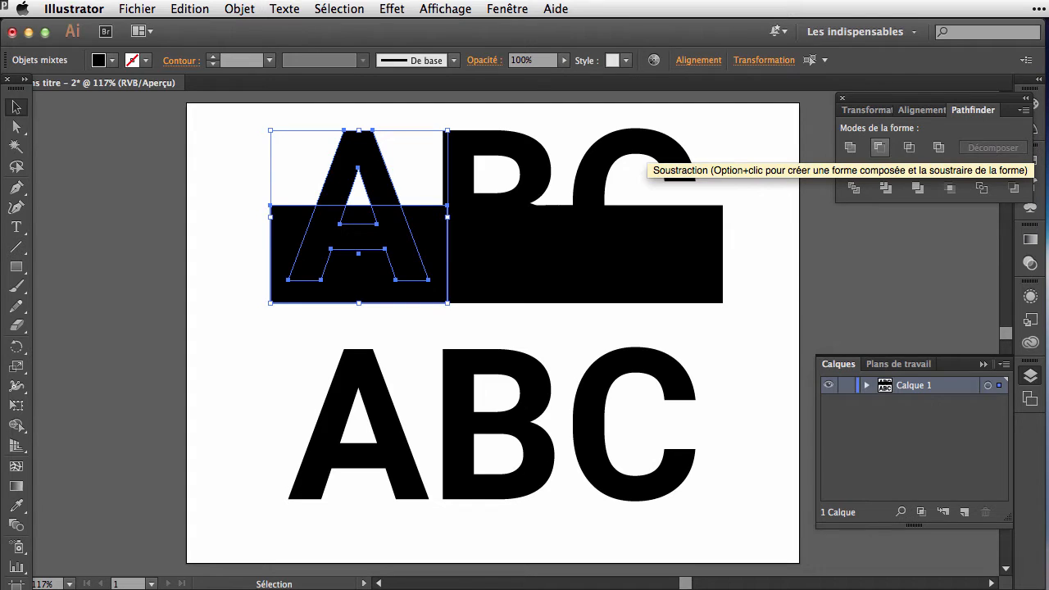
pyautogui.click(879, 148)
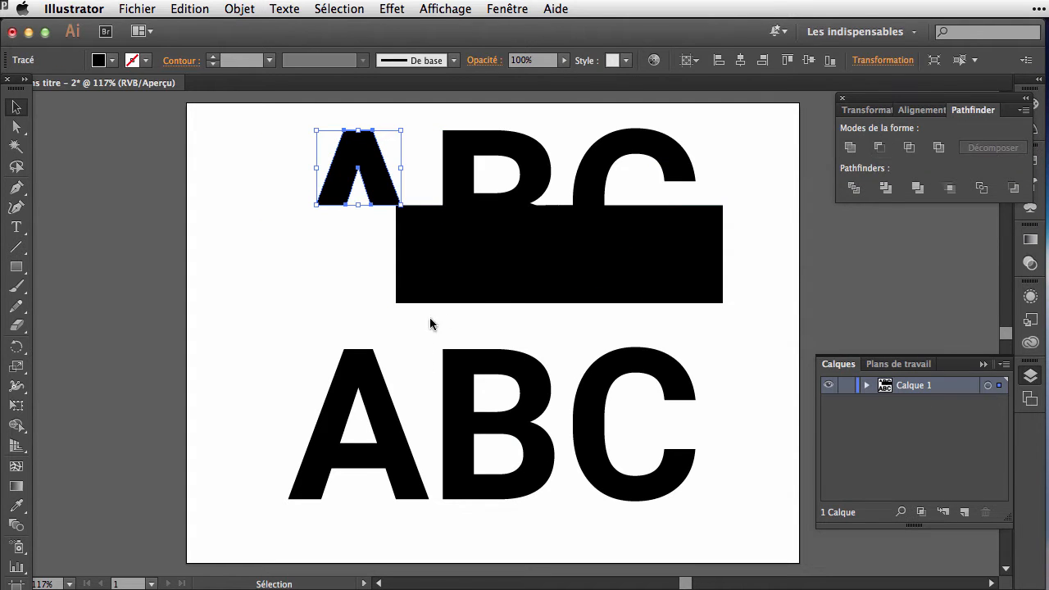
pyautogui.click(467, 285)
pyautogui.keyDown('shift'); pyautogui.click(468, 183); pyautogui.keyUp('shift')
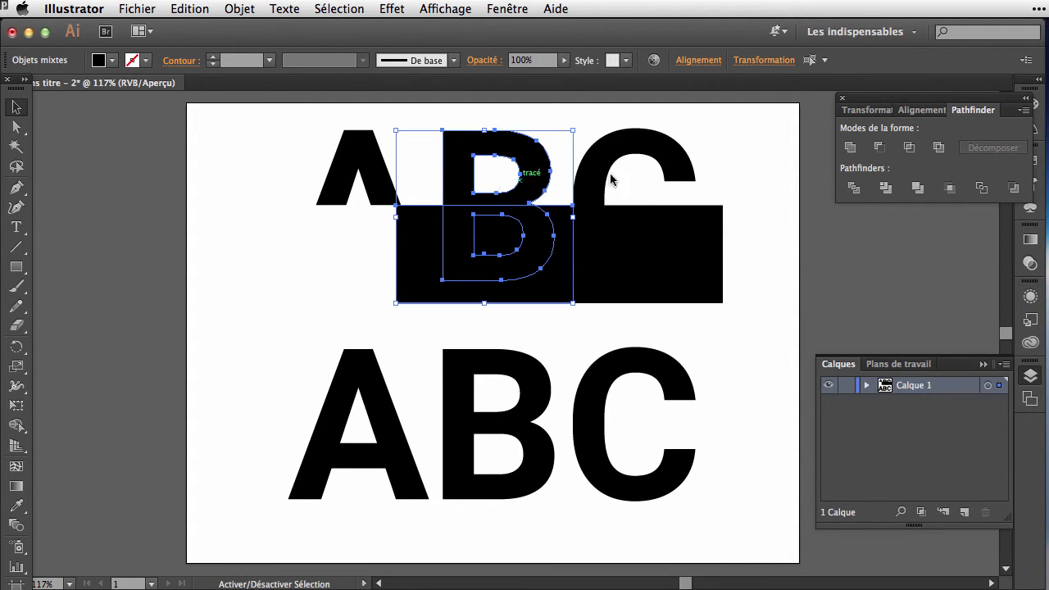
pyautogui.click(879, 148)
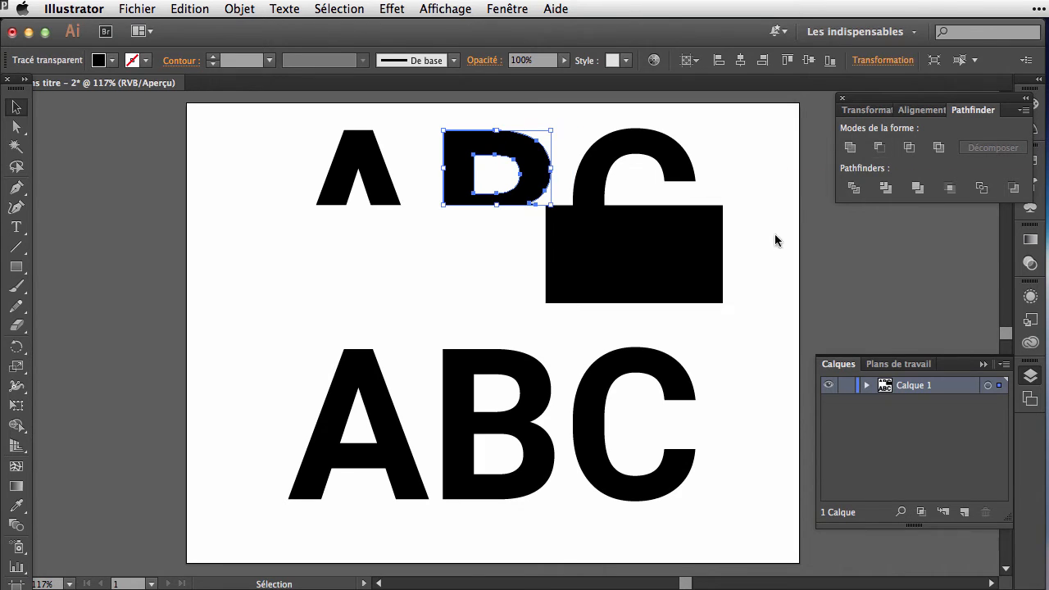
pyautogui.click(672, 246)
pyautogui.keyDown('shift'); pyautogui.click(601, 178); pyautogui.keyUp('shift')
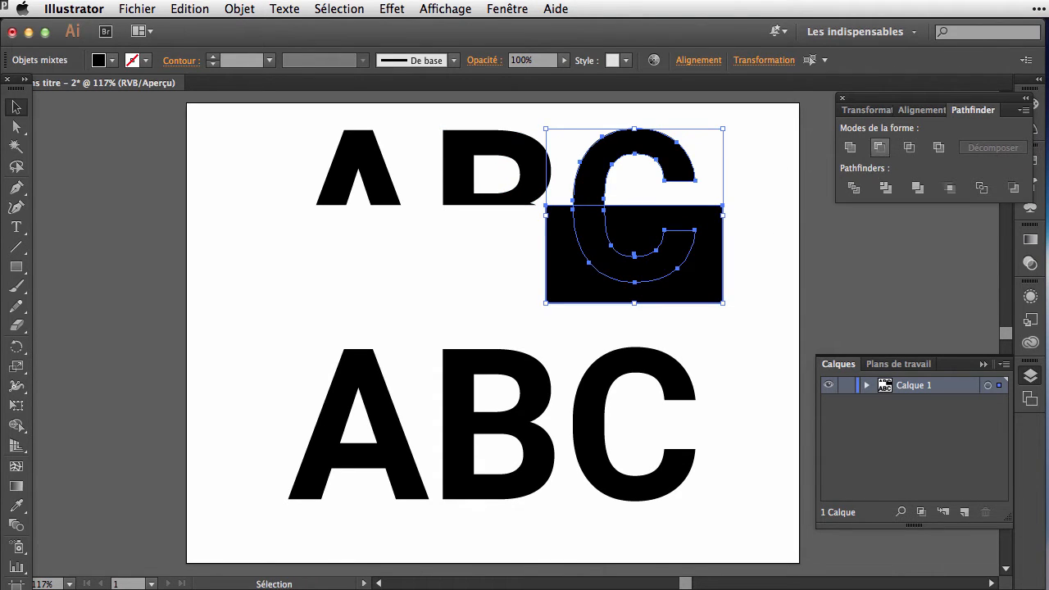
pyautogui.click(879, 148)
# - Draw a rectangle covering the upper half of the lower row's A and copy it horizontally over the B and C
pyautogui.press('m')
pyautogui.moveTo(264, 333); pyautogui.dragTo(444, 424)
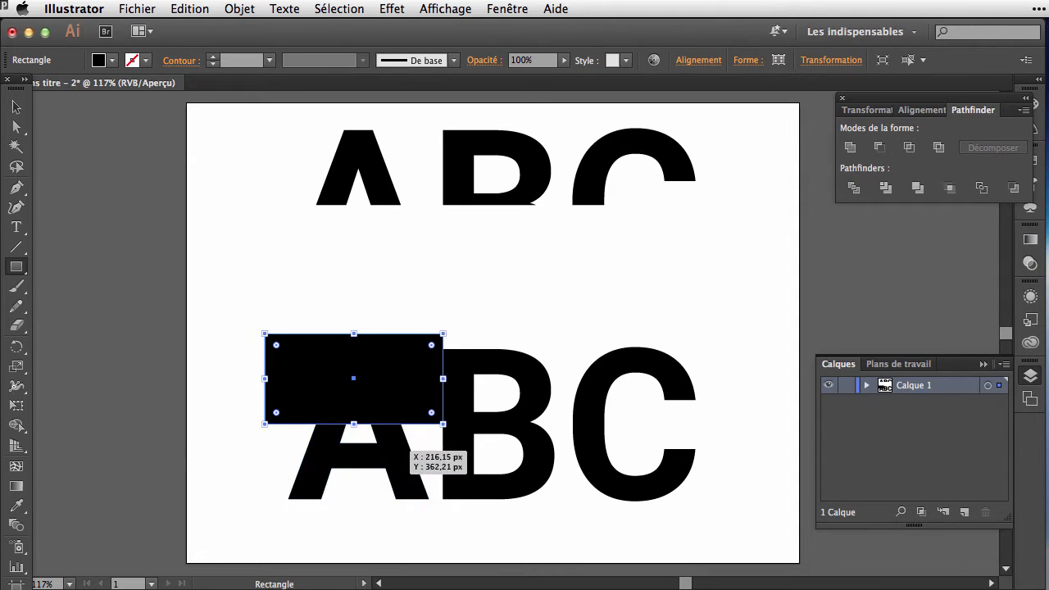
pyautogui.press('v')
pyautogui.moveTo(354, 378); pyautogui.dragTo(662, 379)
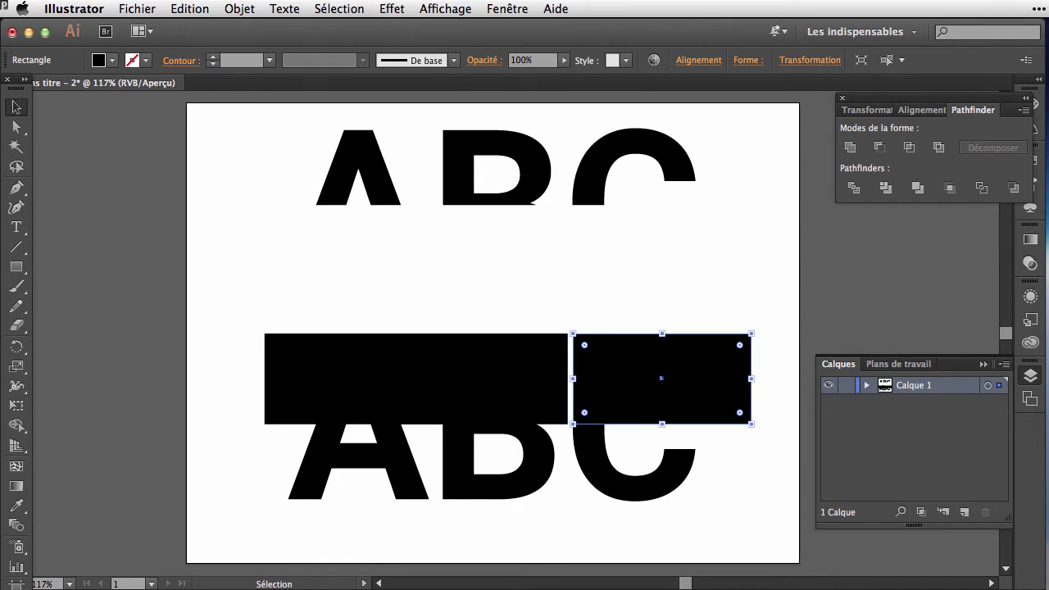
# - Cut off the upper halves of the lower row's A, B and C by subtracting each covering rectangle from its letter
pyautogui.click(344, 389)
pyautogui.keyDown('shift'); pyautogui.click(328, 461); pyautogui.keyUp('shift')
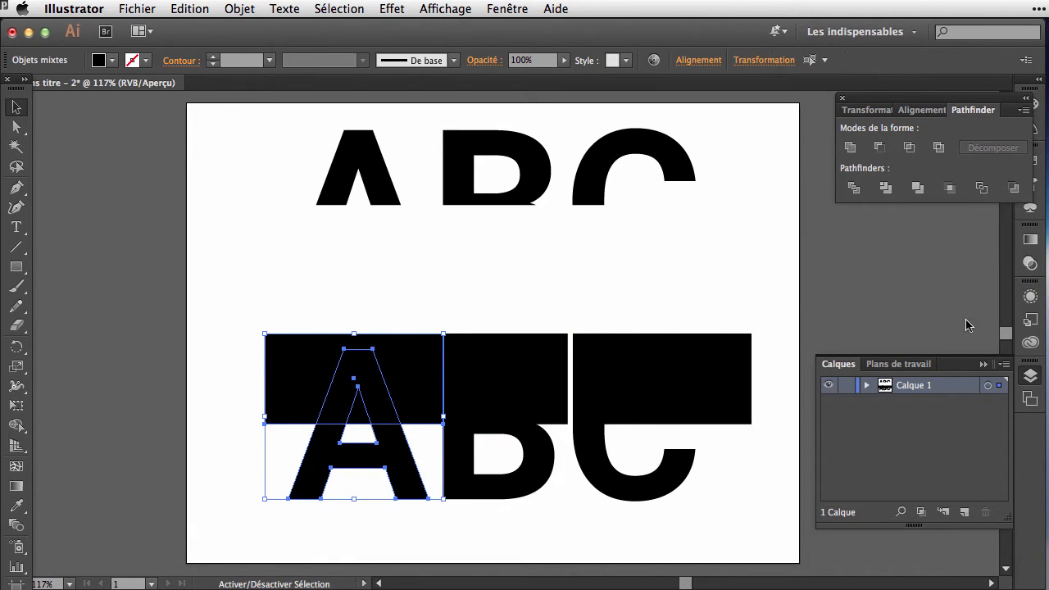
pyautogui.click(879, 147)
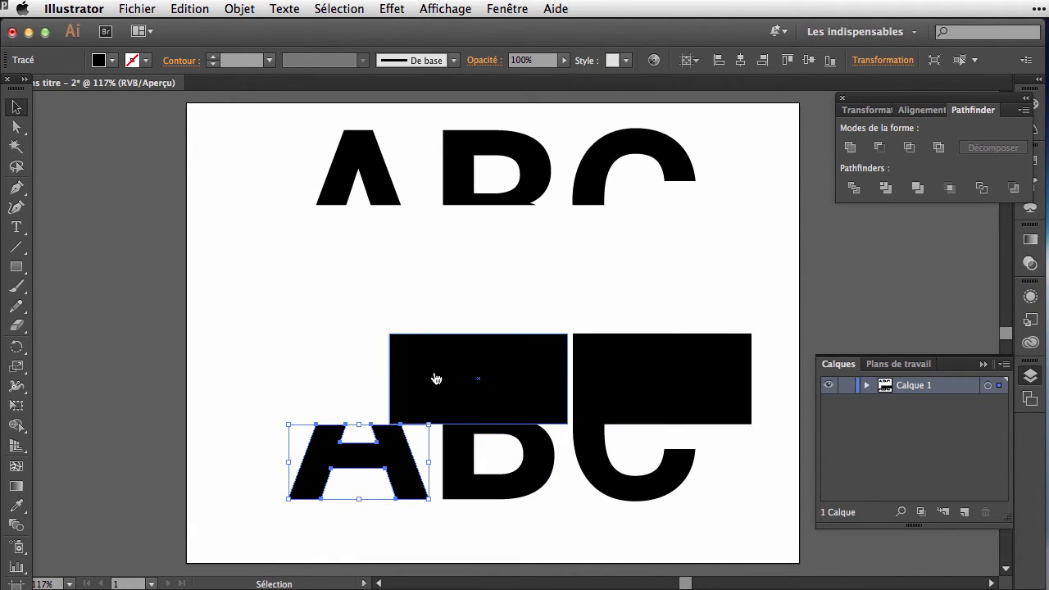
pyautogui.click(440, 408)
pyautogui.keyDown('shift'); pyautogui.click(453, 439); pyautogui.keyUp('shift')
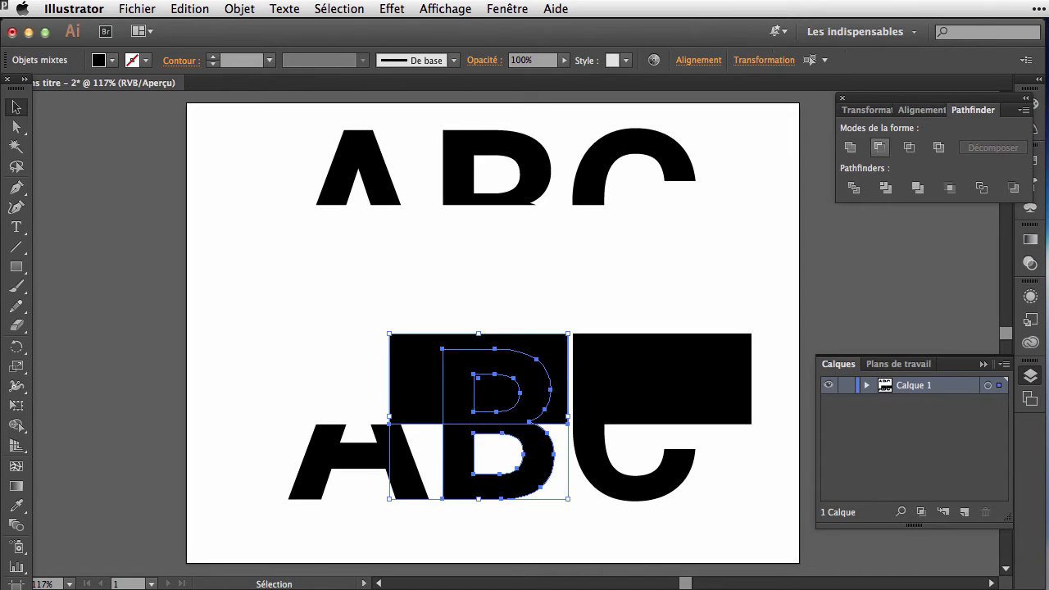
pyautogui.click(879, 147)
pyautogui.click(684, 377)
pyautogui.keyDown('shift'); pyautogui.click(604, 457); pyautogui.keyUp('shift')
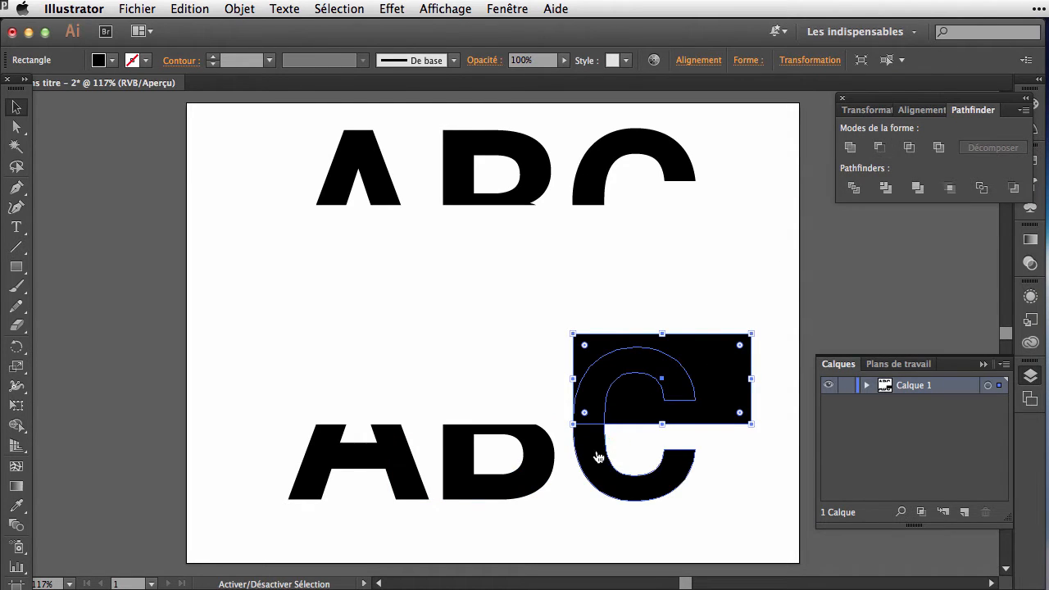
pyautogui.click(879, 147)
# - Move the top halves of A, B and C straight down onto their bottom halves, keeping a thin gap between them
pyautogui.moveTo(358, 168); pyautogui.dragTo(341, 381)
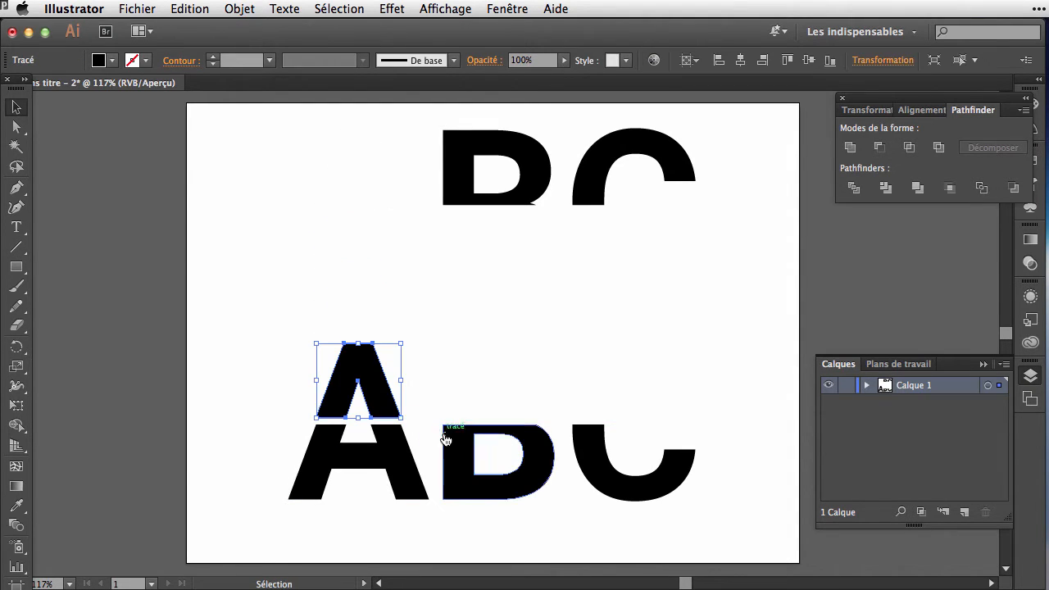
pyautogui.moveTo(460, 195); pyautogui.dragTo(460, 407)
pyautogui.moveTo(594, 185); pyautogui.dragTo(594, 398)
pyautogui.click(410, 408)
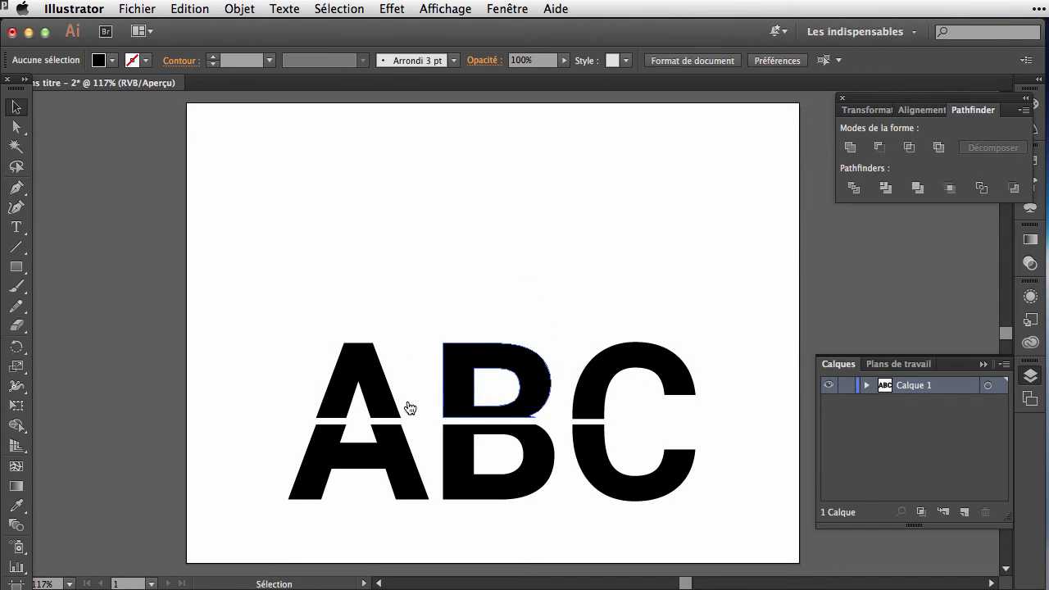
# - Select both halves of the A and activate the Artboard tool
pyautogui.click(364, 364)
pyautogui.keyDown('shift'); pyautogui.click(394, 468); pyautogui.keyUp('shift')
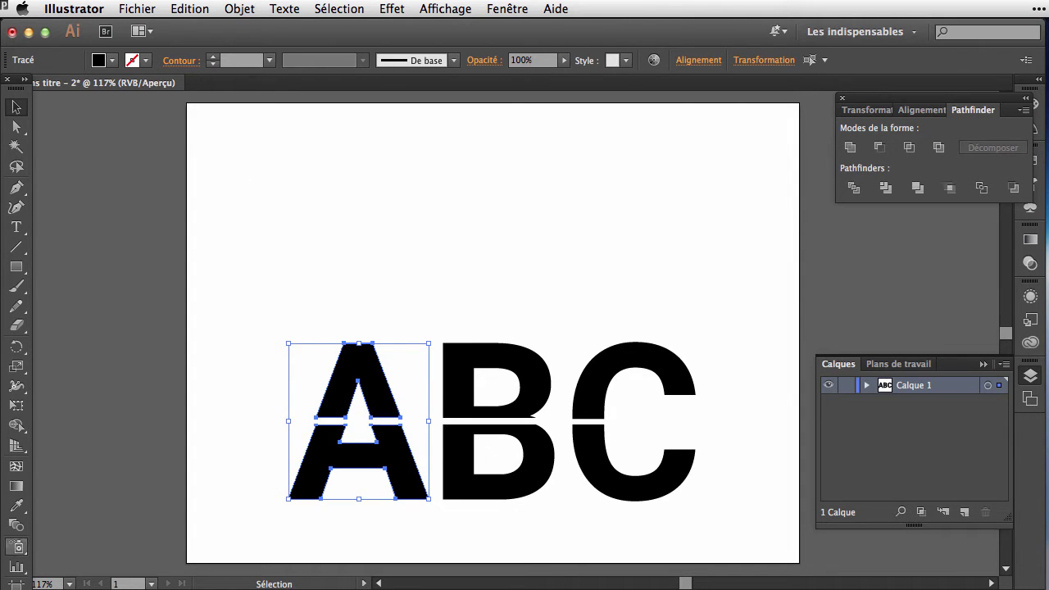
pyautogui.click(16, 584)
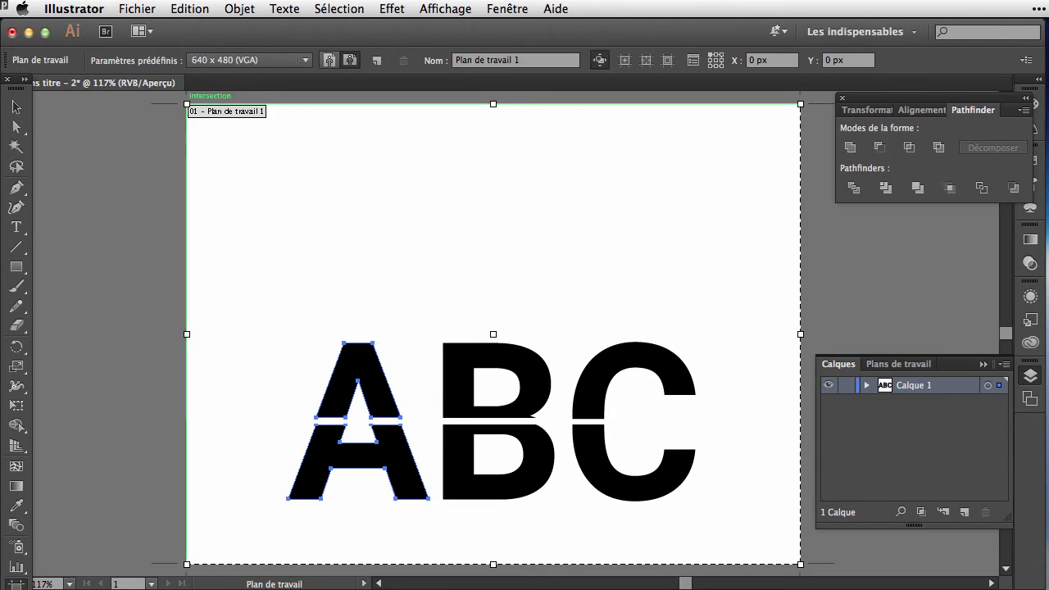
pyautogui.click(250, 60)
pyautogui.click(237, 248)
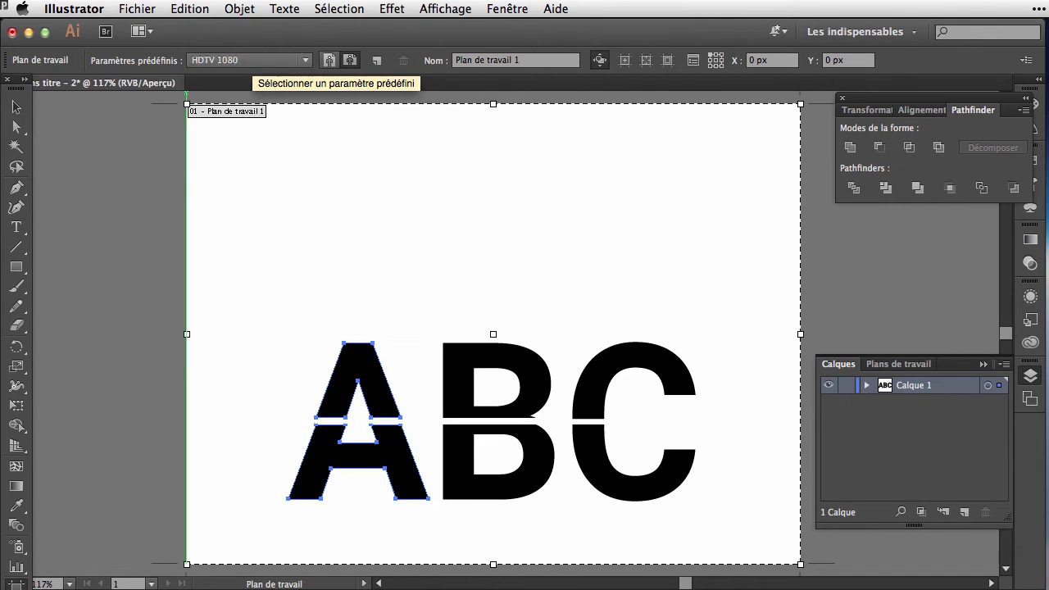
pyautogui.scroll(5, 250, 59)
pyautogui.scroll(2, 250, 60)
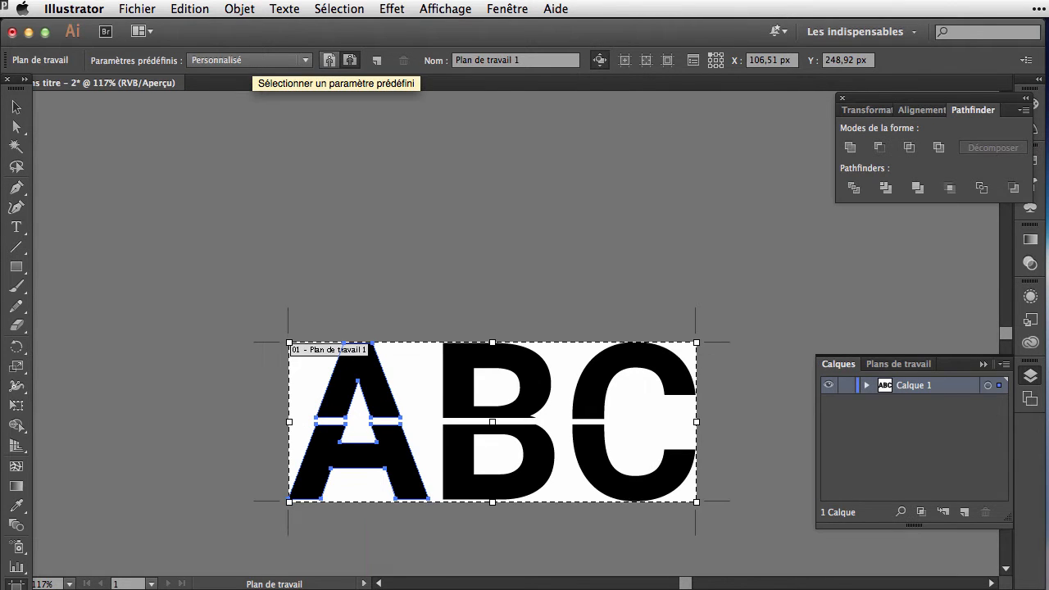
# - Fit the artboard to the selected A halves and enlarge it slightly around the letter on all sides
pyautogui.click(250, 60)
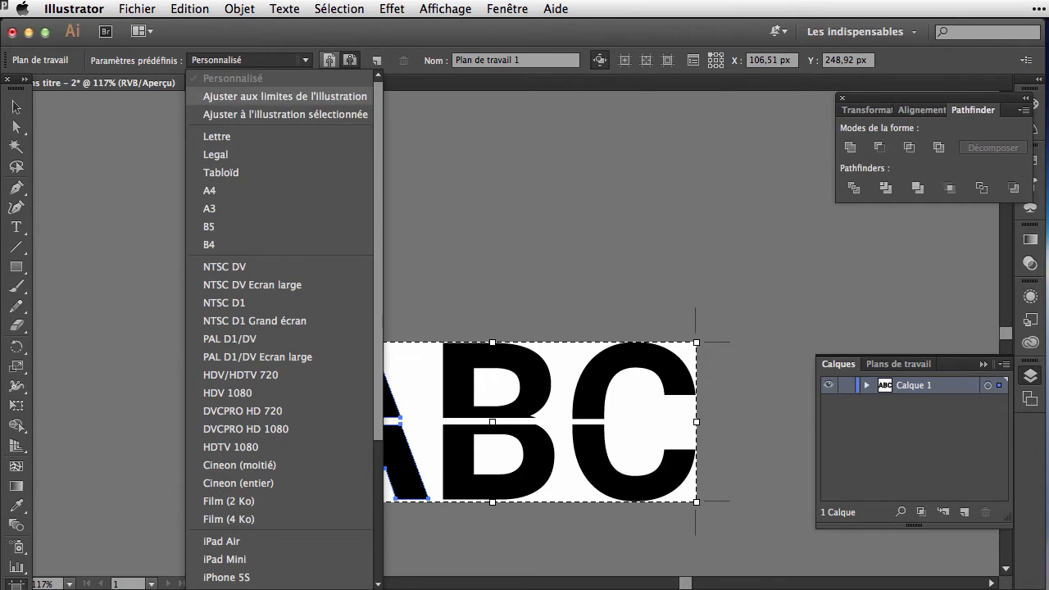
pyautogui.click(286, 114)
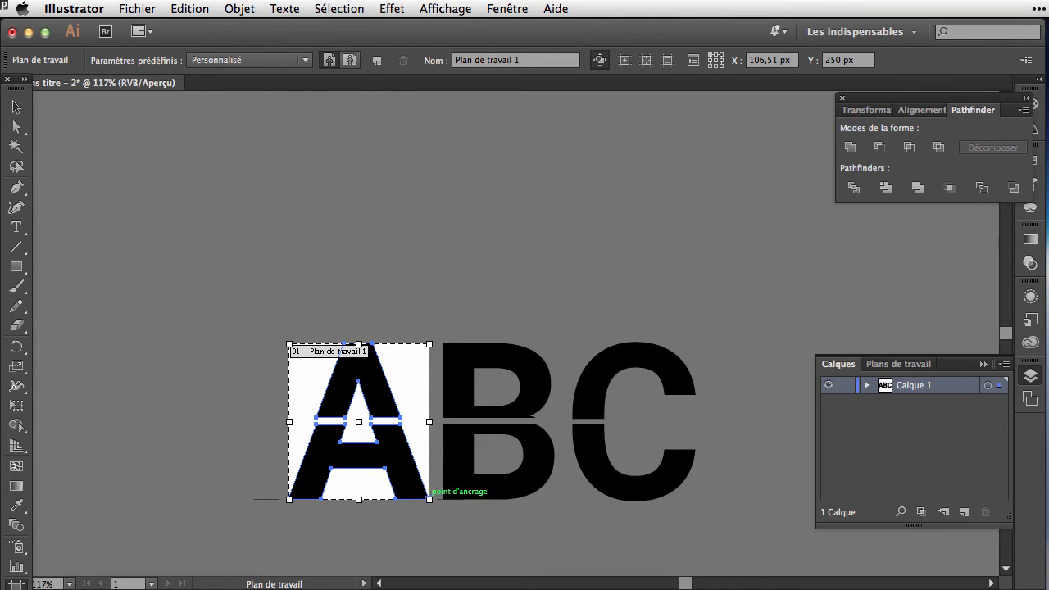
pyautogui.moveTo(430, 499); pyautogui.dragTo(433, 504)
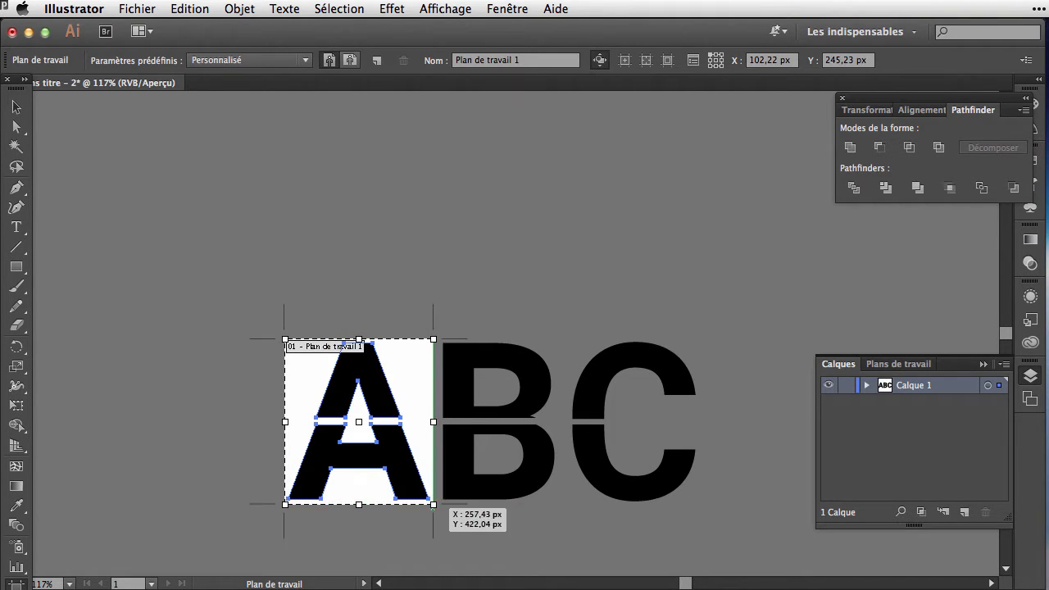
# - Move both halves of the B and both halves of the C onto the artboard, centred over the A
pyautogui.press('v')
pyautogui.moveTo(461, 446); pyautogui.dragTo(322, 458)
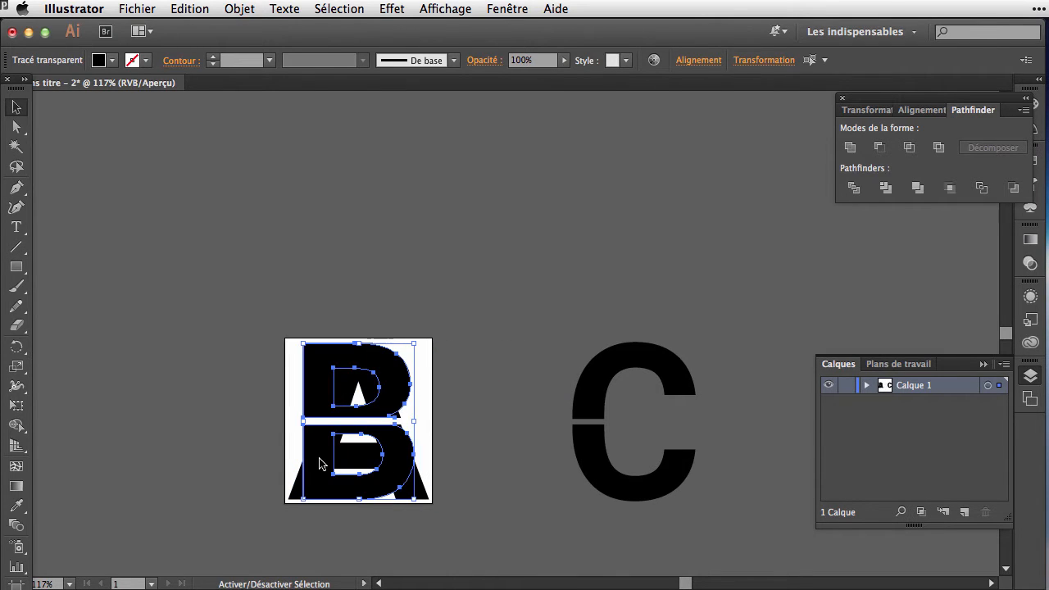
pyautogui.click(597, 430)
pyautogui.moveTo(597, 430); pyautogui.dragTo(319, 395)
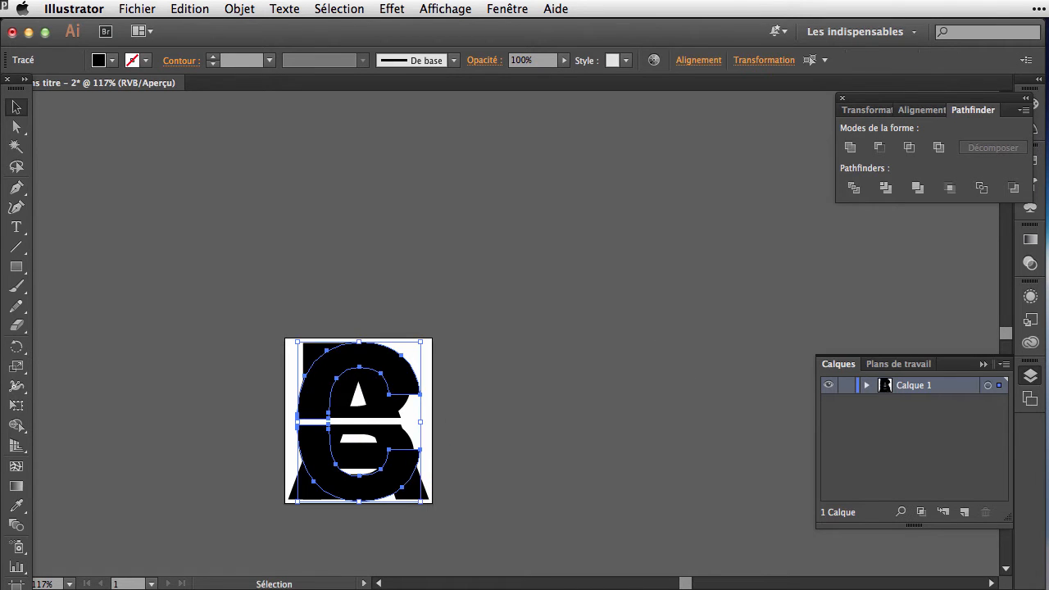
# - Create a new layer named a-up above Calque 1 and deselect the letter halves
pyautogui.click(866, 386)
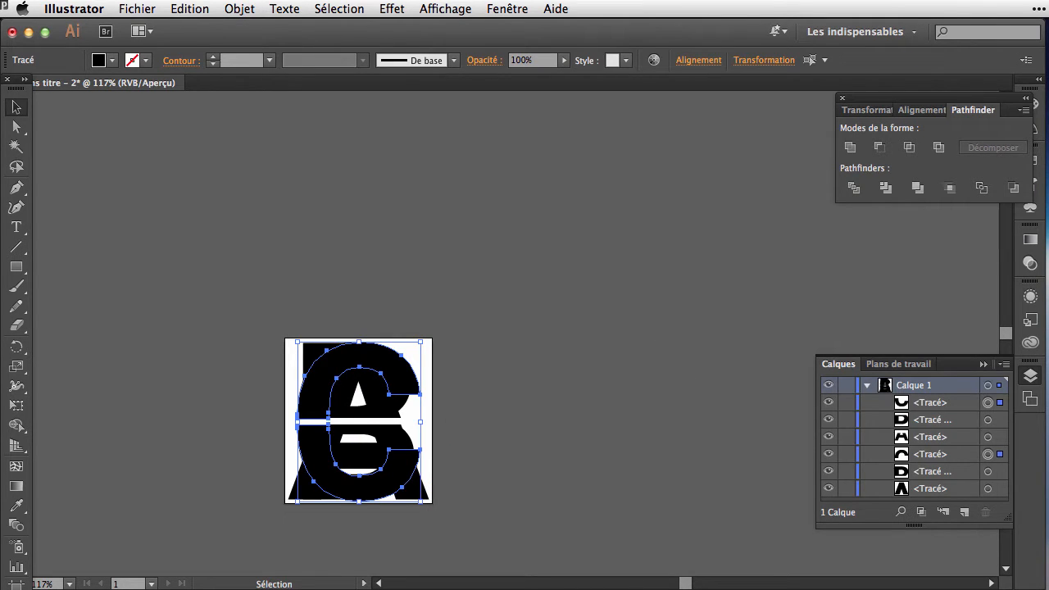
pyautogui.click(866, 386)
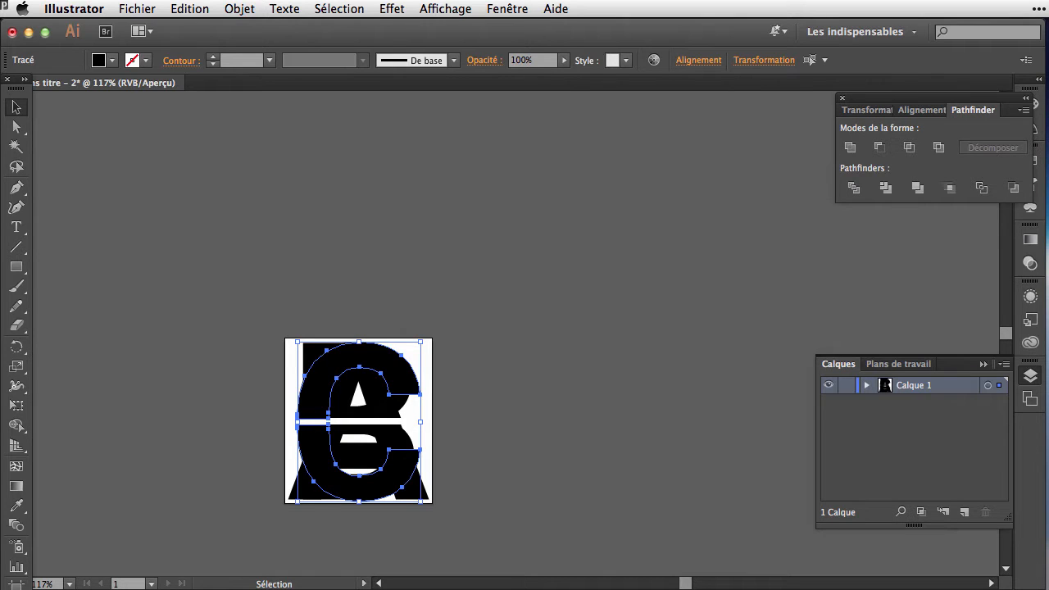
pyautogui.click(964, 512)
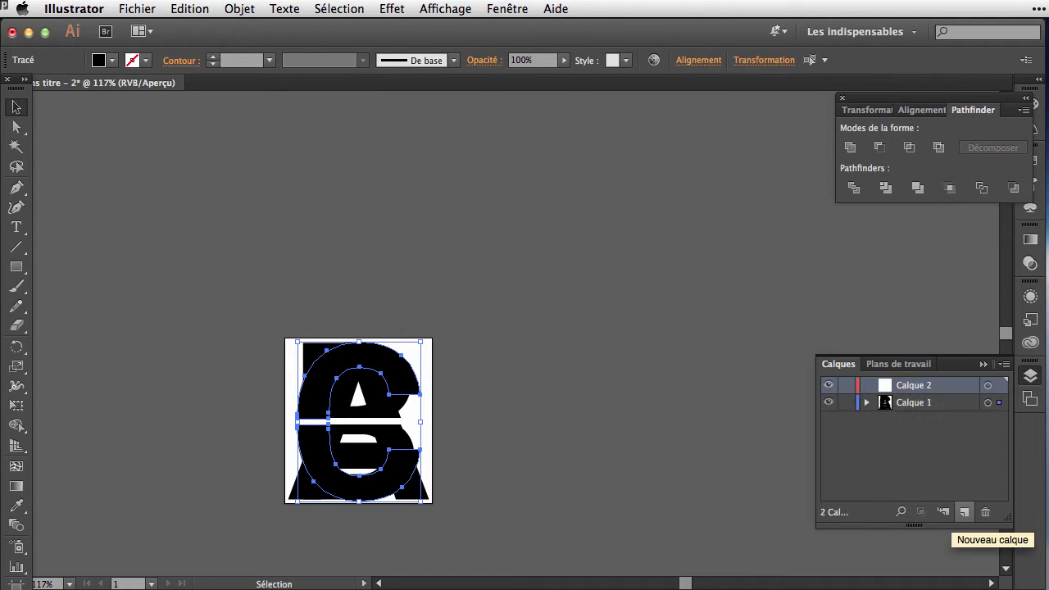
pyautogui.doubleClick(914, 385)
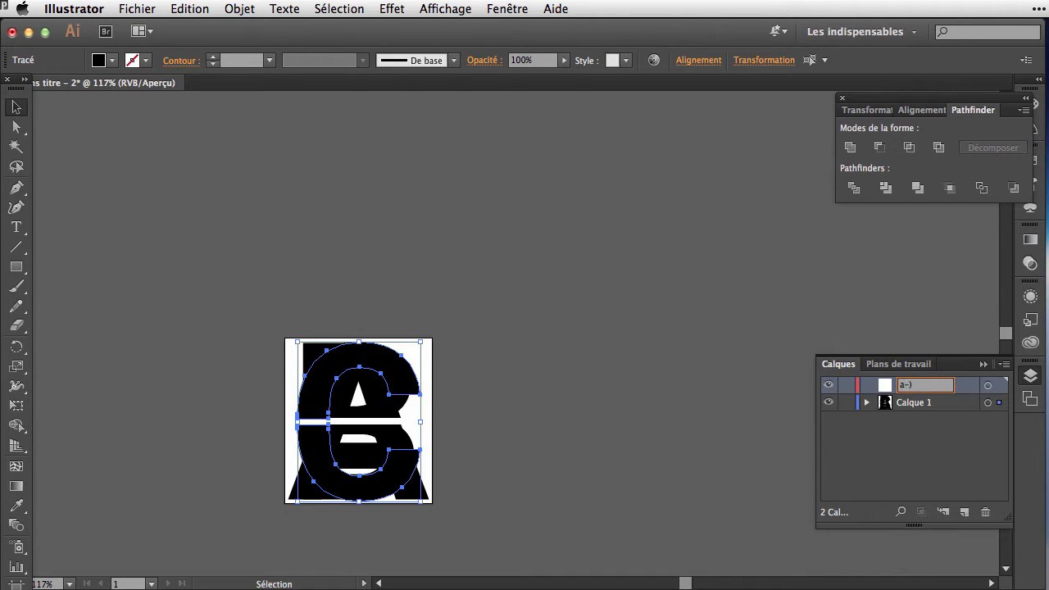
pyautogui.click(424, 423)
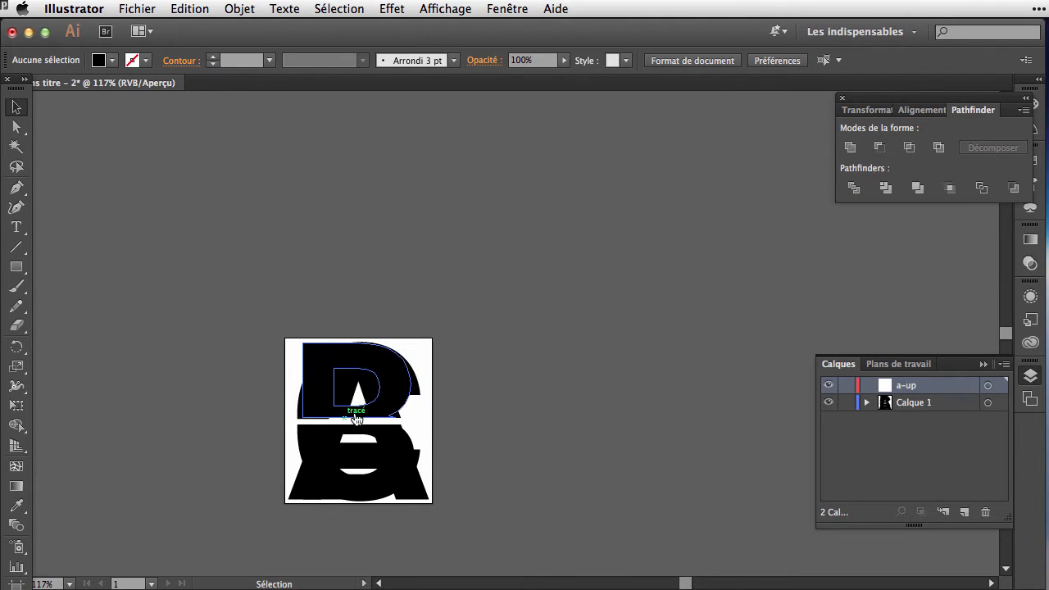
# - Transfer the top half of the A to the a-up layer and hide Calque 1
pyautogui.click(400, 416)
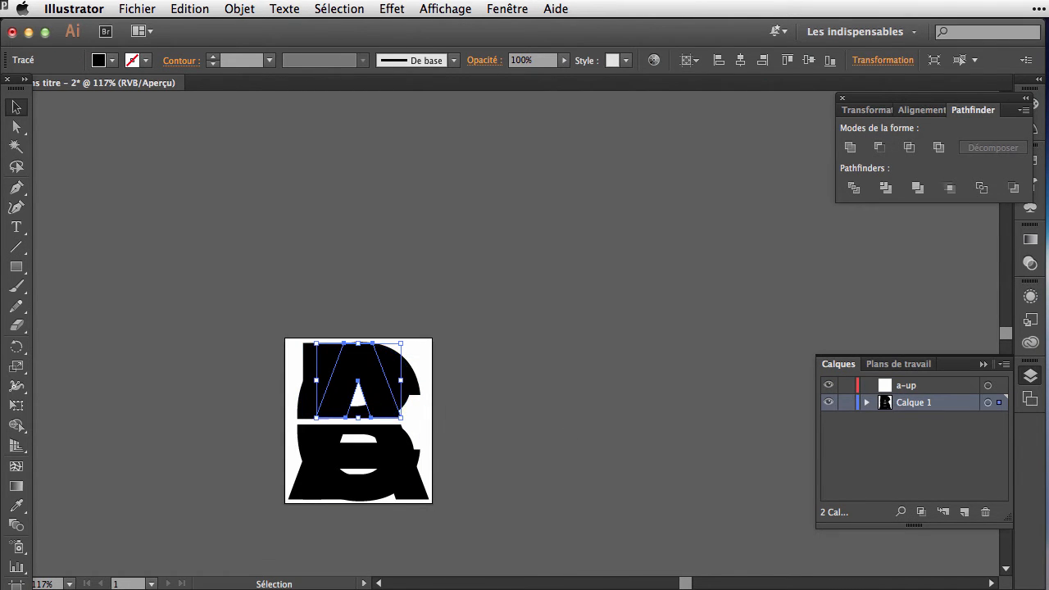
pyautogui.moveTo(1000, 402); pyautogui.dragTo(999, 385)
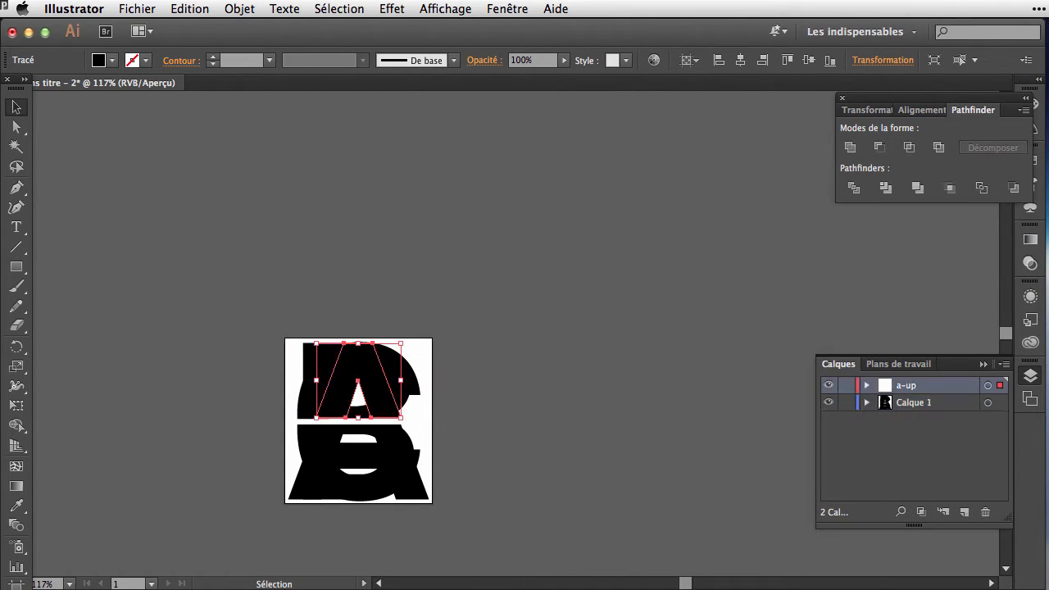
pyautogui.click(829, 402)
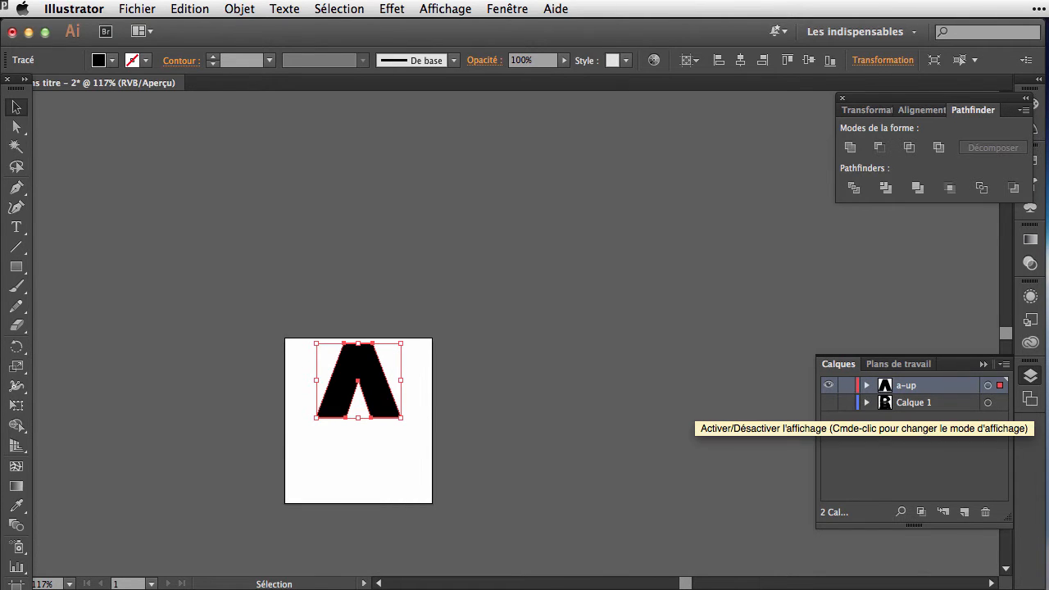
pyautogui.click(469, 476)
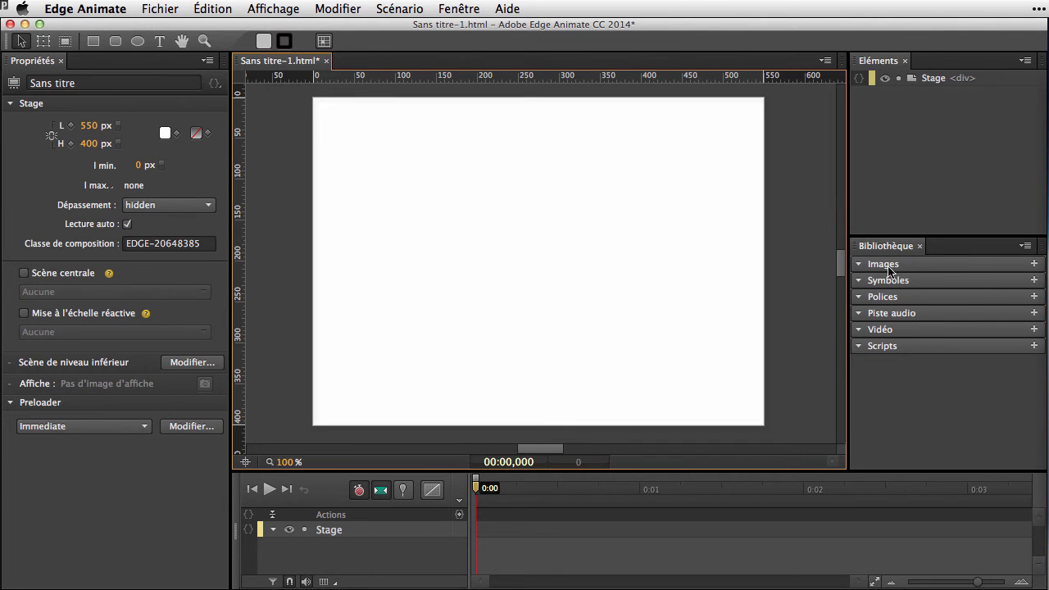
# - In Edge Animate, import a-dwn.svg, a-up.svg, b-dwn.svg, b-up.svg, c-dwn.svg and c-up.svg from the flipping letters folder into the image library
pyautogui.click(1034, 265)
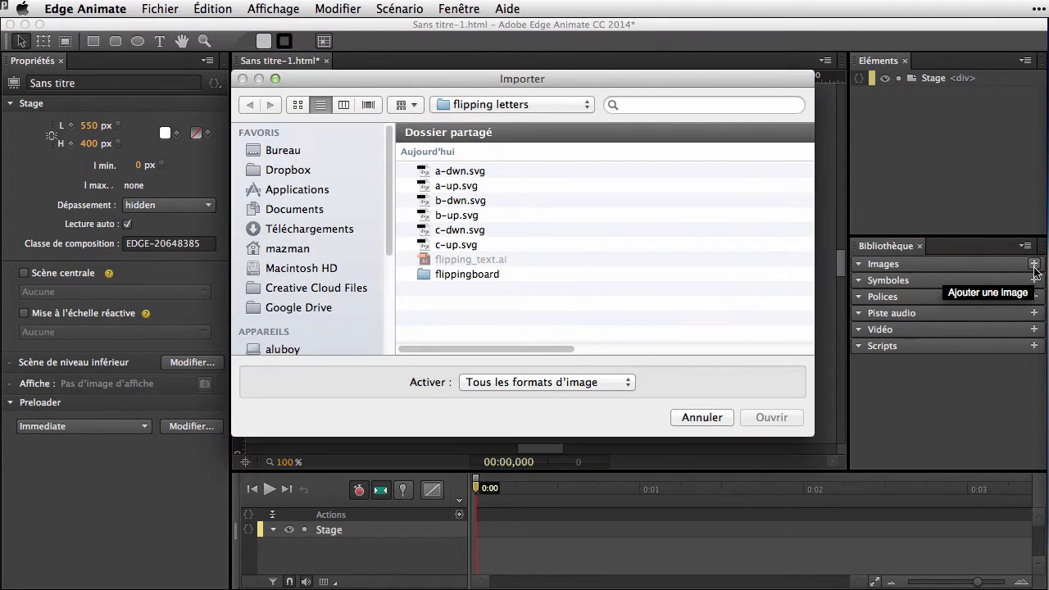
pyautogui.click(478, 174)
pyautogui.keyDown('shift'); pyautogui.click(464, 244); pyautogui.keyUp('shift')
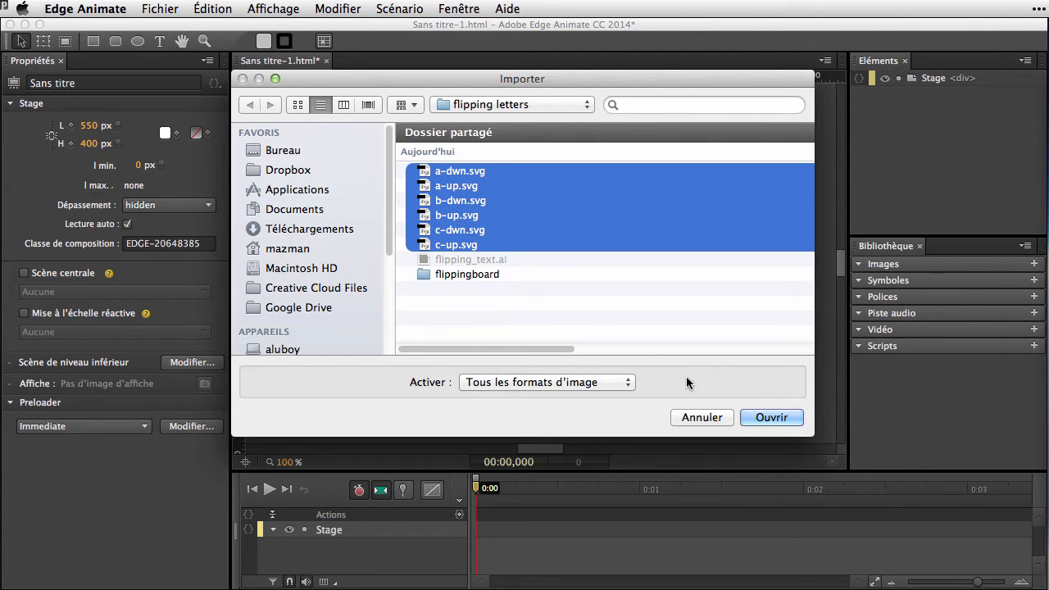
pyautogui.click(772, 417)
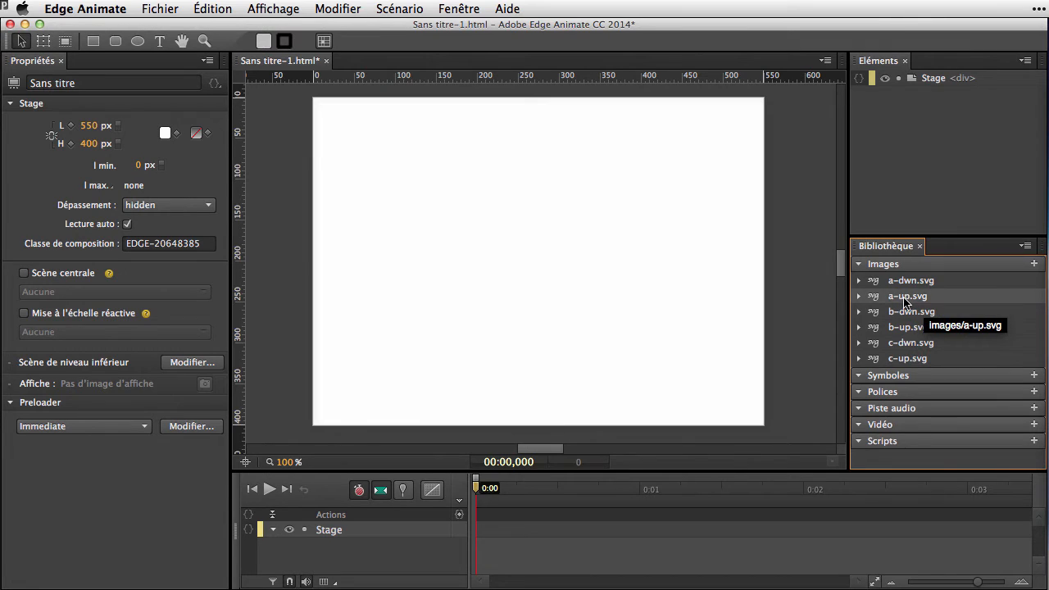
# - Place a-up.svg near the middle of the stage and convert it to a symbol named lettre_1
pyautogui.moveTo(904, 301); pyautogui.dragTo(520, 232)
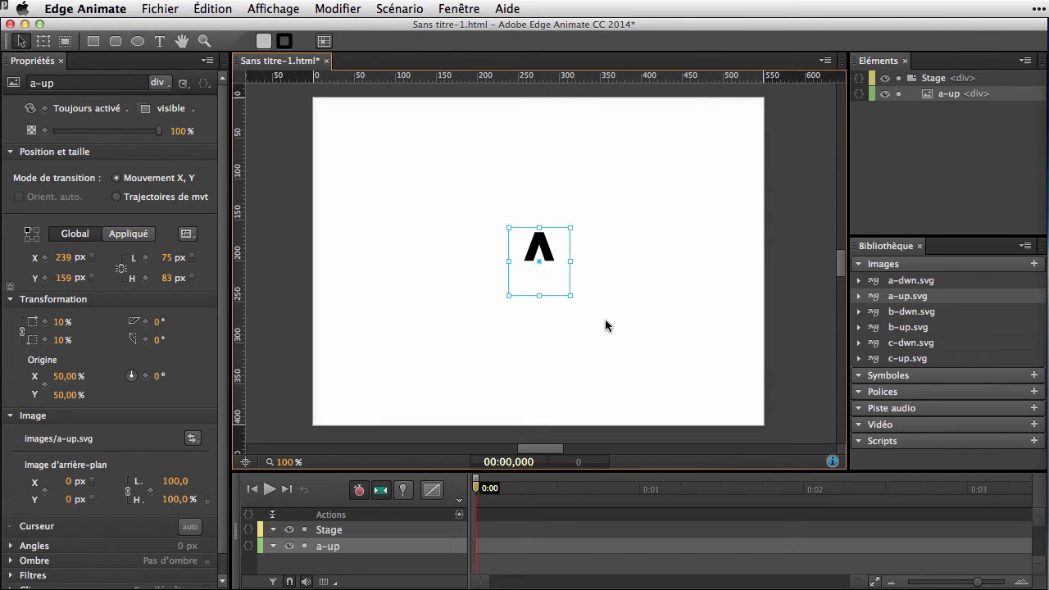
pyautogui.rightClick(538, 252)
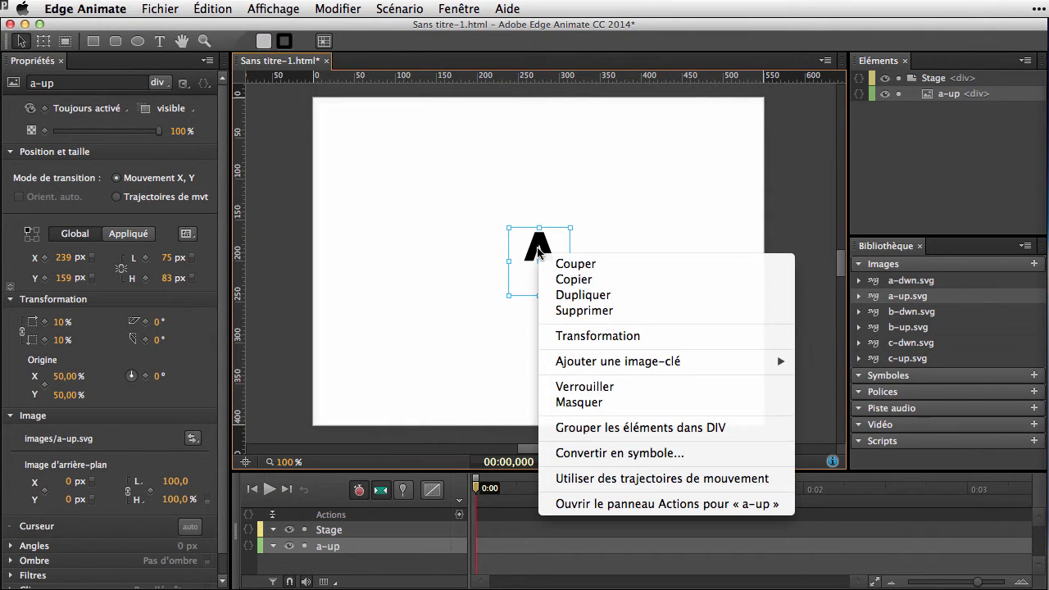
pyautogui.click(617, 456)
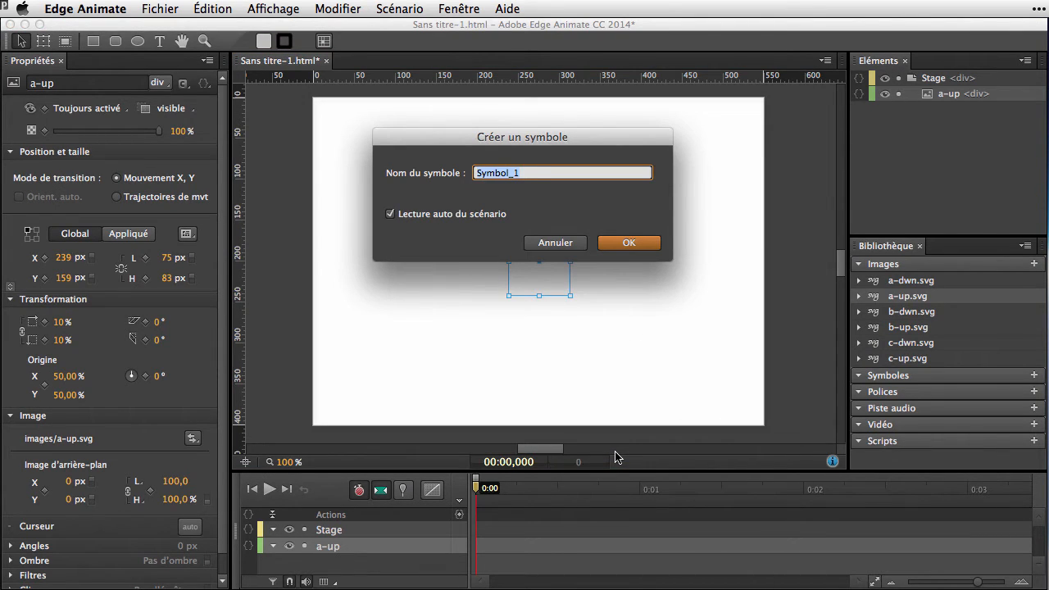
pyautogui.write('lettre_1')
pyautogui.click(637, 250)
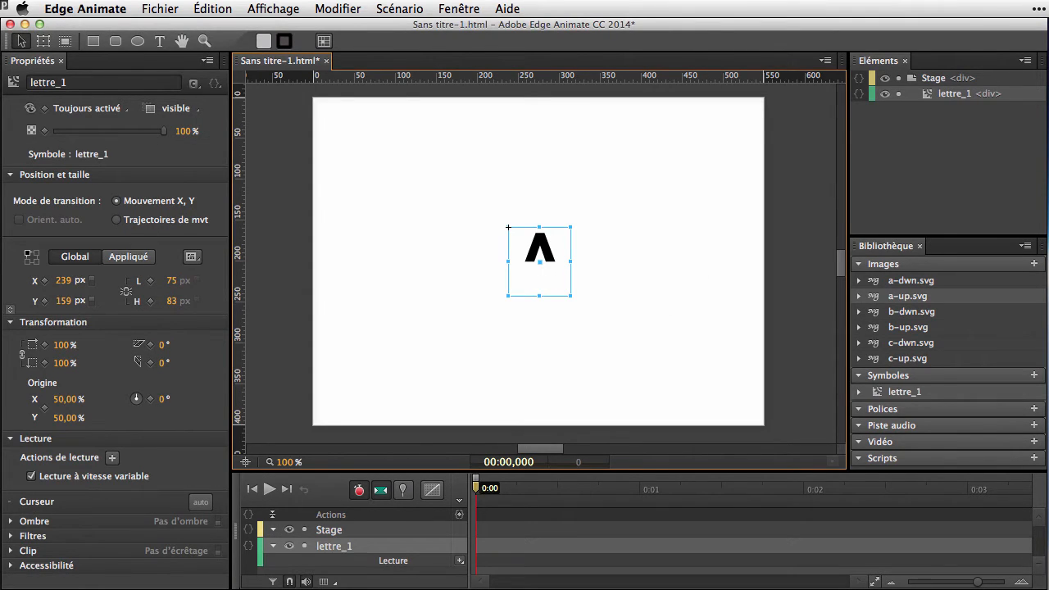
# - Open the lettre_1 symbol for editing, move its playhead to 0:00,500 and select the a-up image
pyautogui.doubleClick(508, 228)
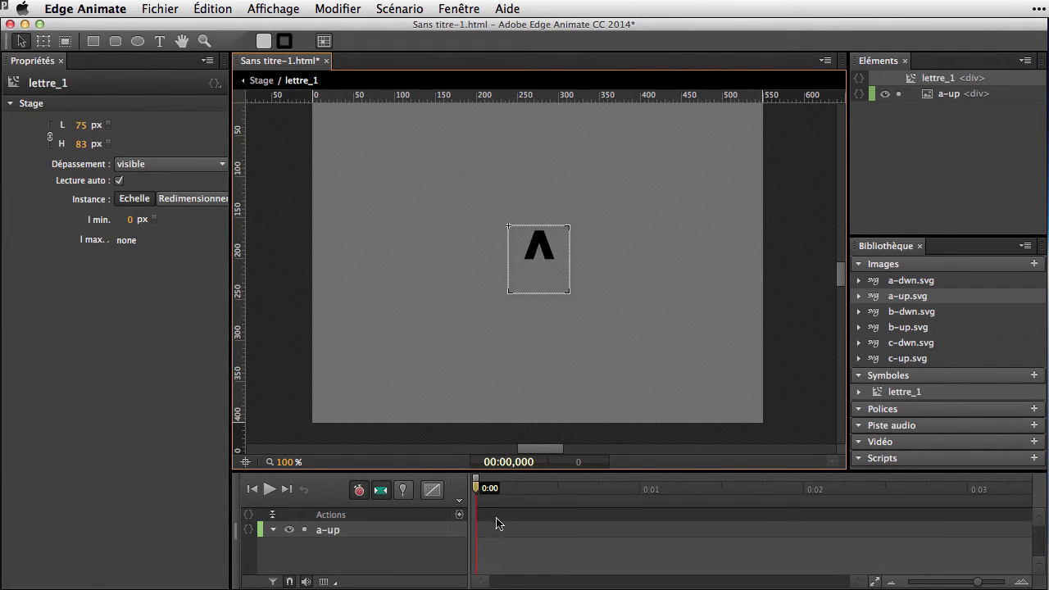
pyautogui.moveTo(476, 488); pyautogui.dragTo(558, 488)
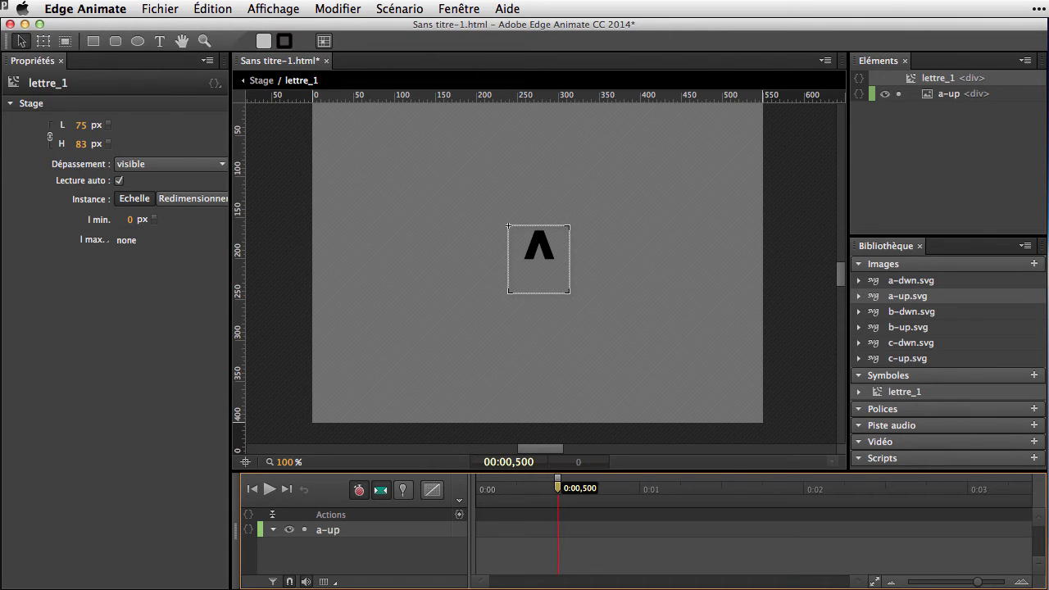
pyautogui.click(508, 227)
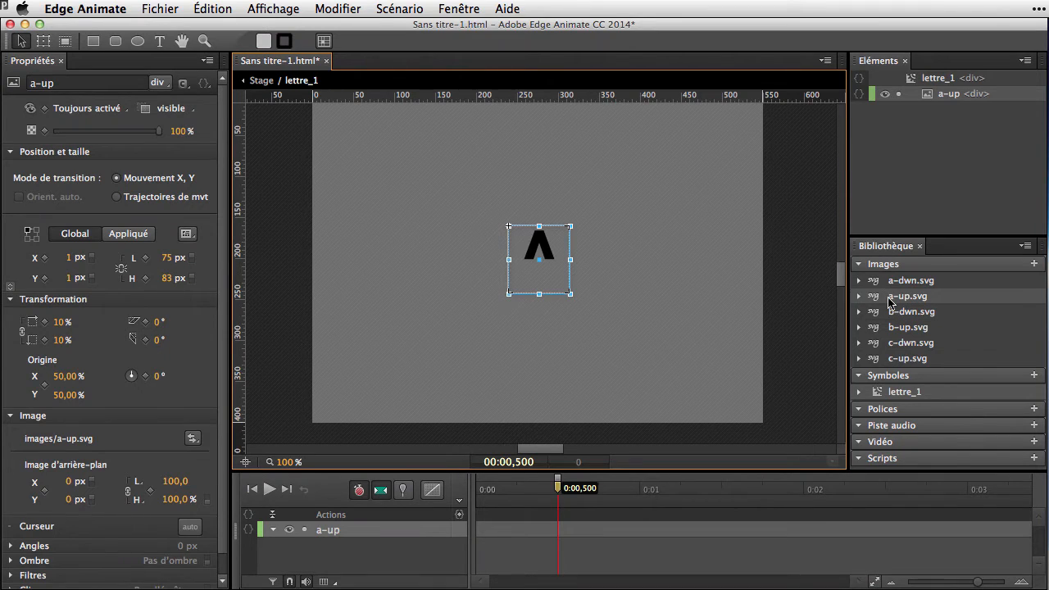
# - Add a-dwn, b-up, b-dwn, c-dwn and c-up to the symbol, aligning them over the a-up image
pyautogui.moveTo(874, 285); pyautogui.dragTo(563, 242)
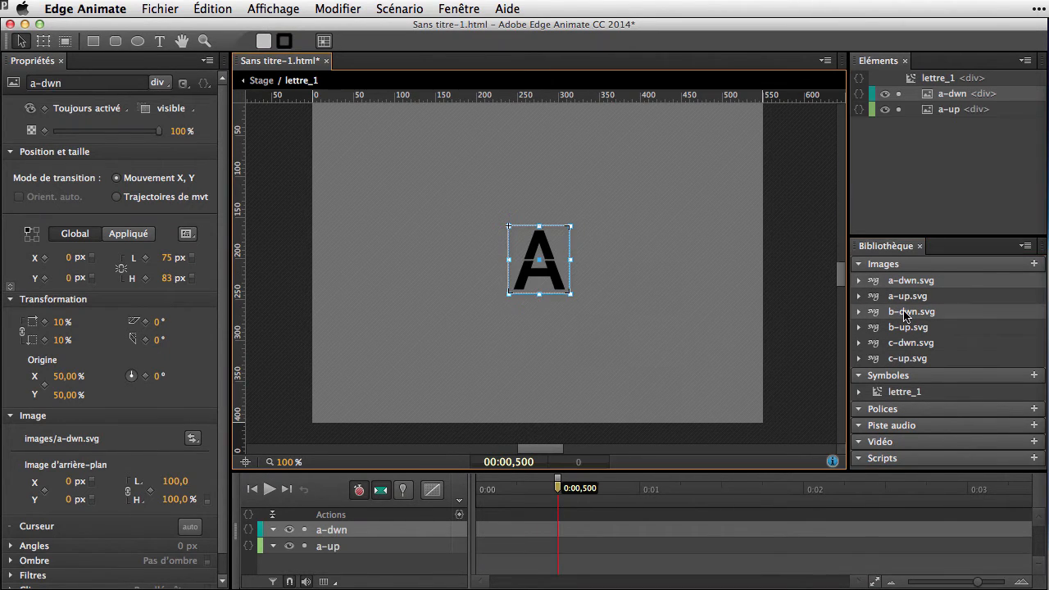
pyautogui.doubleClick(887, 327)
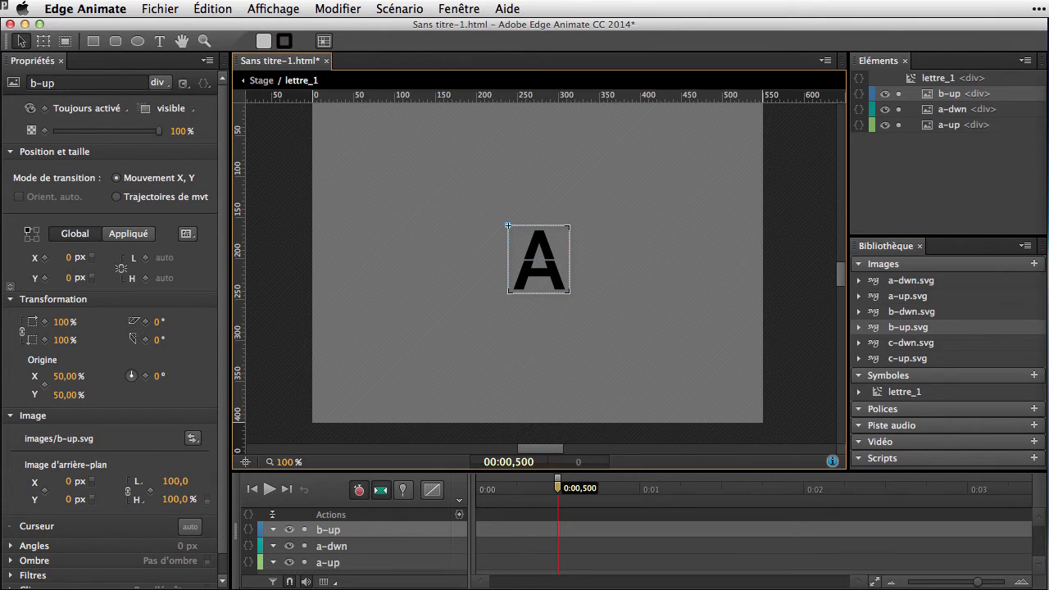
pyautogui.moveTo(901, 313); pyautogui.dragTo(570, 237)
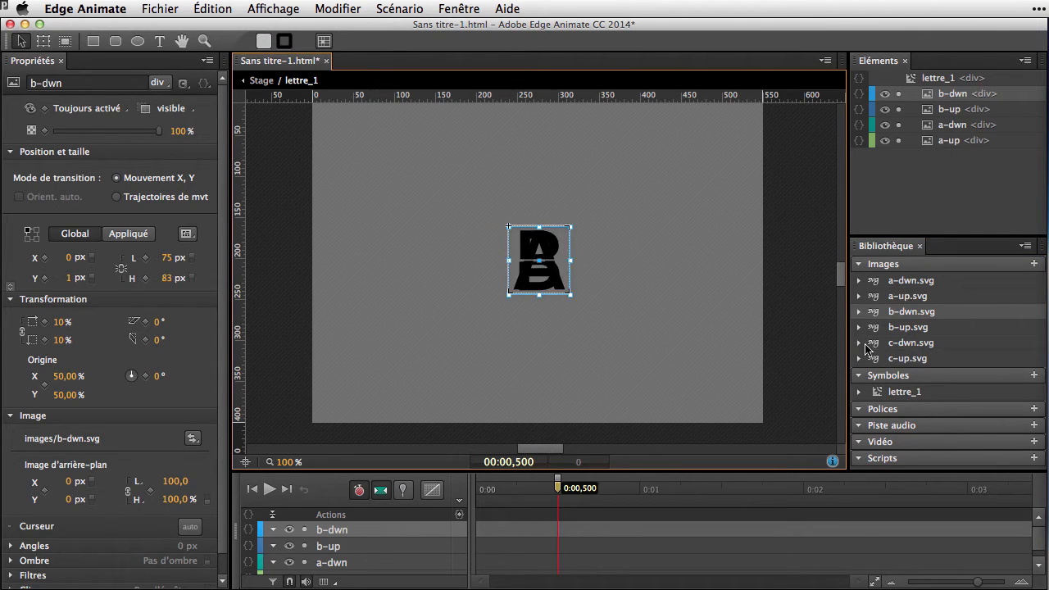
pyautogui.moveTo(867, 348); pyautogui.dragTo(571, 238)
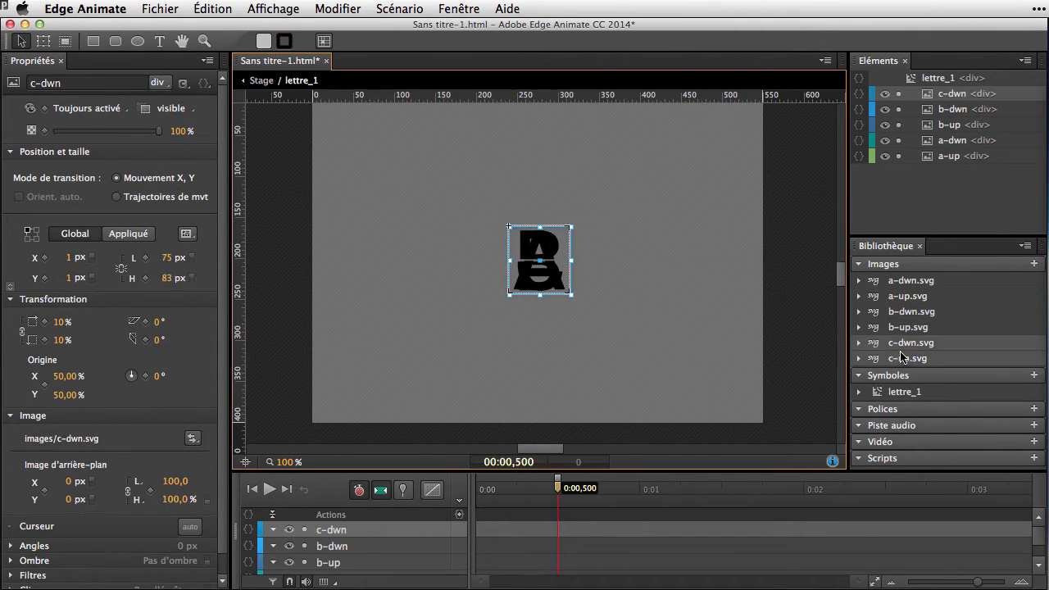
pyautogui.moveTo(902, 358); pyautogui.dragTo(573, 246)
# - Enlarge the timeline area to show all six layers and move c-up beneath c-dwn in the element order
pyautogui.scroll(-3, 639, 298)
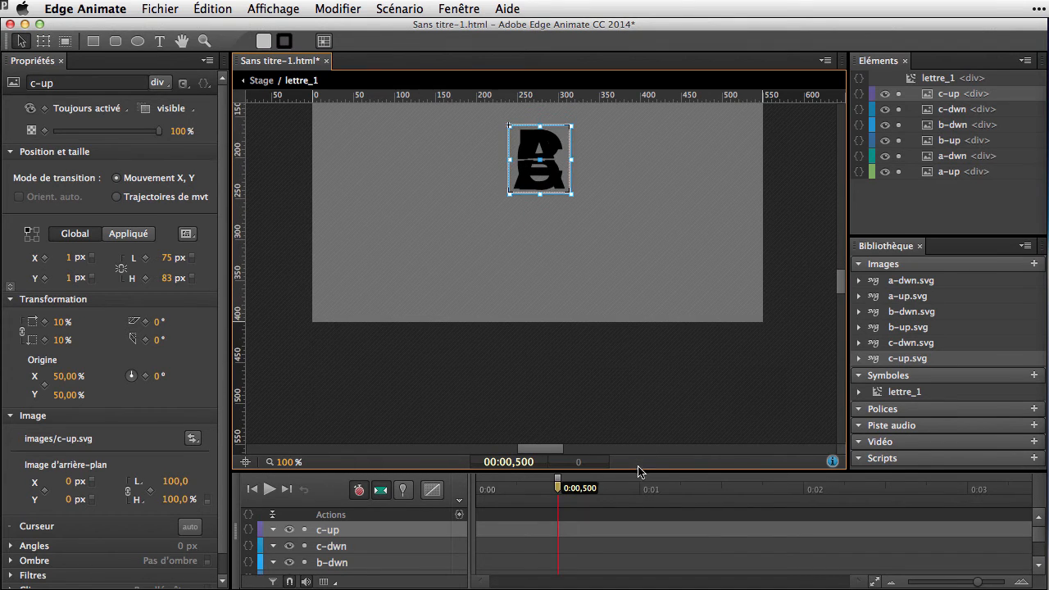
pyautogui.moveTo(664, 473); pyautogui.dragTo(664, 279)
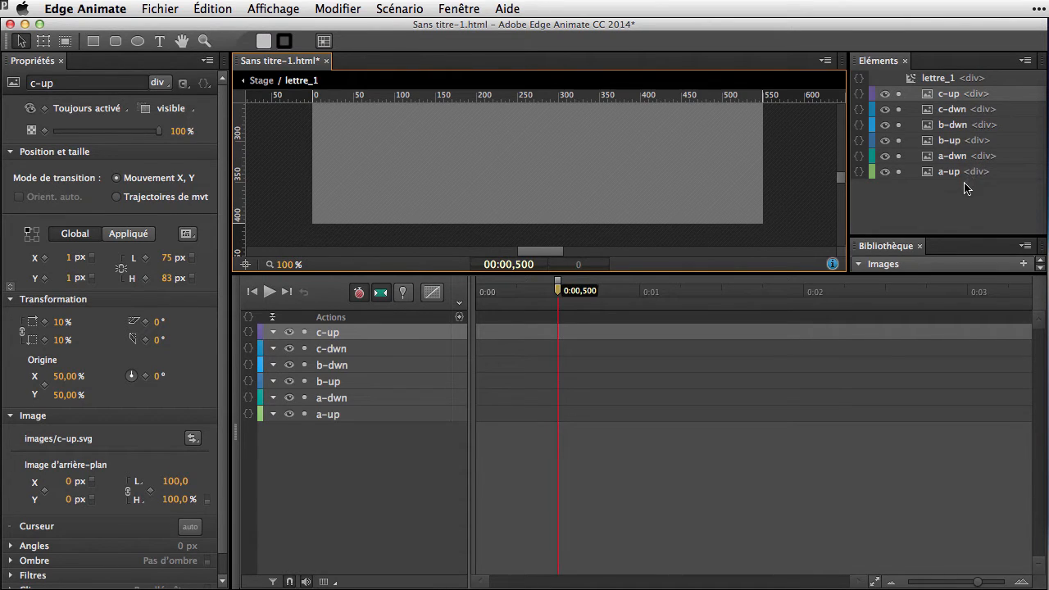
pyautogui.click(955, 96)
pyautogui.moveTo(955, 96); pyautogui.dragTo(951, 116)
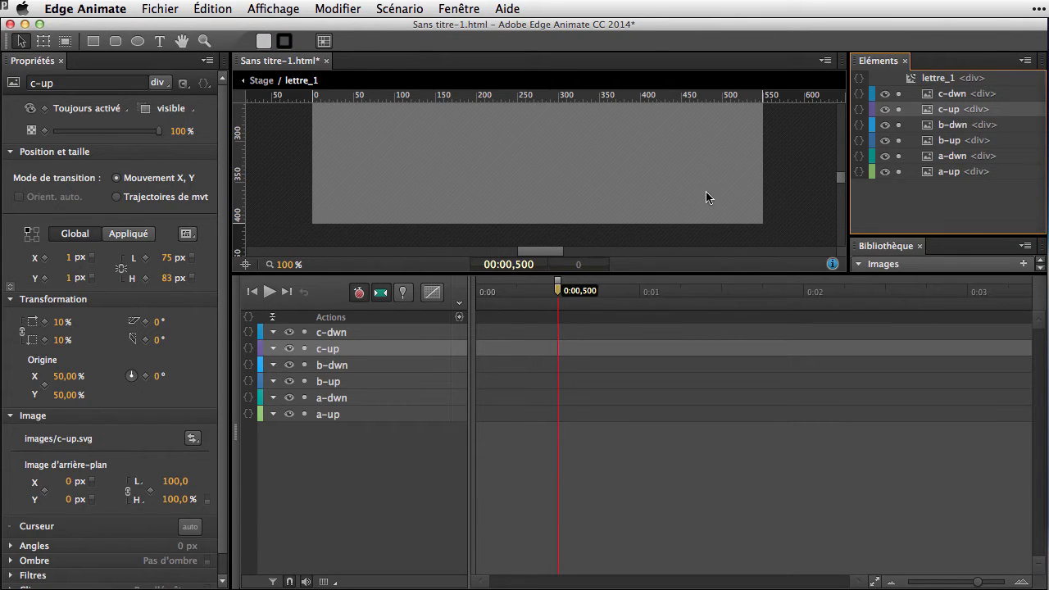
# - Enlarge the stage view and add an opacity keyframe of 0% to the a-up layer at 0:00,500
pyautogui.scroll(5, 707, 191)
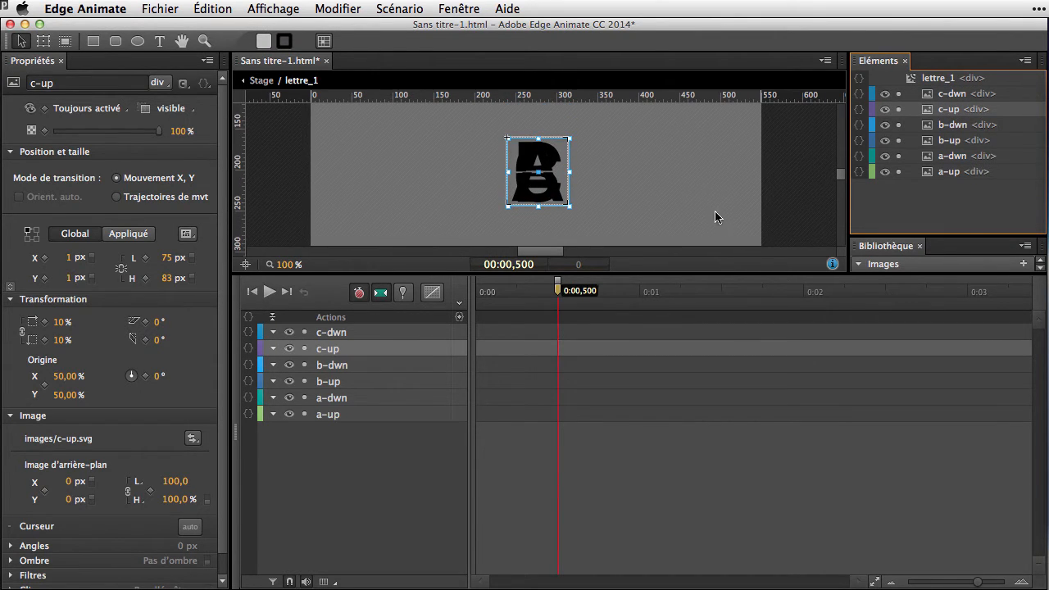
pyautogui.moveTo(714, 274); pyautogui.dragTo(714, 409)
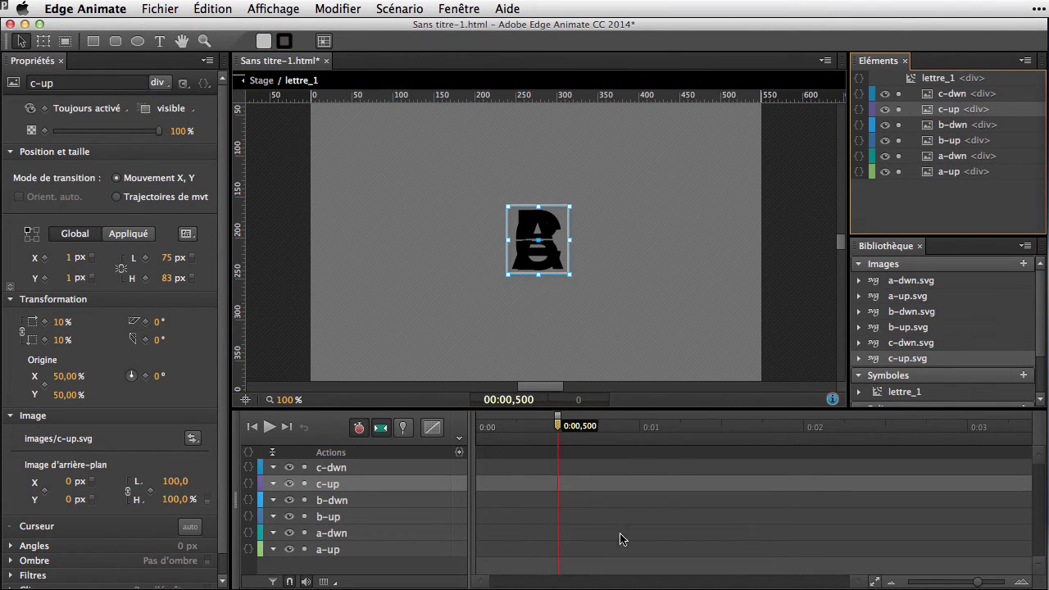
pyautogui.click(354, 554)
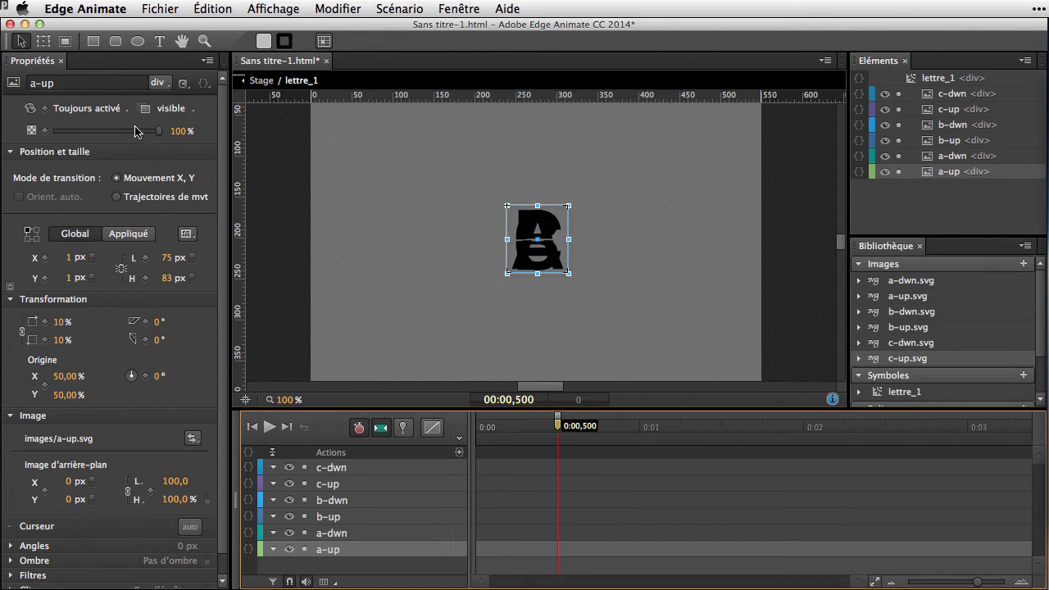
pyautogui.moveTo(159, 133); pyautogui.dragTo(43, 138)
pyautogui.click(44, 132)
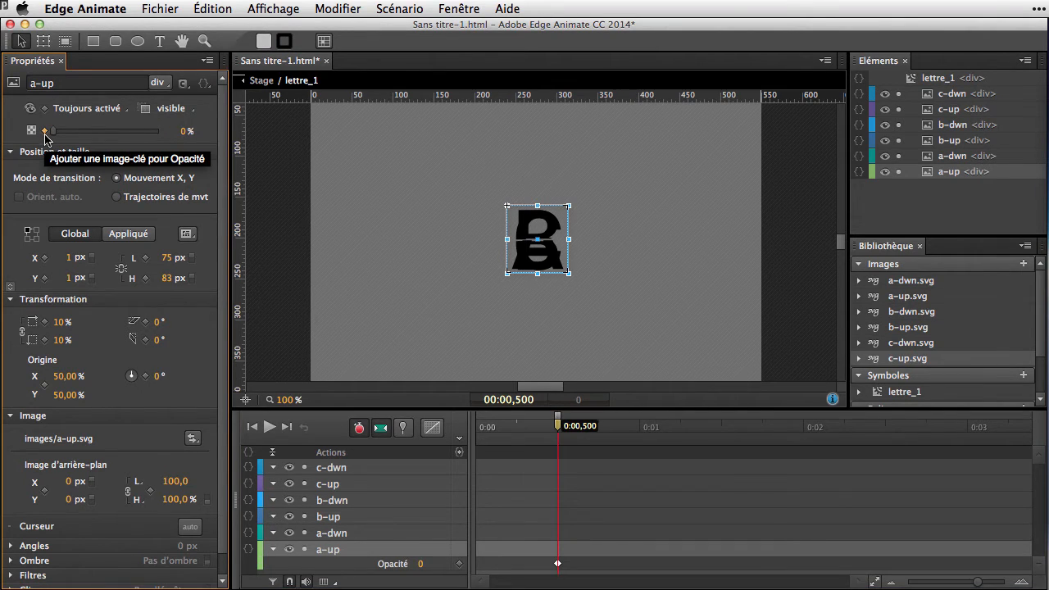
# - Choose a timeline grid of 4/seconde and set the opacity of a-up to 100% at 0:00,750
pyautogui.click(336, 582)
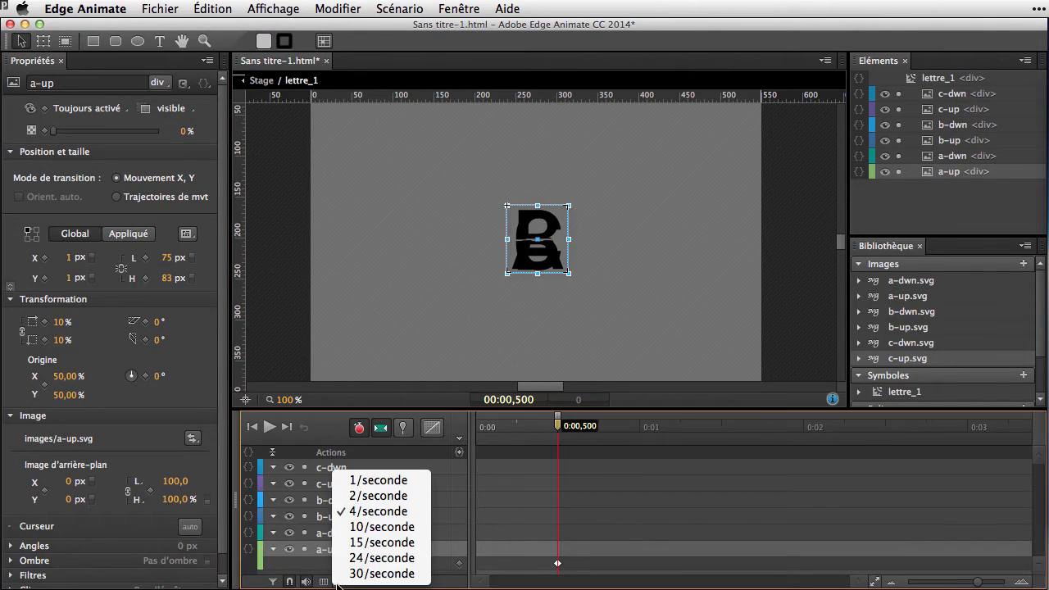
pyautogui.click(373, 512)
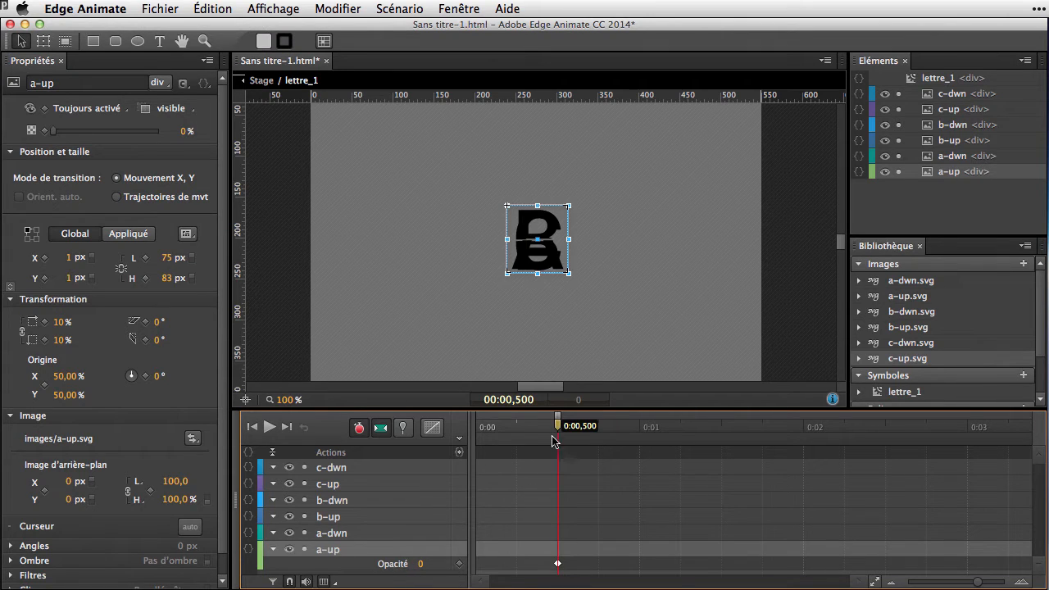
pyautogui.moveTo(557, 425); pyautogui.dragTo(598, 425)
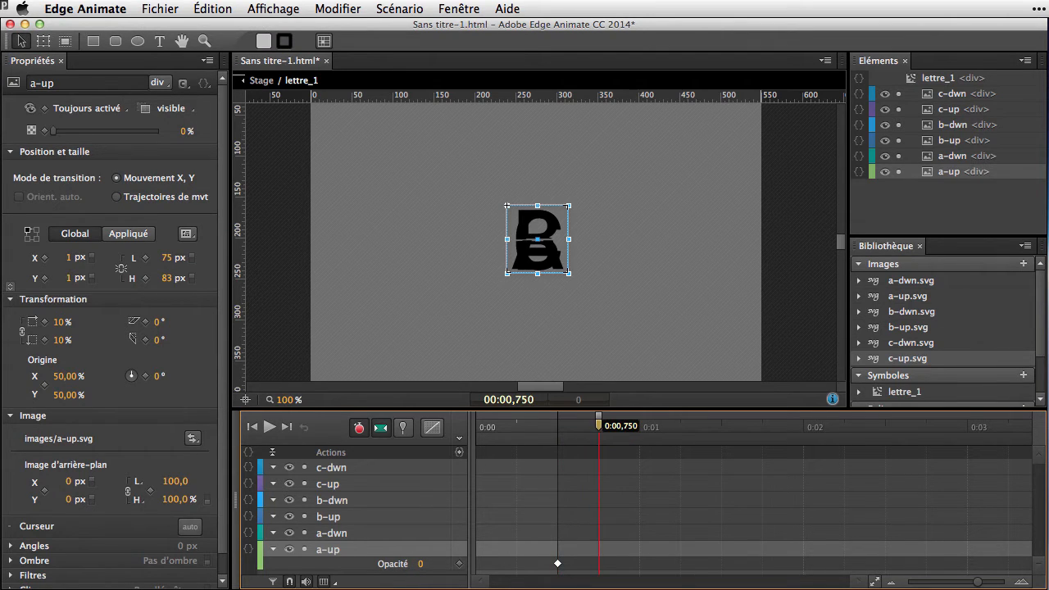
pyautogui.moveTo(54, 131); pyautogui.dragTo(203, 133)
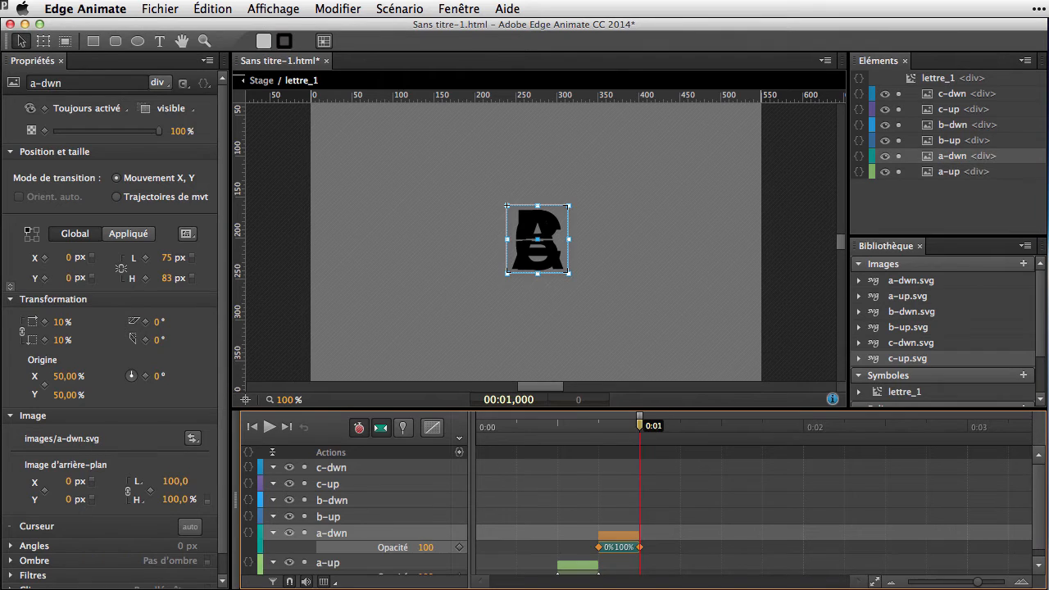
# - Hide b-up, b-dwn, c-up and c-dwn, and play back the fade-in of the two A halves
pyautogui.moveTo(640, 427); pyautogui.dragTo(598, 428)
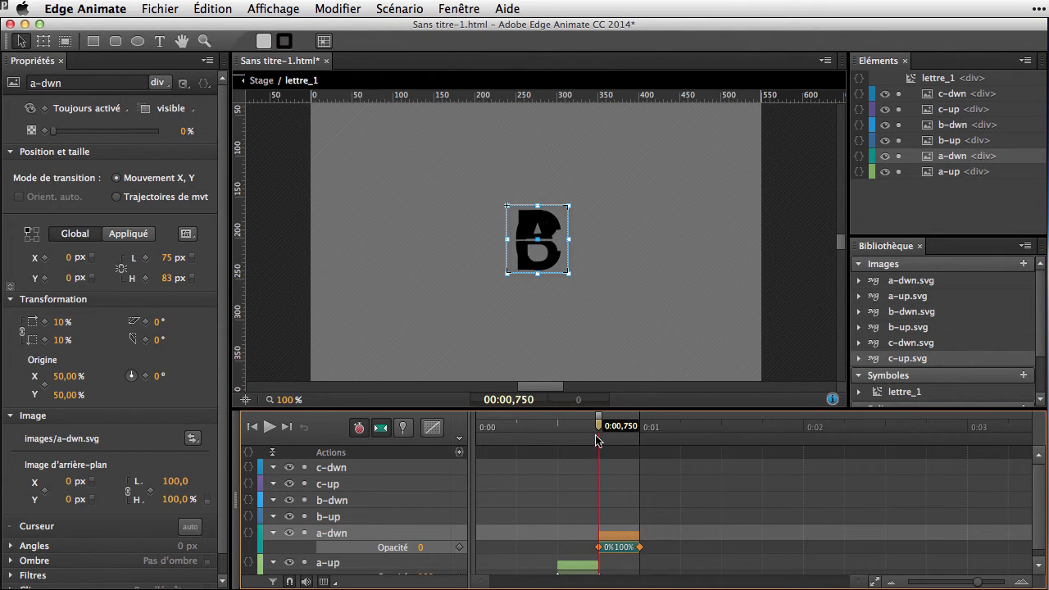
pyautogui.scroll(-1, 726, 494)
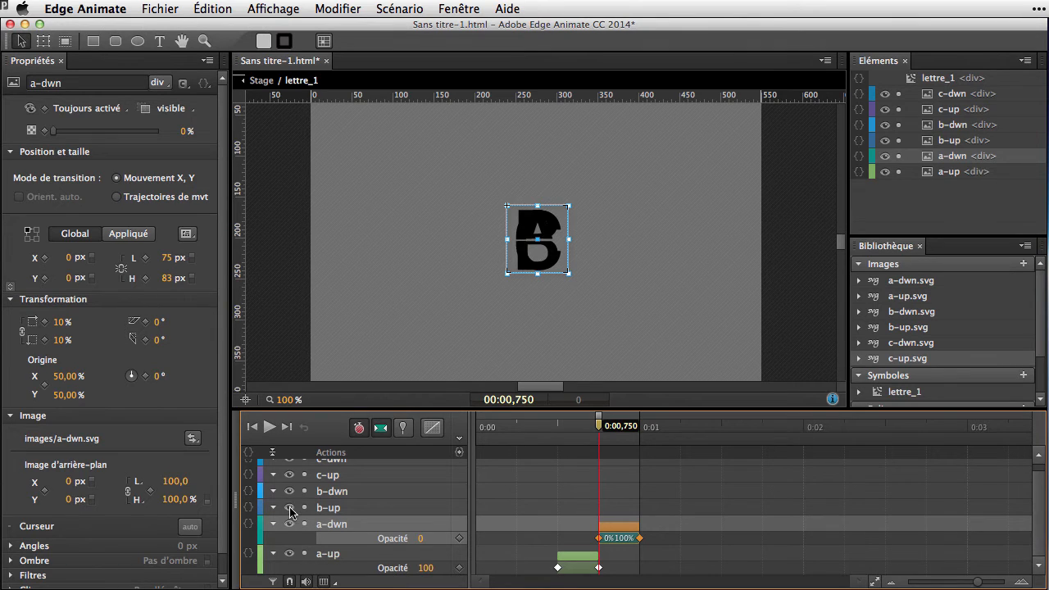
pyautogui.moveTo(289, 508); pyautogui.dragTo(297, 459)
pyautogui.scroll(1, 405, 489)
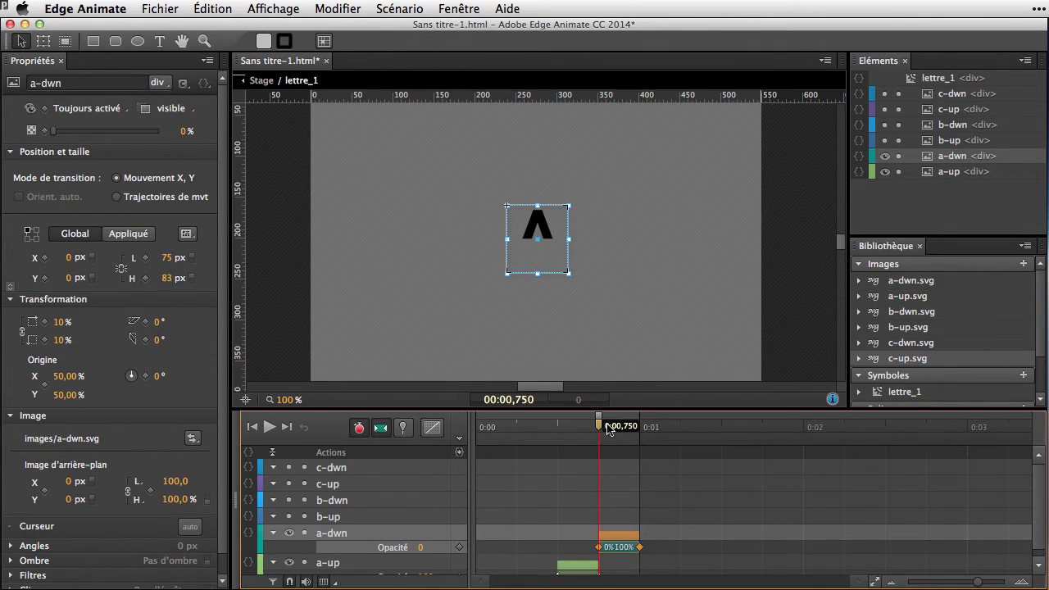
pyautogui.moveTo(600, 422)
pyautogui.mouseDown()
pyautogui.moveTo(476, 422)
pyautogui.moveTo(592, 422)
pyautogui.mouseUp()
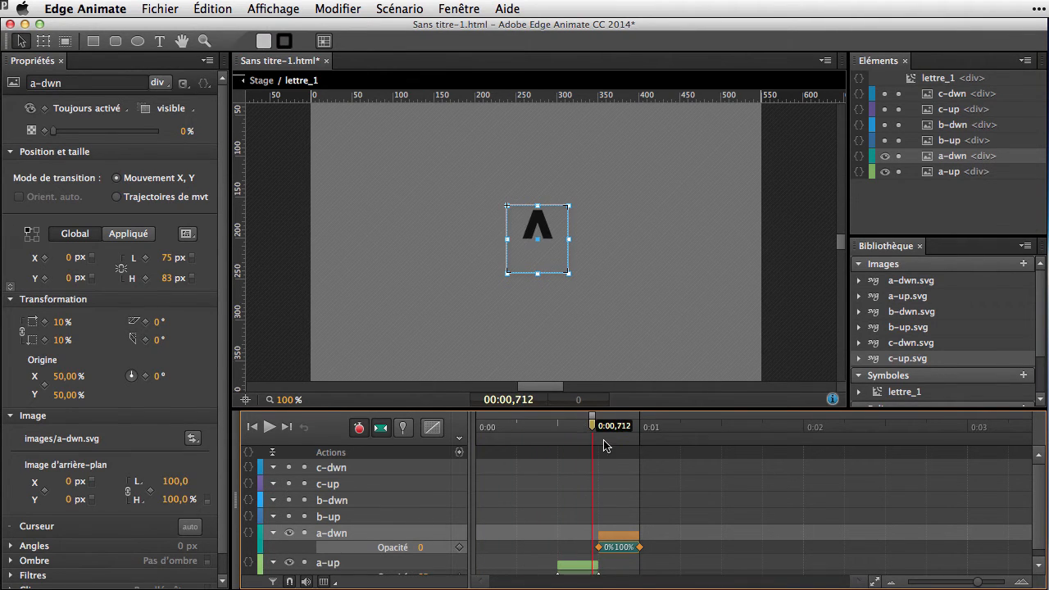
pyautogui.press('space')
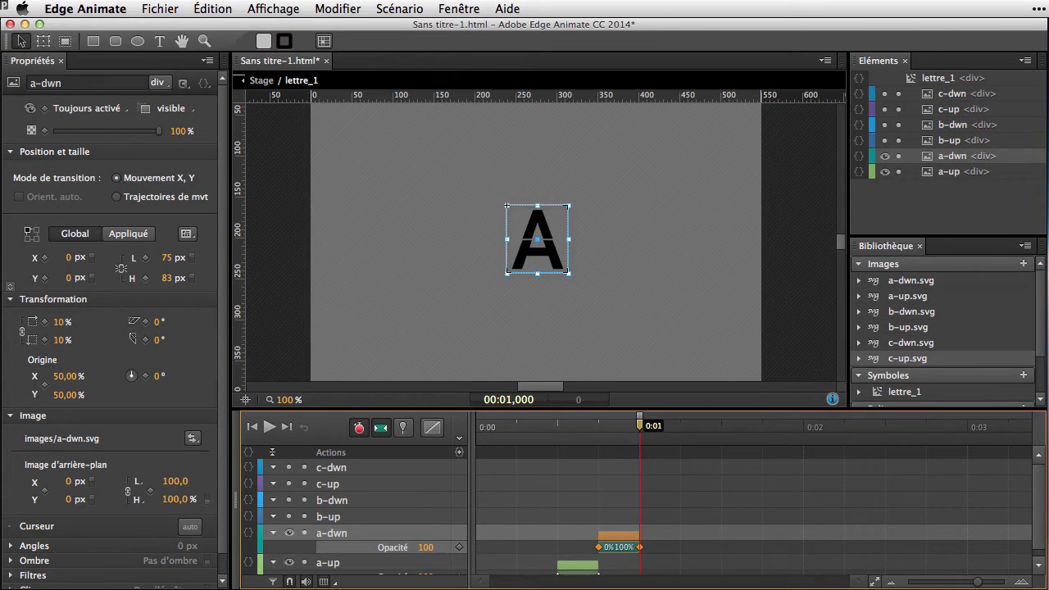
# - Paste the copied opacity transition onto b-up at 0:01, unhide that layer and play back its fade-in
pyautogui.scroll(-1, 682, 480)
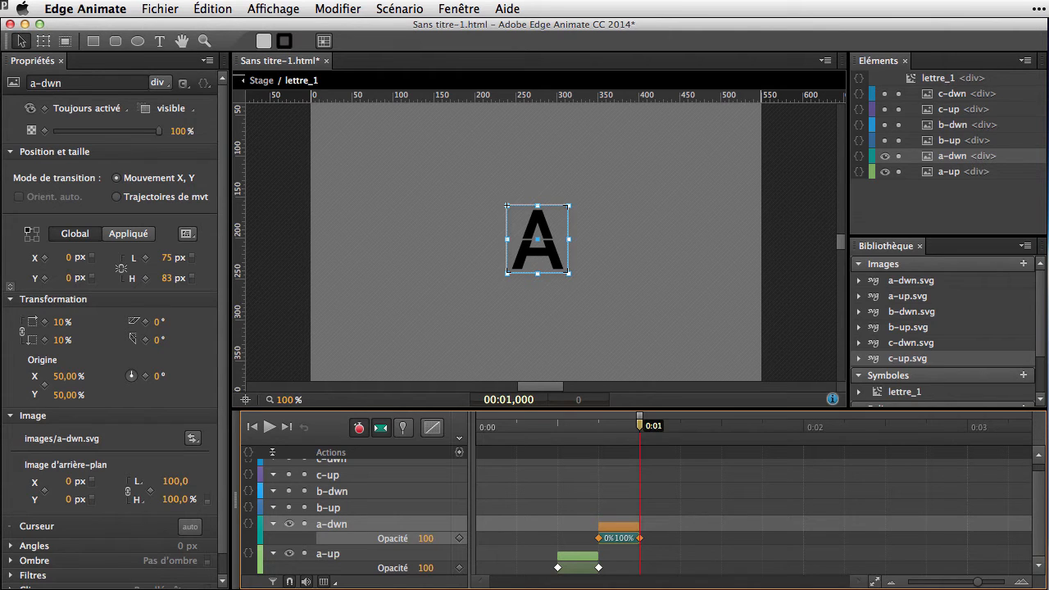
pyautogui.click(363, 516)
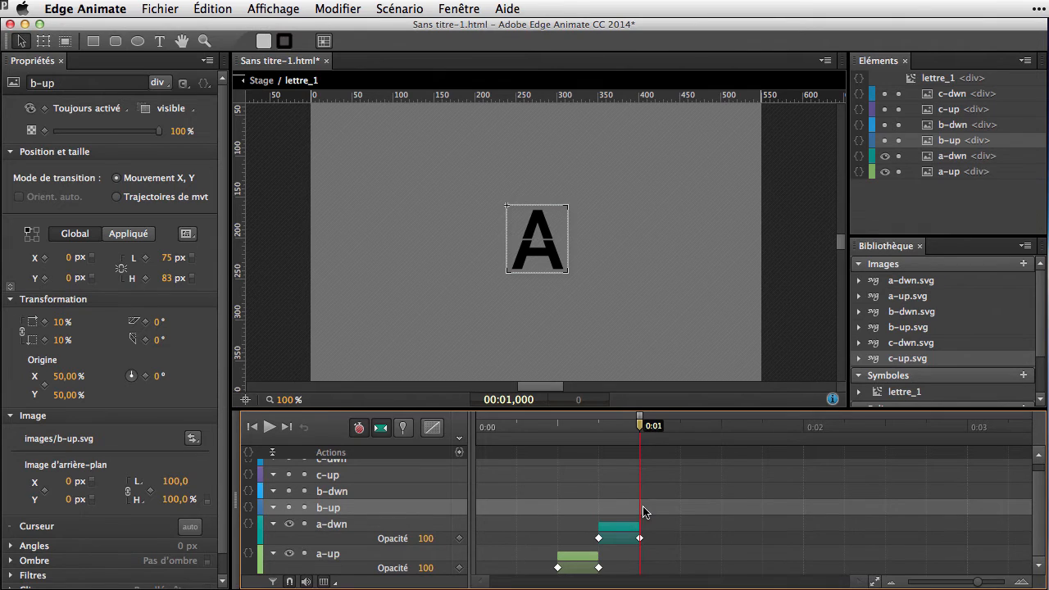
pyautogui.press('super+v')
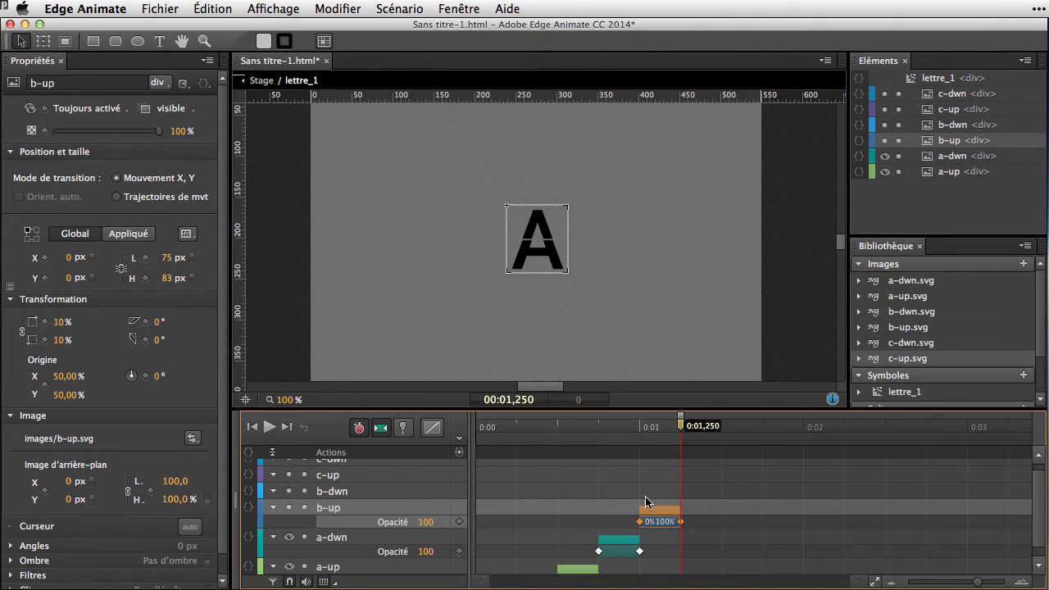
pyautogui.moveTo(680, 418); pyautogui.dragTo(634, 418)
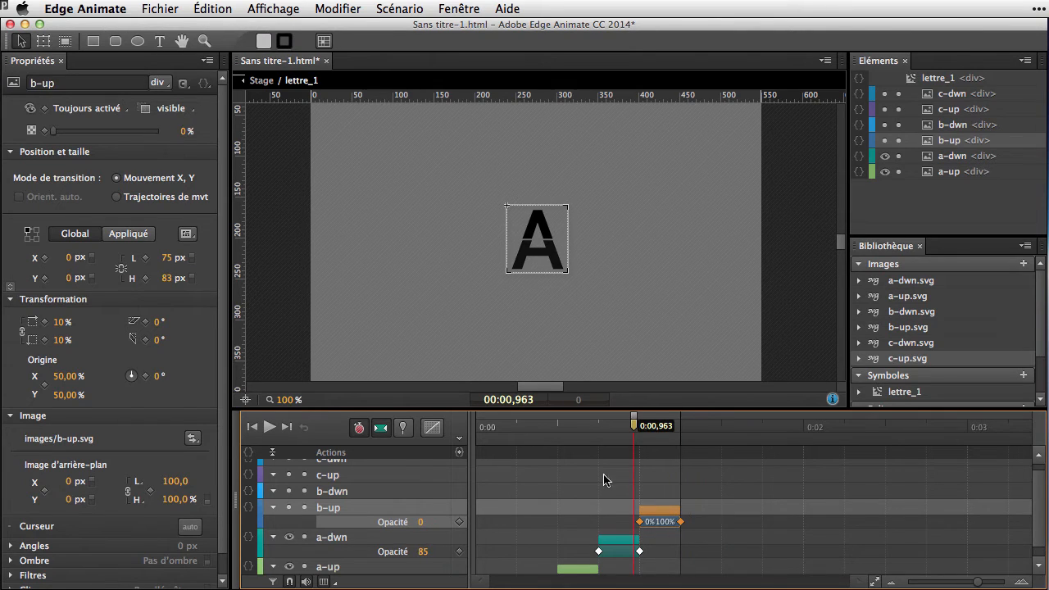
pyautogui.click(288, 507)
pyautogui.press('space')
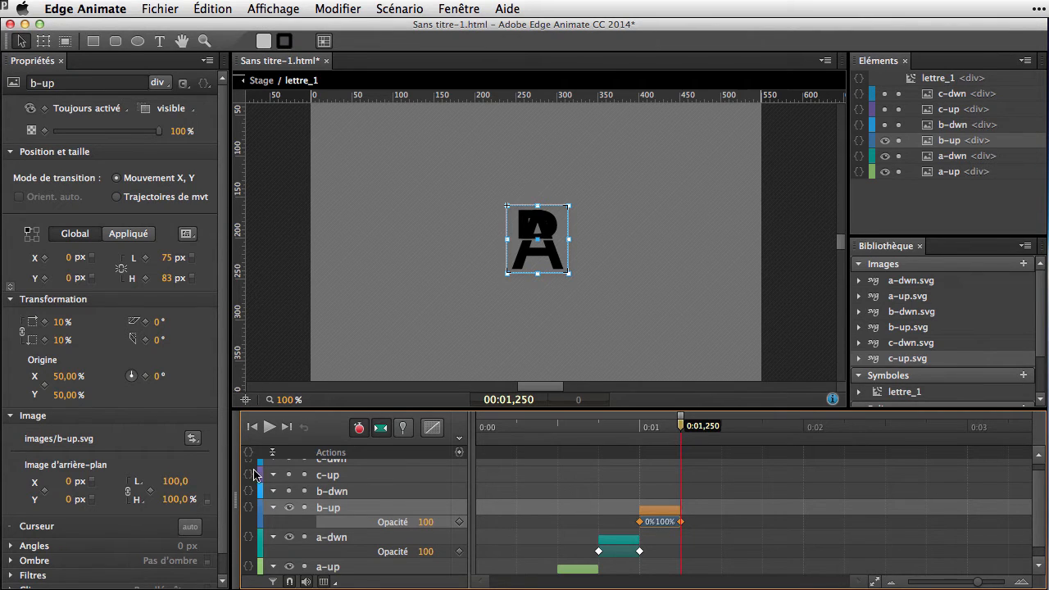
# - Paste the opacity transition successively onto b-dwn at 0:01,250, c-up at 0:01,500 and c-dwn at 0:01,750
pyautogui.click(383, 492)
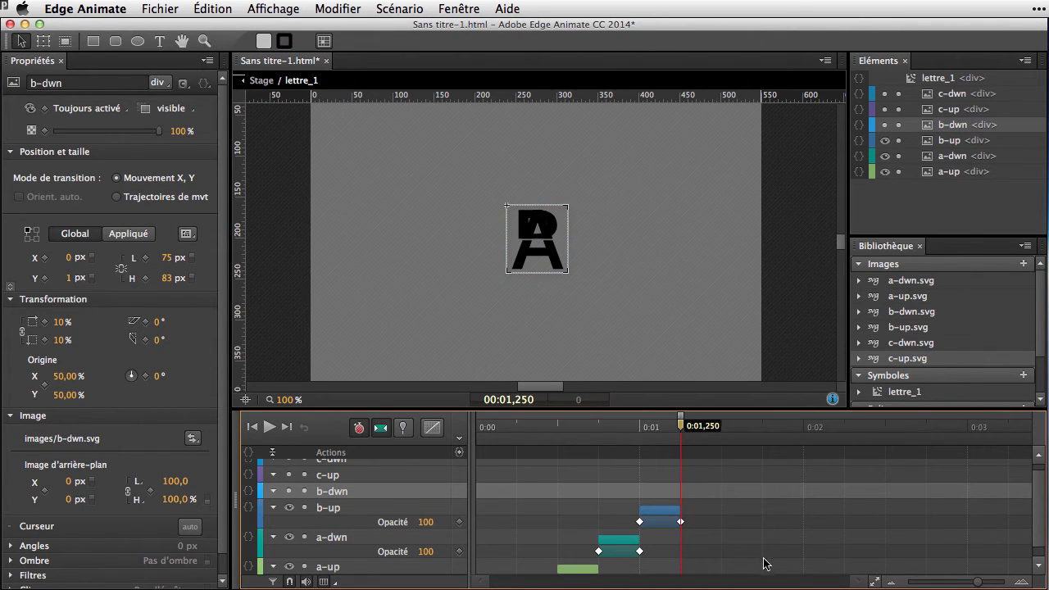
pyautogui.press('super+v')
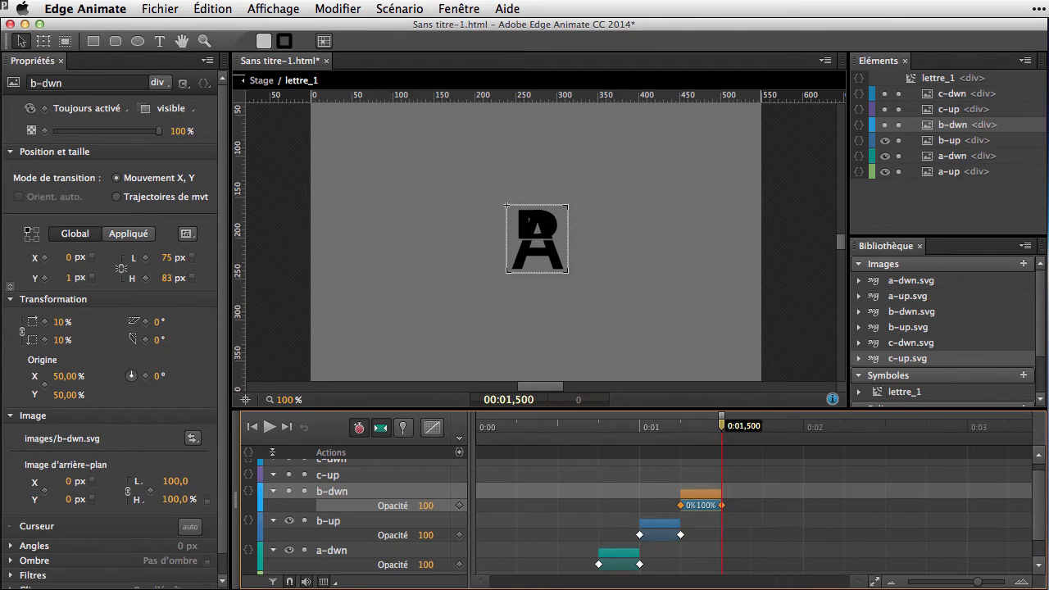
pyautogui.click(386, 475)
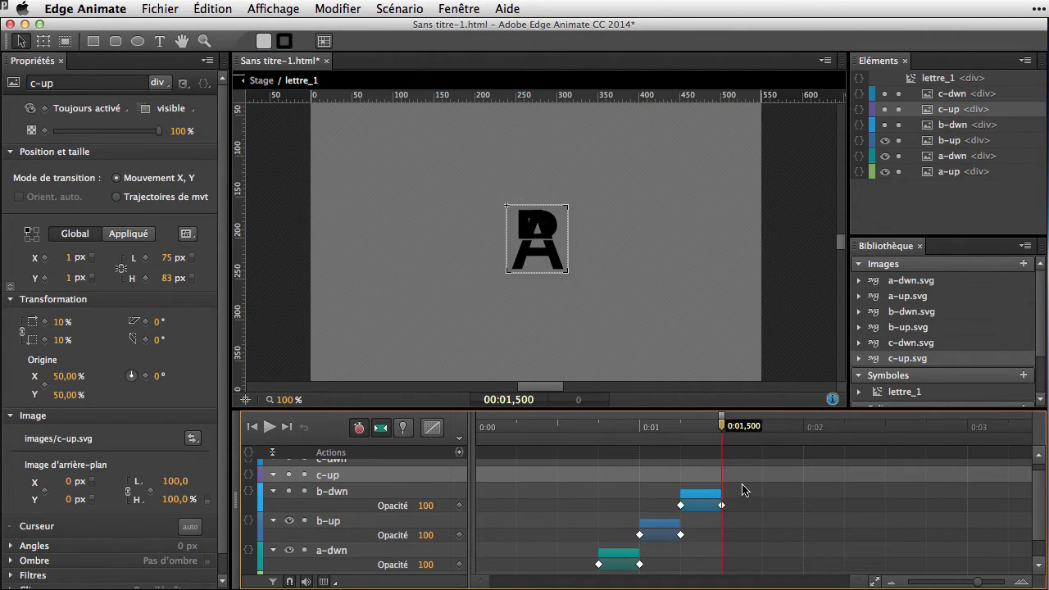
pyautogui.press('super+v')
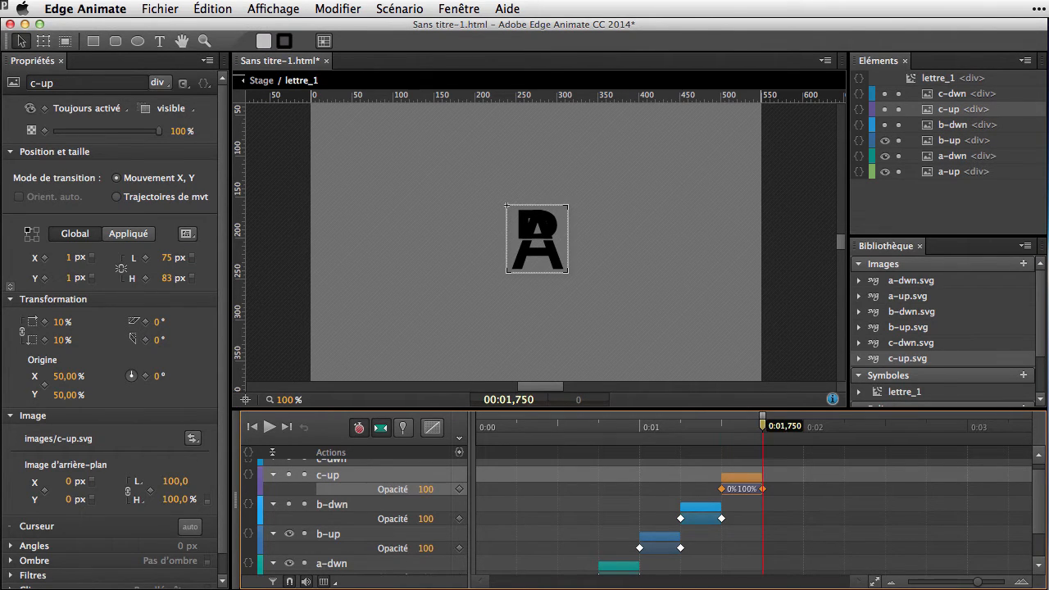
pyautogui.scroll(1, 448, 477)
pyautogui.click(448, 471)
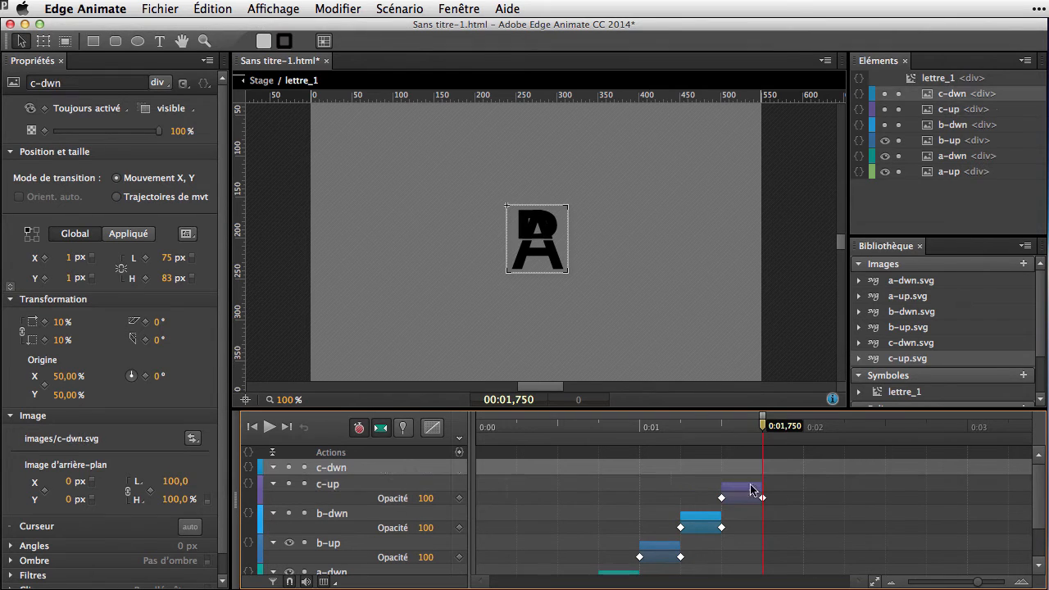
pyautogui.press('super+v')
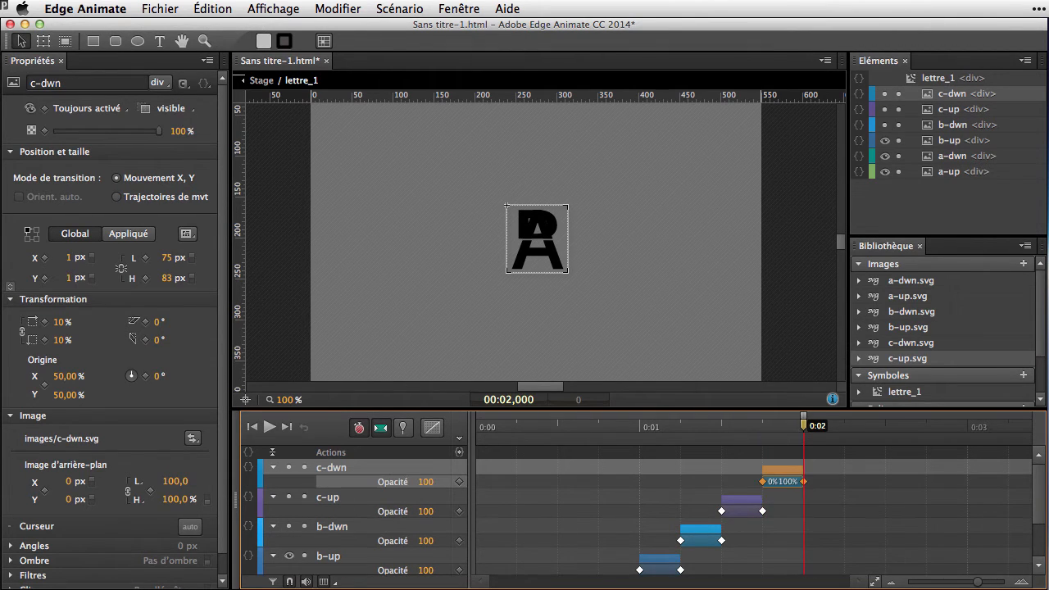
# - Unhide the b-dwn, c-up and c-dwn layers and enlarge the timeline area to show all six layers
pyautogui.moveTo(803, 423); pyautogui.dragTo(680, 424)
pyautogui.click(290, 526)
pyautogui.click(290, 497)
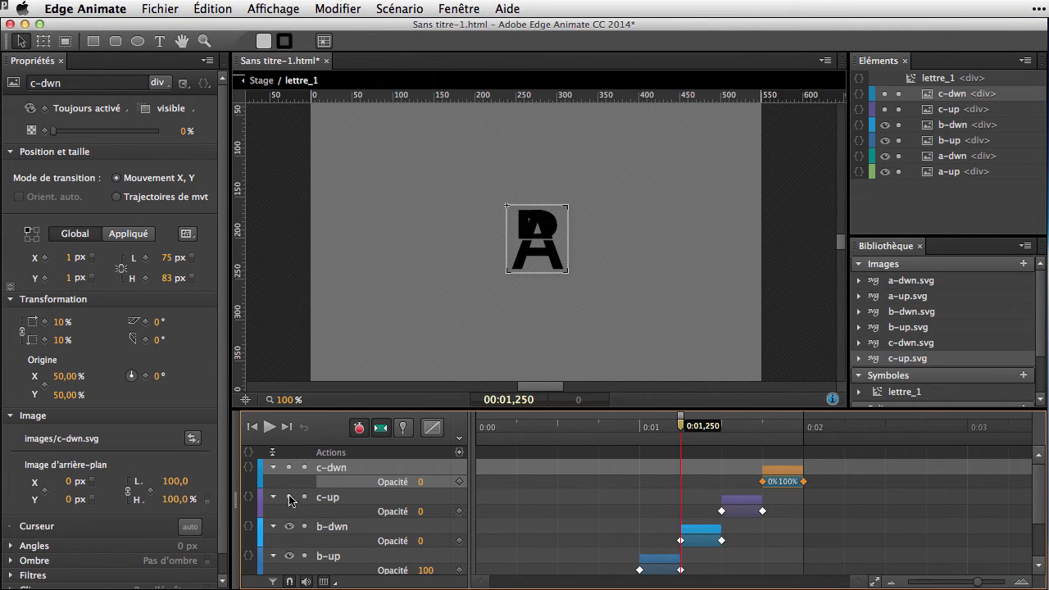
pyautogui.click(290, 467)
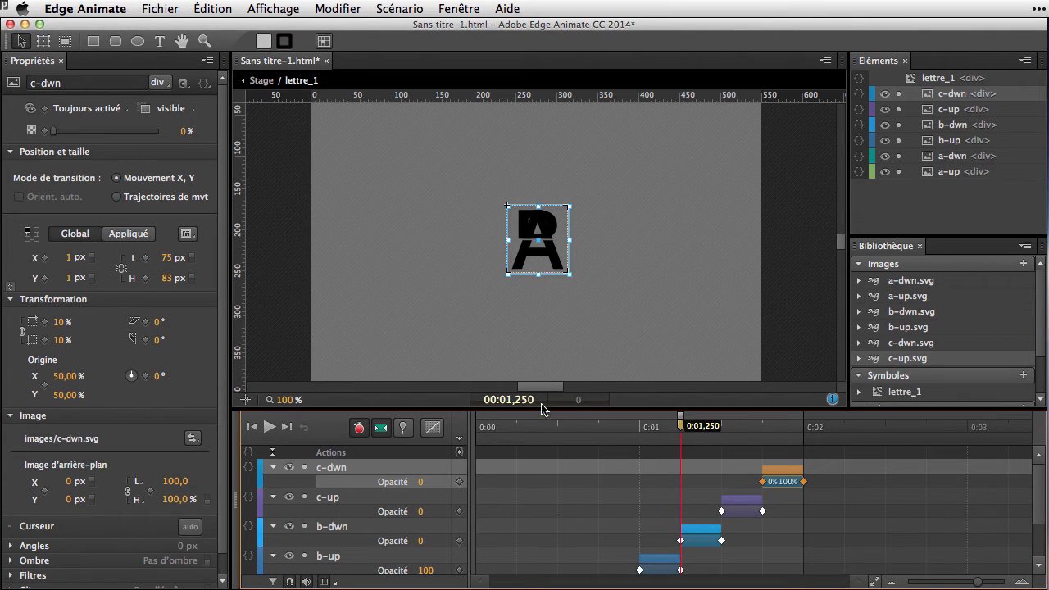
pyautogui.moveTo(509, 407); pyautogui.dragTo(509, 307)
# - Copy the 0% to 100% opacity transition of a-up and paste it in reverse on the same layer at 0:01
pyautogui.moveTo(680, 324); pyautogui.dragTo(636, 357)
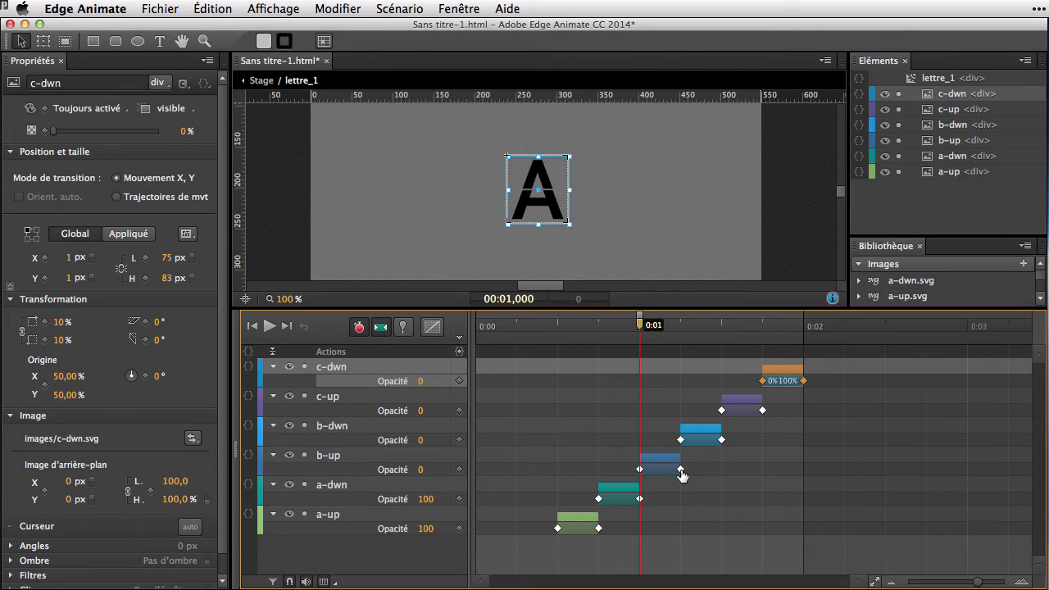
pyautogui.click(578, 530)
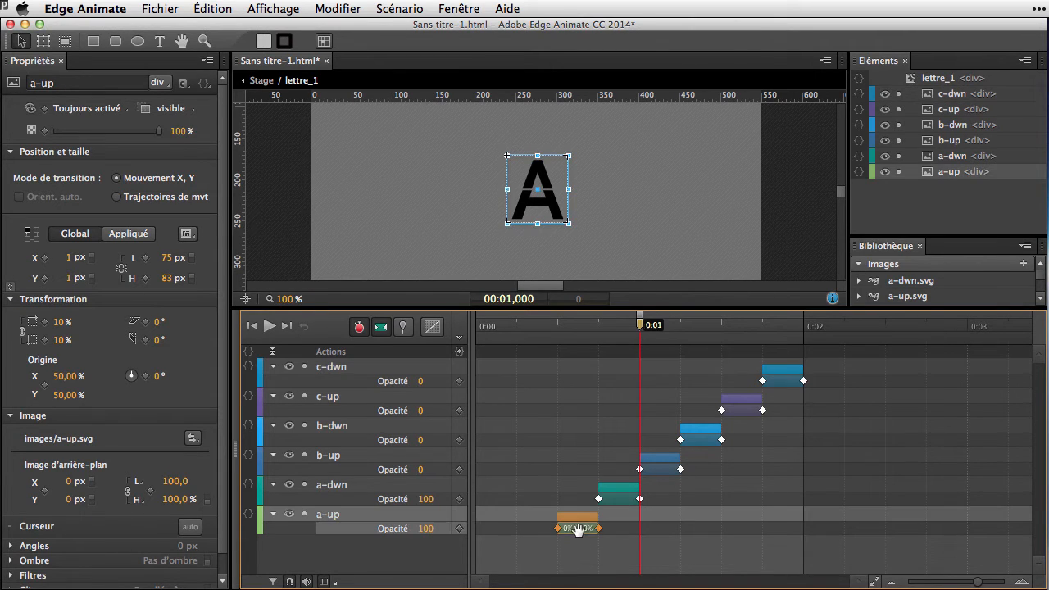
pyautogui.rightClick(578, 529)
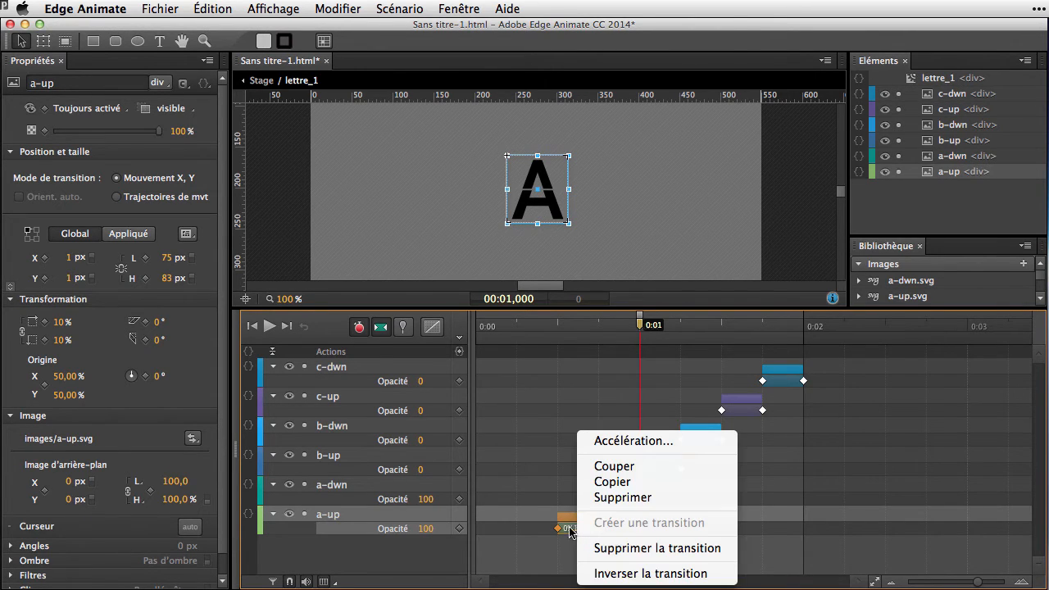
pyautogui.click(606, 480)
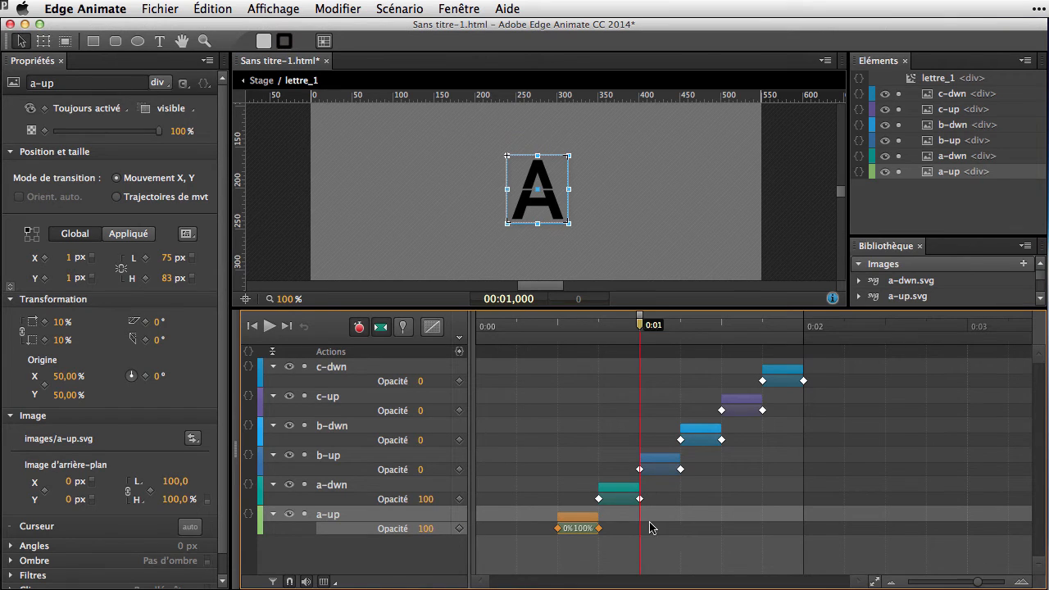
pyautogui.rightClick(643, 527)
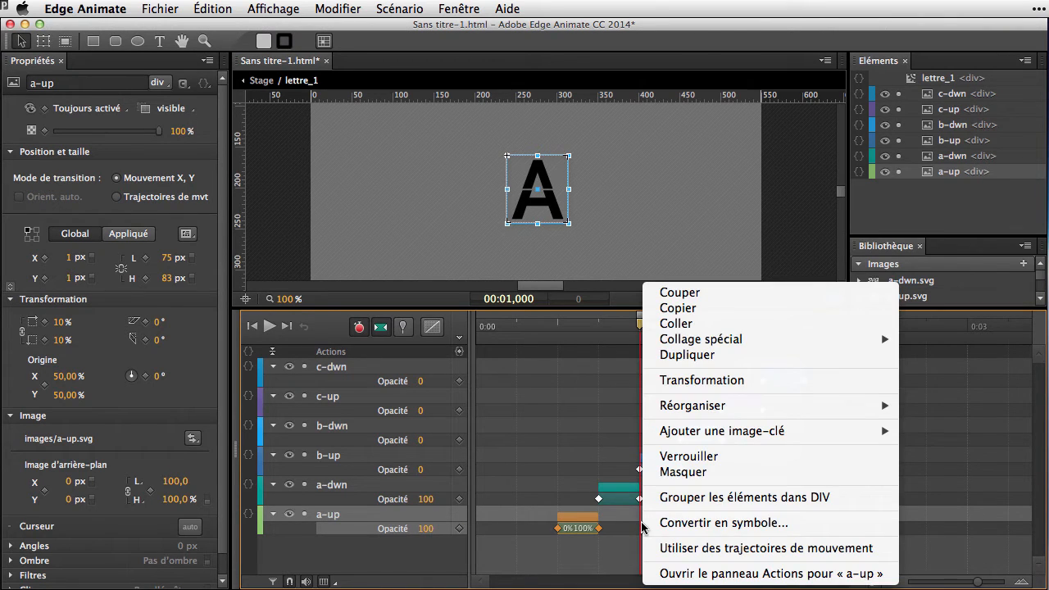
pyautogui.moveTo(710, 344)
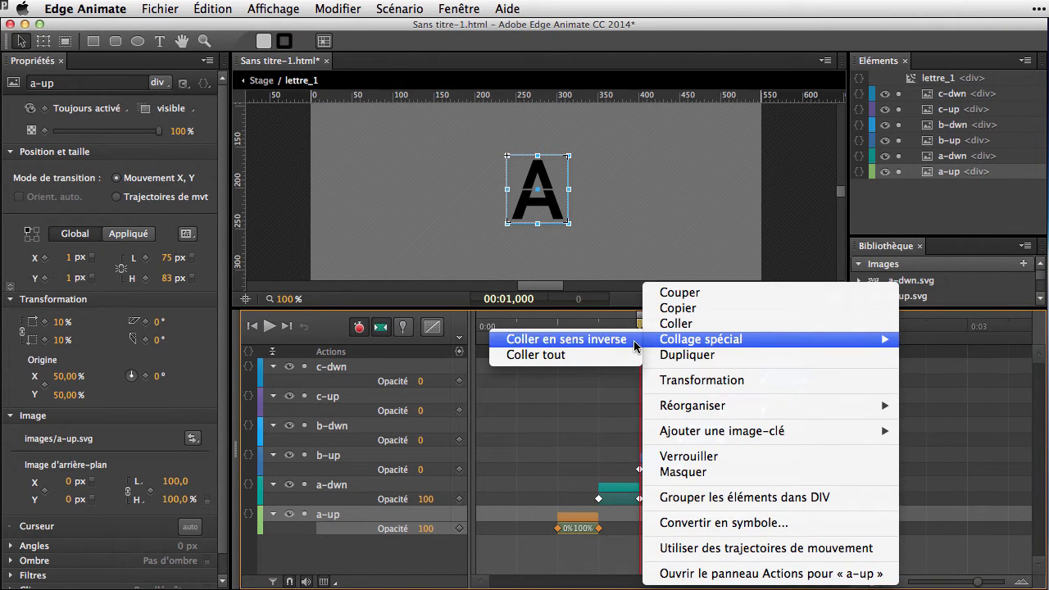
pyautogui.click(636, 346)
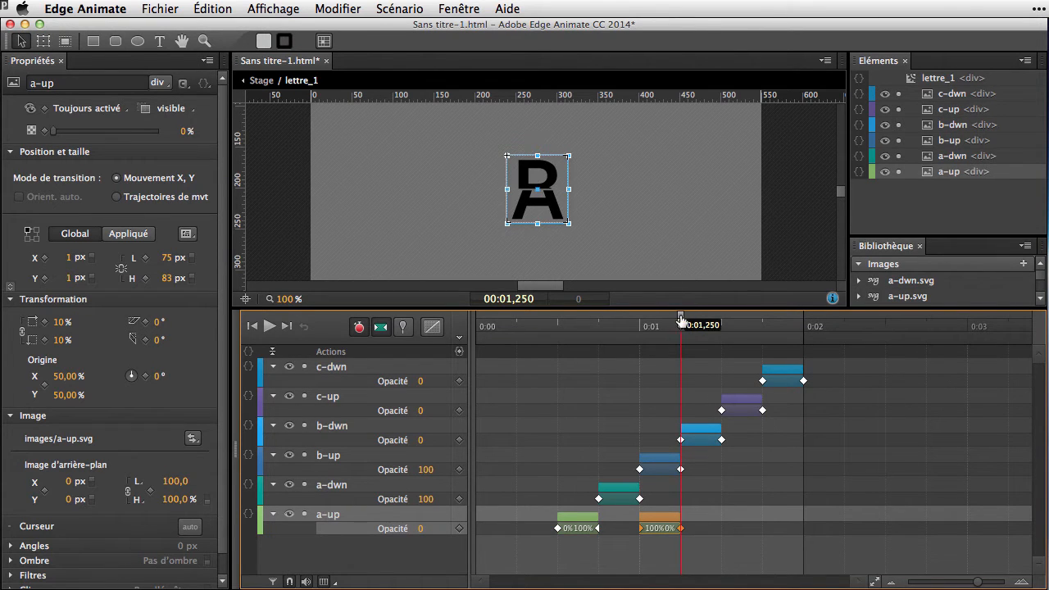
# - Paste the opacity fades in reverse on a-dwn at 0:01,250, b-up at 0:01,500, b-dwn at 0:01,750, and c-up and c-dwn at 0:02
pyautogui.moveTo(682, 321); pyautogui.dragTo(683, 349)
pyautogui.click(621, 490)
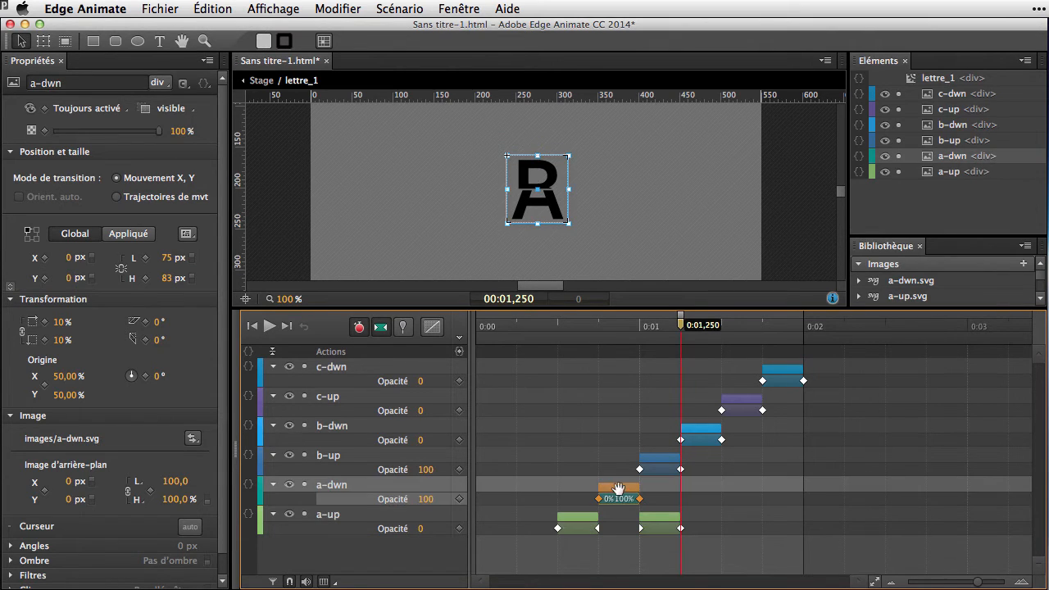
pyautogui.rightClick(684, 493)
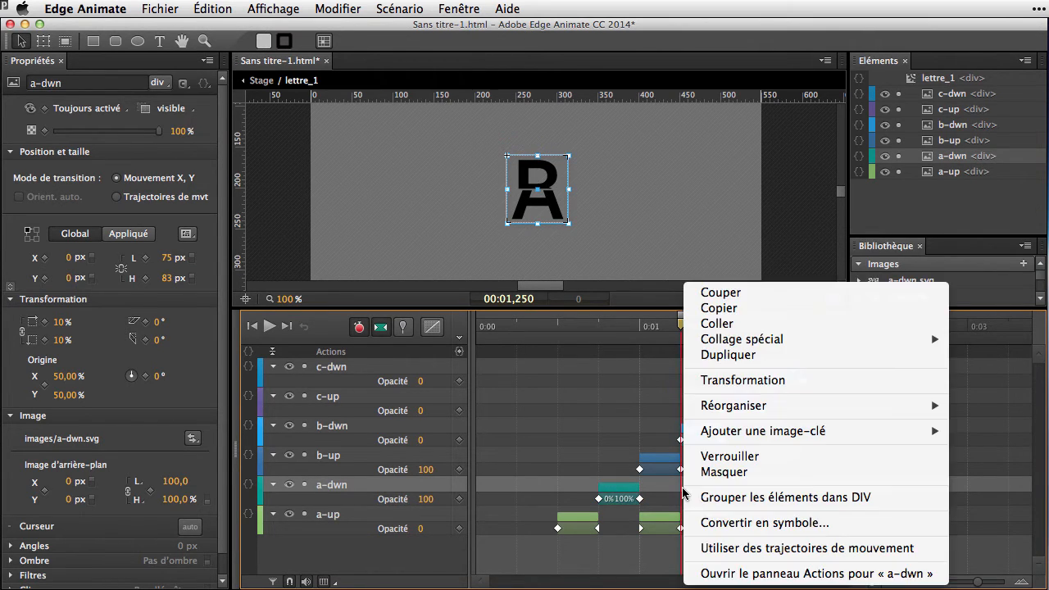
pyautogui.moveTo(721, 339)
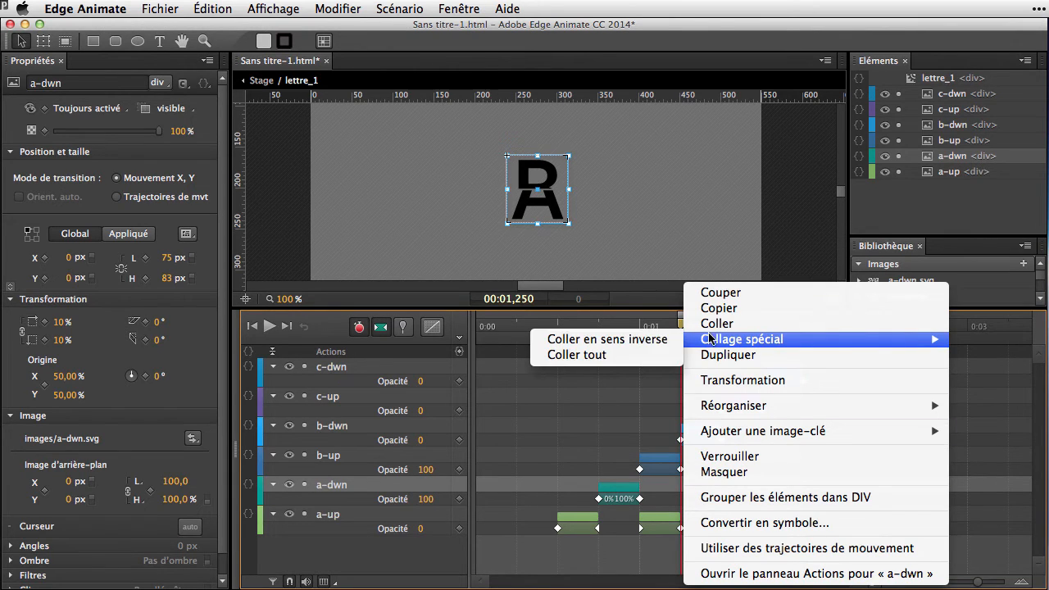
pyautogui.click(563, 343)
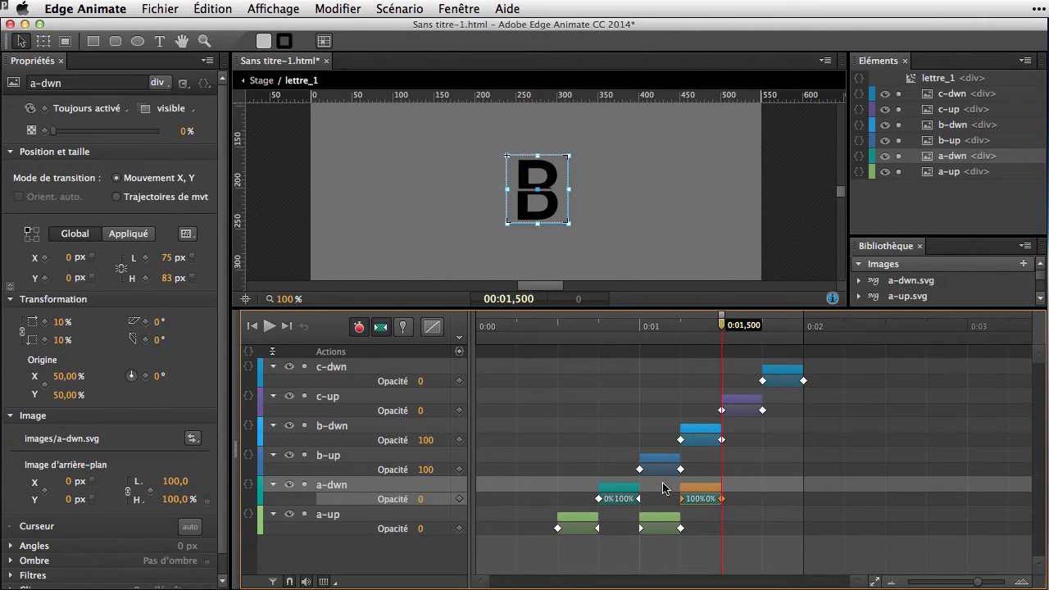
pyautogui.moveTo(721, 327); pyautogui.dragTo(722, 361)
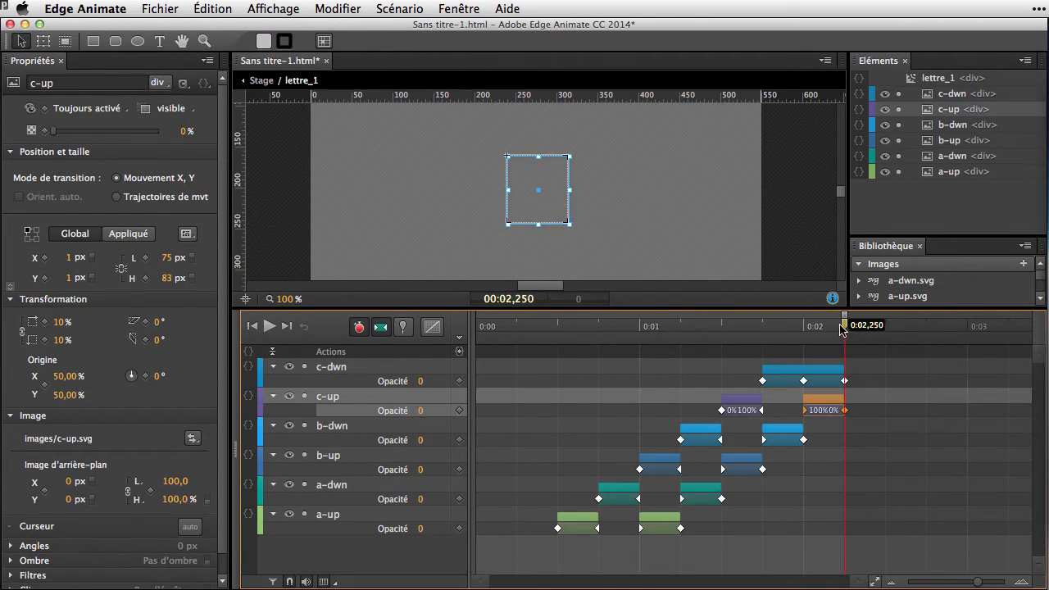
# - Insert a timeline label named "play" at 0:00,500, where the first a-up fade begins
pyautogui.moveTo(845, 326)
pyautogui.mouseDown()
pyautogui.moveTo(517, 325)
pyautogui.moveTo(845, 326)
pyautogui.mouseUp()
pyautogui.moveTo(844, 326)
pyautogui.mouseDown()
pyautogui.moveTo(550, 325)
pyautogui.moveTo(845, 326)
pyautogui.mouseUp()
pyautogui.moveTo(844, 320); pyautogui.dragTo(557, 320)
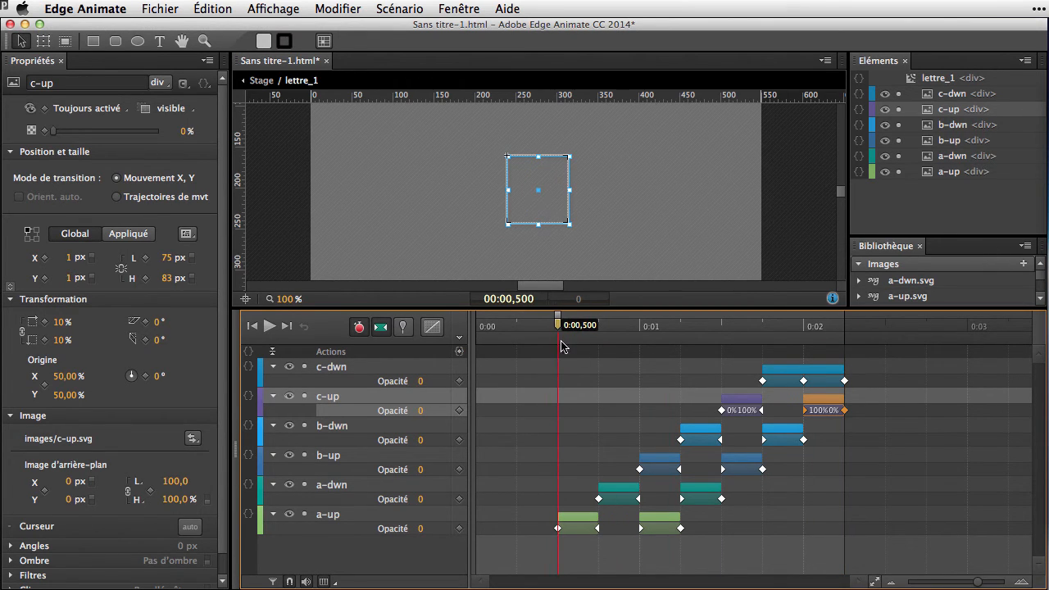
pyautogui.click(460, 343)
pyautogui.write('pl')
pyautogui.write('ay')
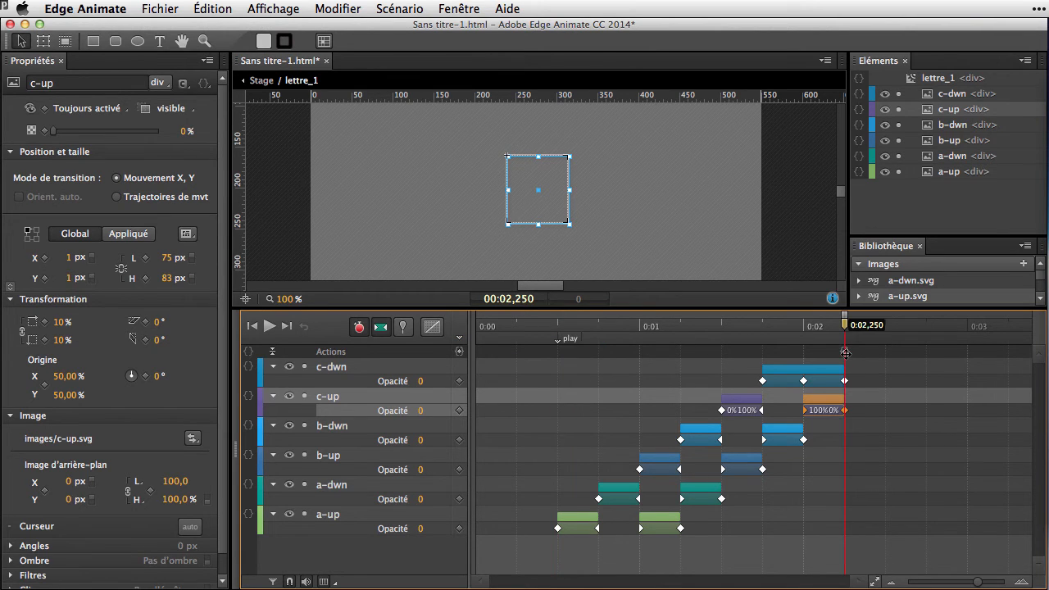
# - Add a trigger at 0:02,250 with the Lire à partir de action targeting lettre_1's own timeline
pyautogui.click(845, 352)
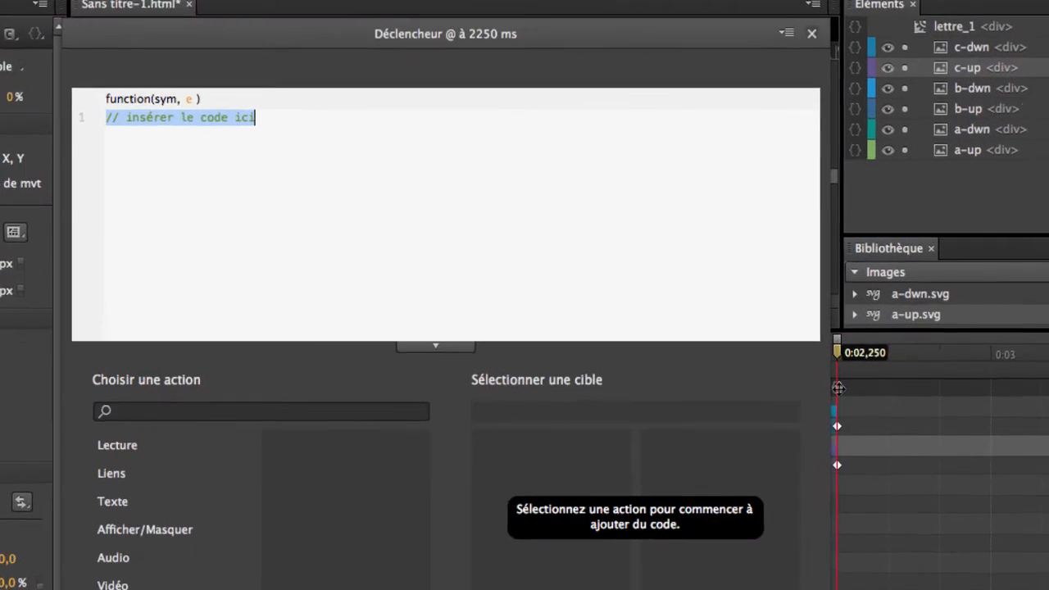
pyautogui.click(88, 463)
pyautogui.click(314, 466)
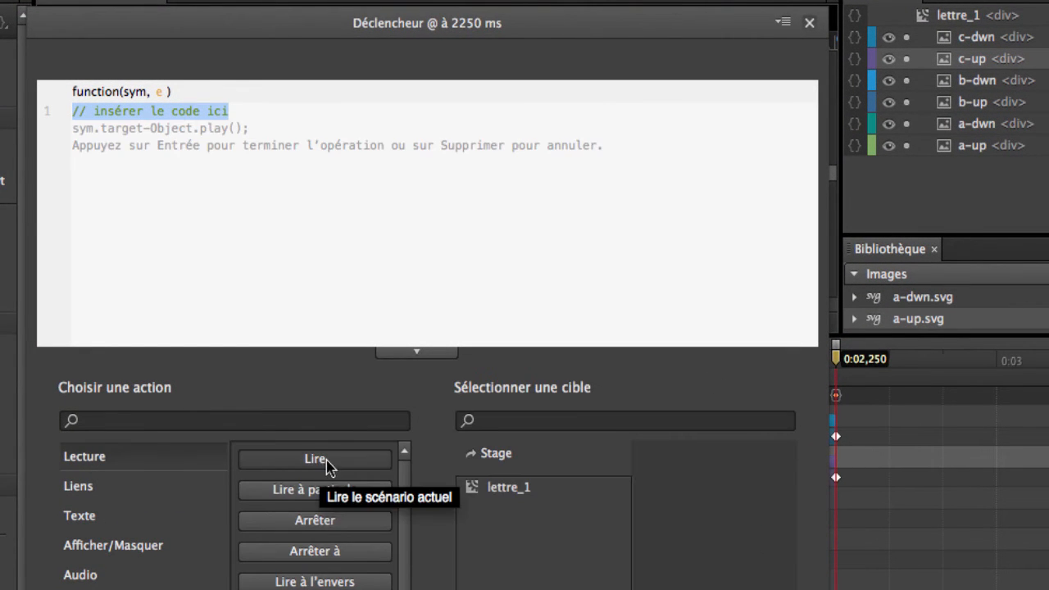
pyautogui.click(309, 490)
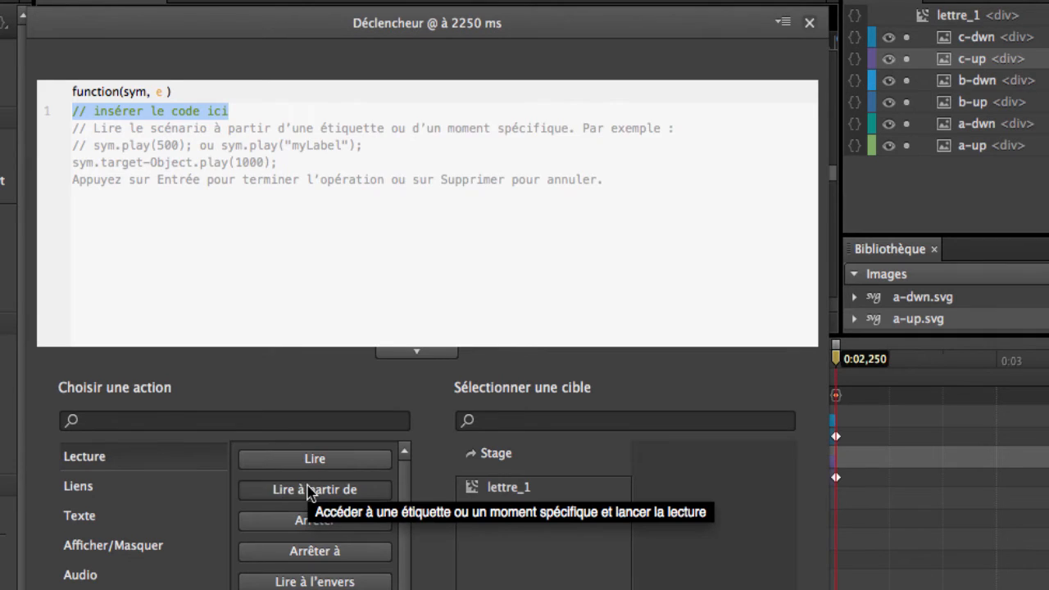
pyautogui.click(551, 492)
pyautogui.press('Return')
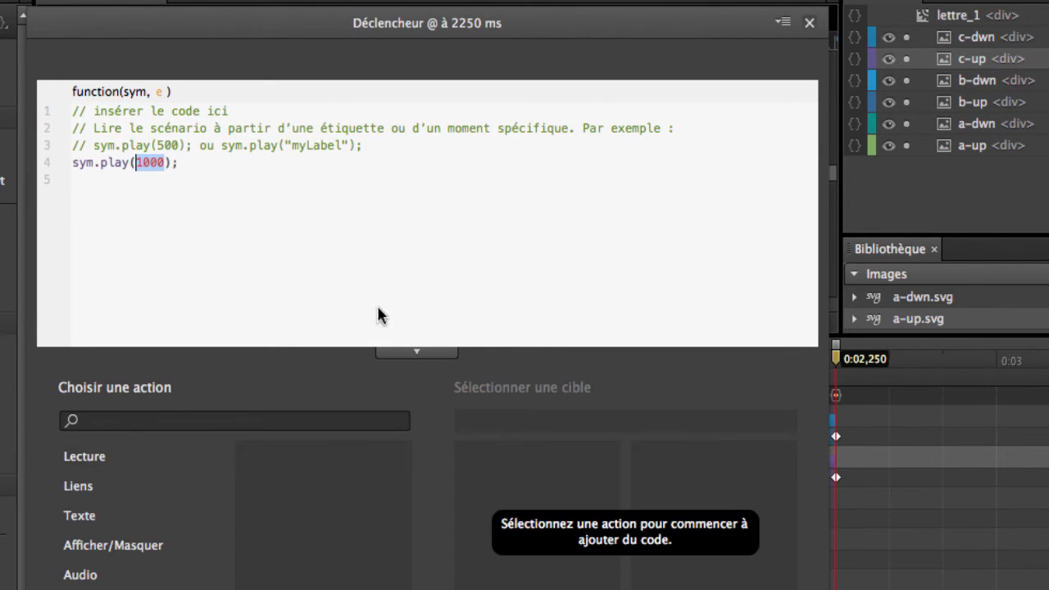
# - Replace the trigger's play argument 1000 with 'play' and close the code editor
pyautogui.press('Right')
pyautogui.press('BackSpace')
pyautogui.press('BackSpace')
pyautogui.press('BackSpace')
pyautogui.press('BackSpace')
pyautogui.write("'play'")
pyautogui.click(809, 23)
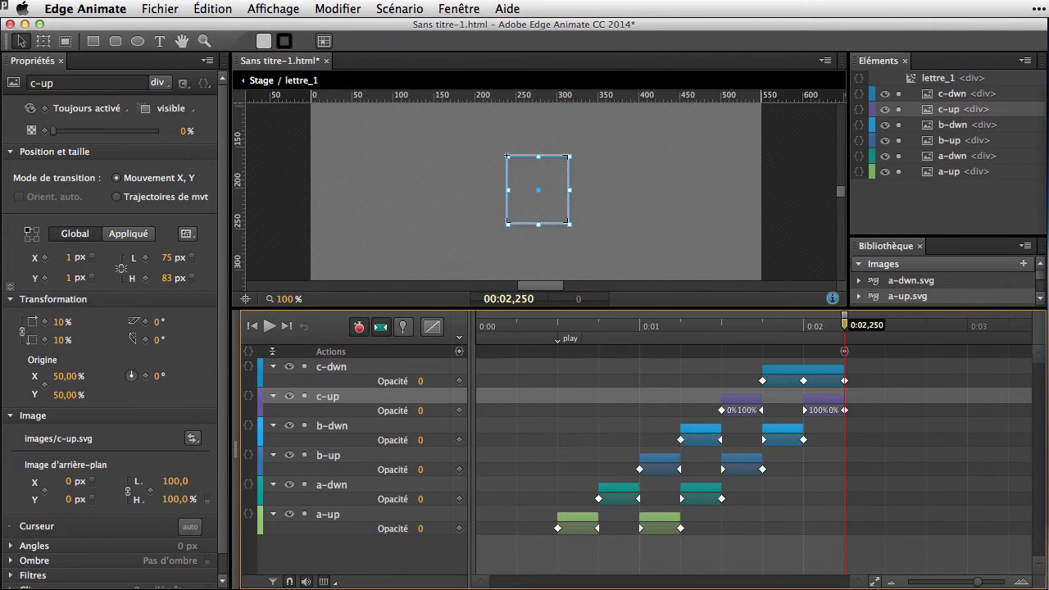
# - Return to the Stage and preview the looping letter animation in the browser
pyautogui.click(262, 81)
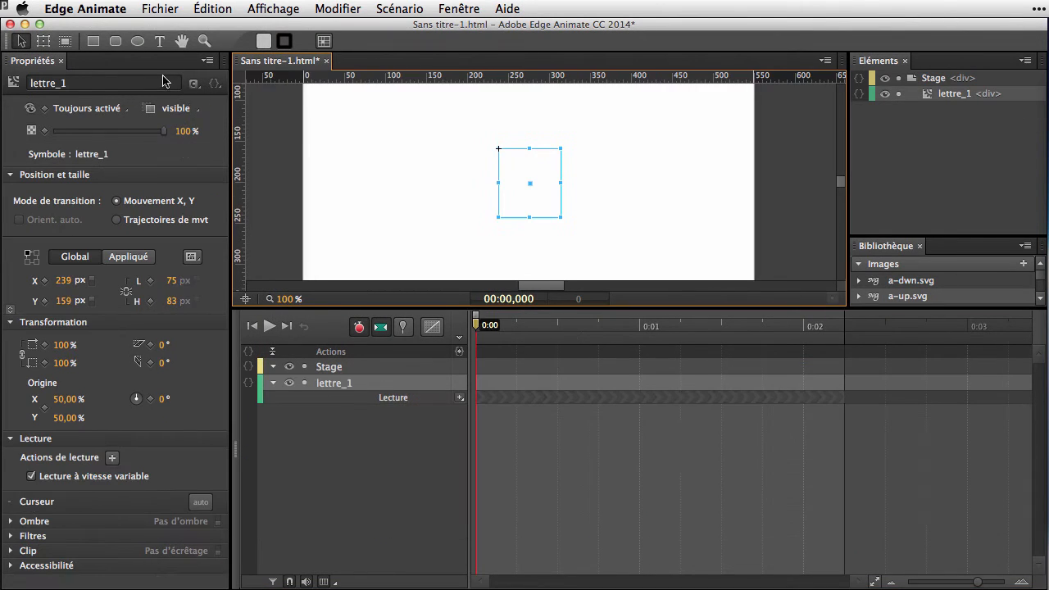
pyautogui.click(163, 8)
pyautogui.click(201, 251)
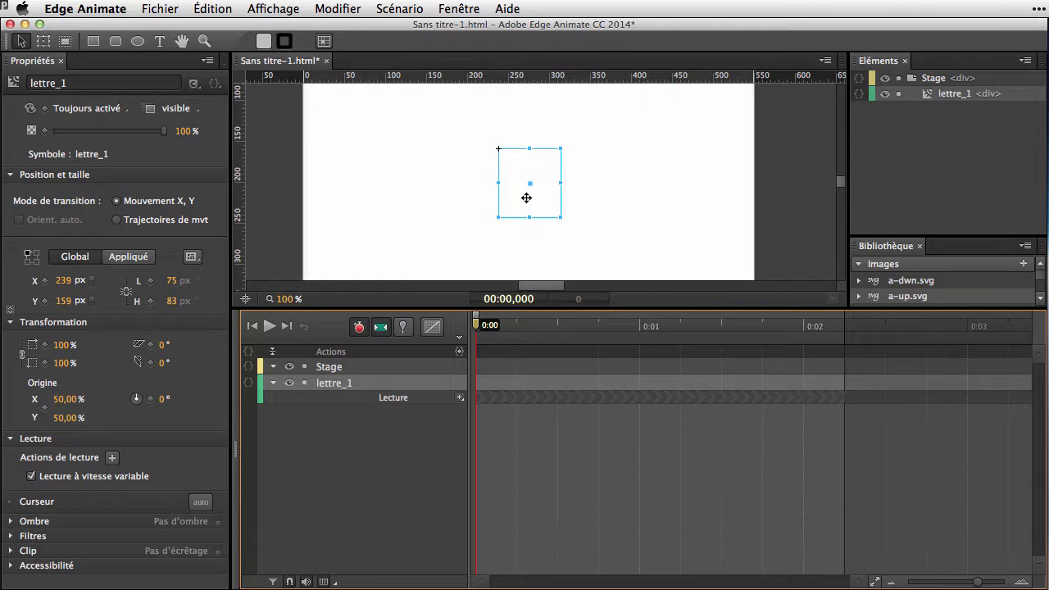
# - Open the lettre_1 symbol for editing and insert a timeline label named "a" at 0:01
pyautogui.click(536, 180)
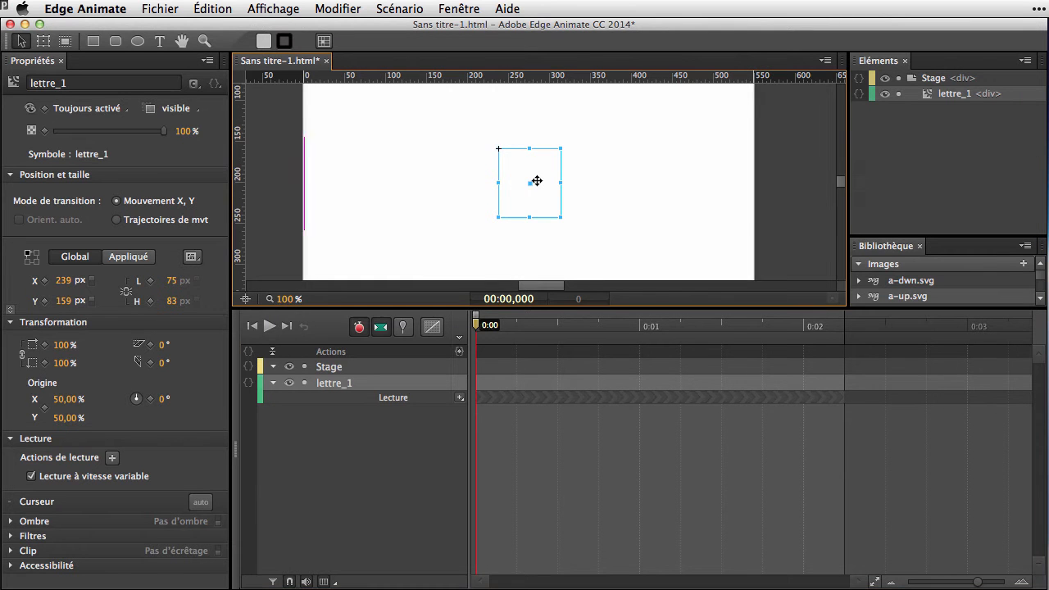
pyautogui.doubleClick(536, 181)
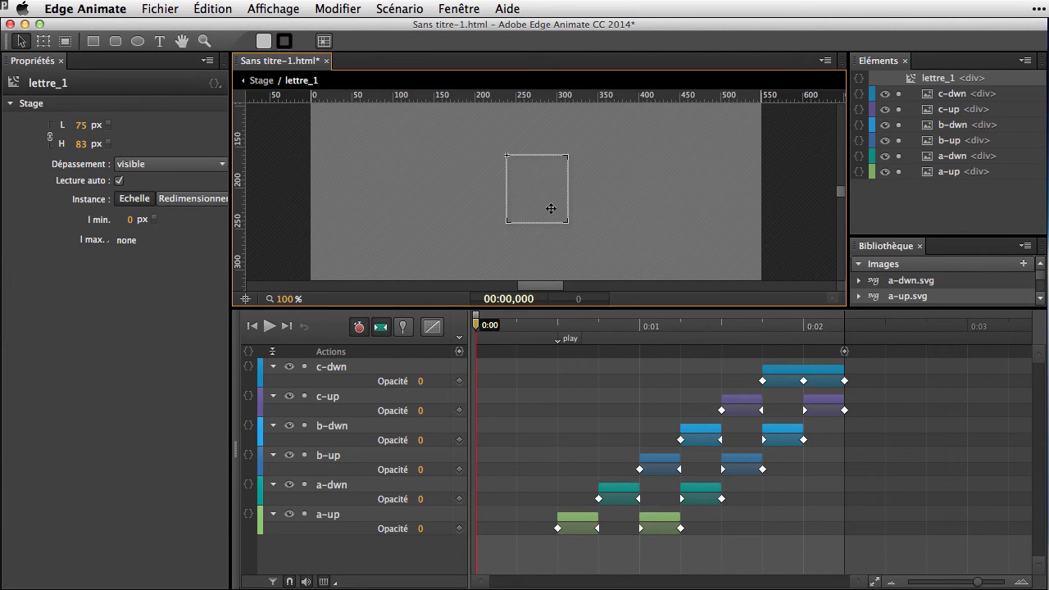
pyautogui.click(475, 327)
pyautogui.moveTo(475, 327); pyautogui.dragTo(639, 338)
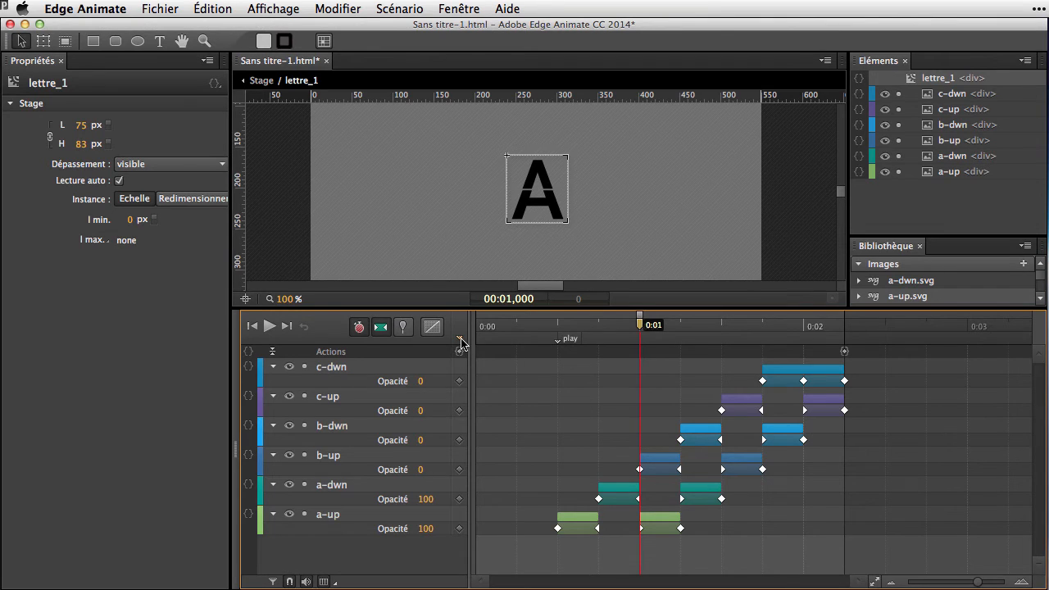
pyautogui.press('super+l')
pyautogui.write('a')
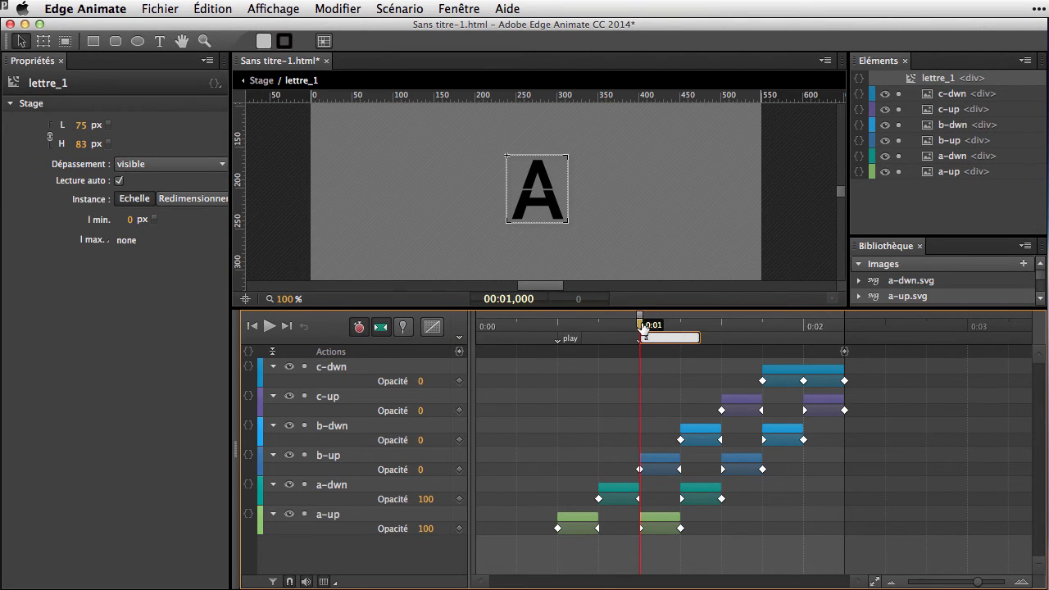
# - Insert timeline labels named "b" at 0:01,500 and "c" at 0:02
pyautogui.moveTo(644, 328); pyautogui.dragTo(720, 327)
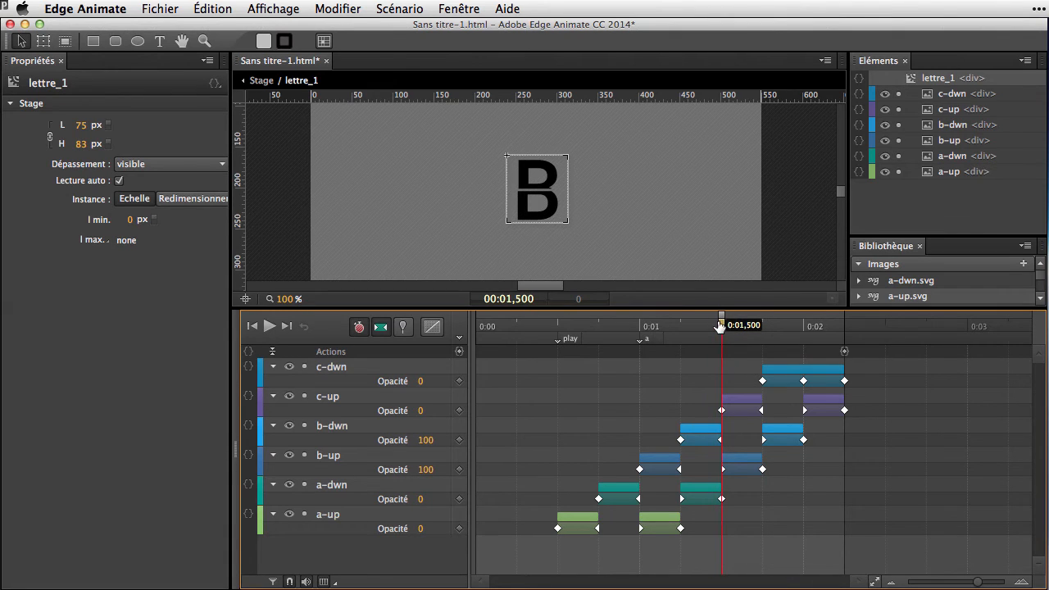
pyautogui.click(459, 337)
pyautogui.write('b')
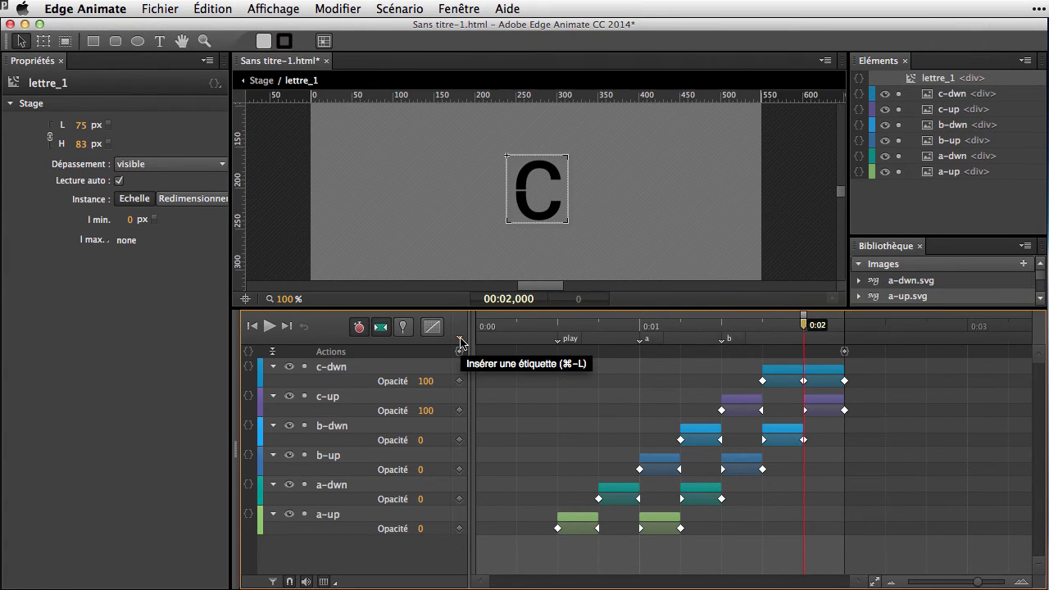
pyautogui.click(461, 339)
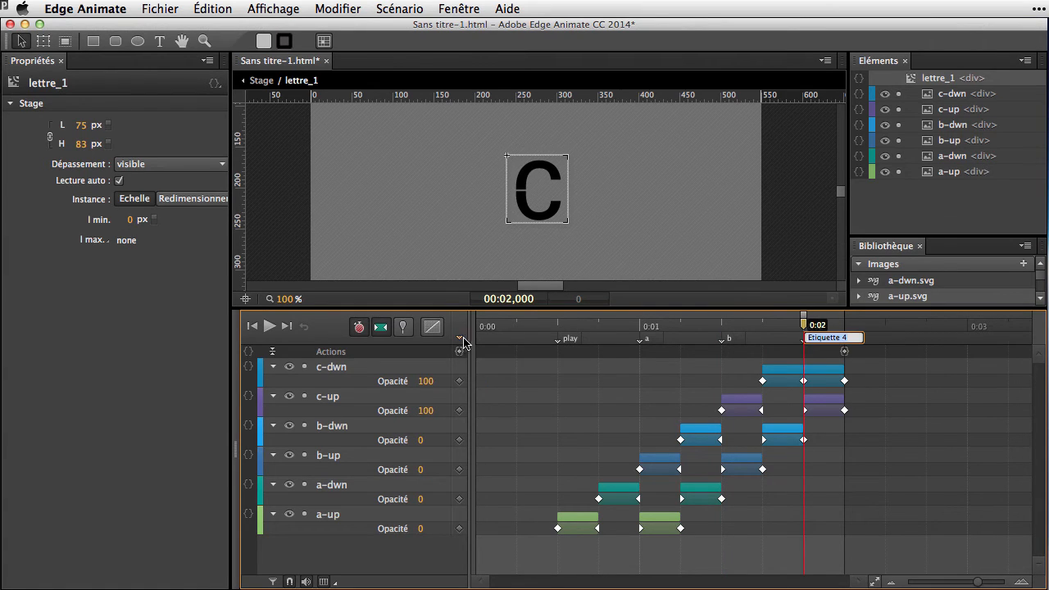
pyautogui.write('c')
# - Add the text "stop à B" on the Stage to the right of lettre_1 and rename the element stopB
pyautogui.click(255, 83)
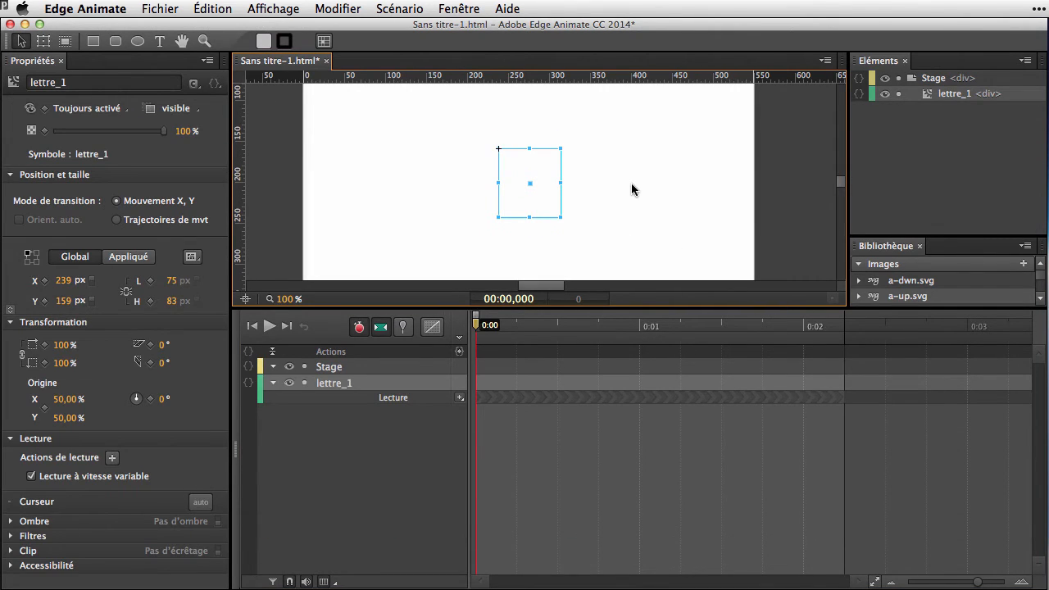
pyautogui.click(160, 41)
pyautogui.moveTo(628, 143); pyautogui.dragTo(748, 182)
pyautogui.write('stop')
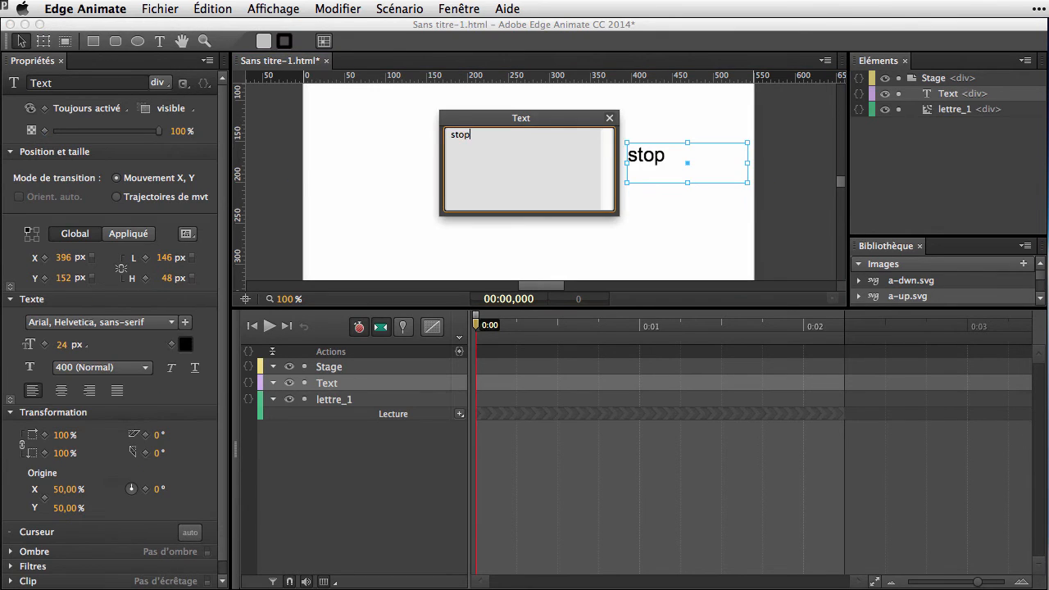
pyautogui.write(' à B')
pyautogui.click(809, 148)
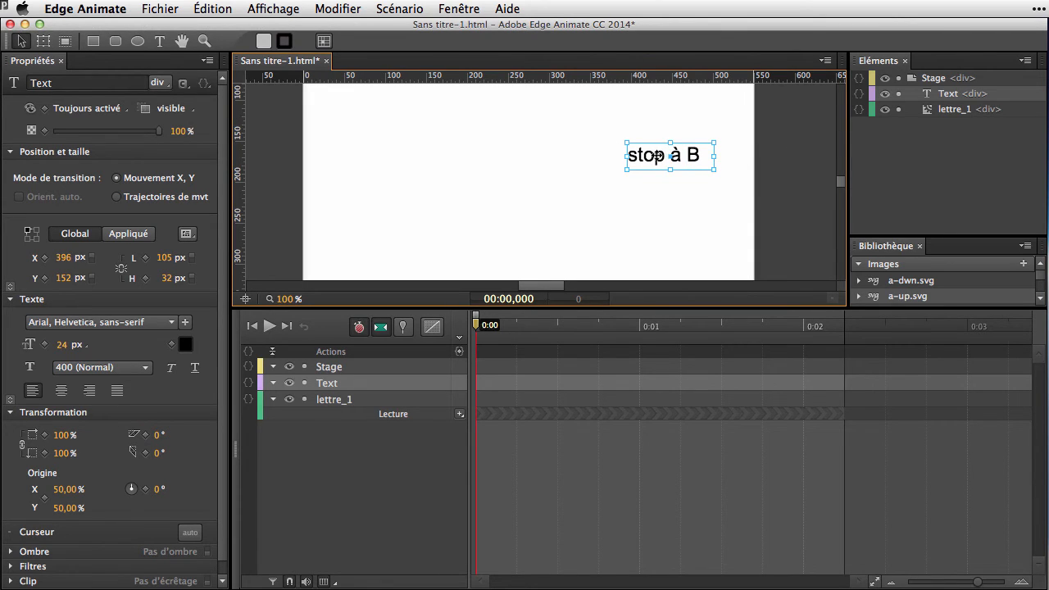
pyautogui.doubleClick(949, 94)
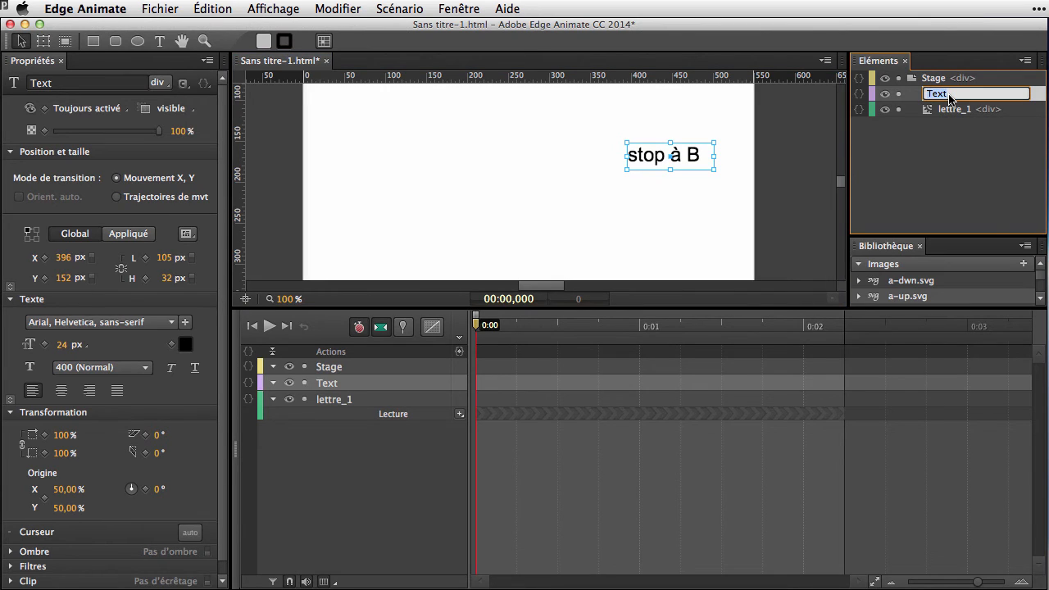
pyautogui.write('stopB')
# - Give stopB a click event with the Arrêter à action on lettre_1, stopping at label 'b'
pyautogui.click(860, 95)
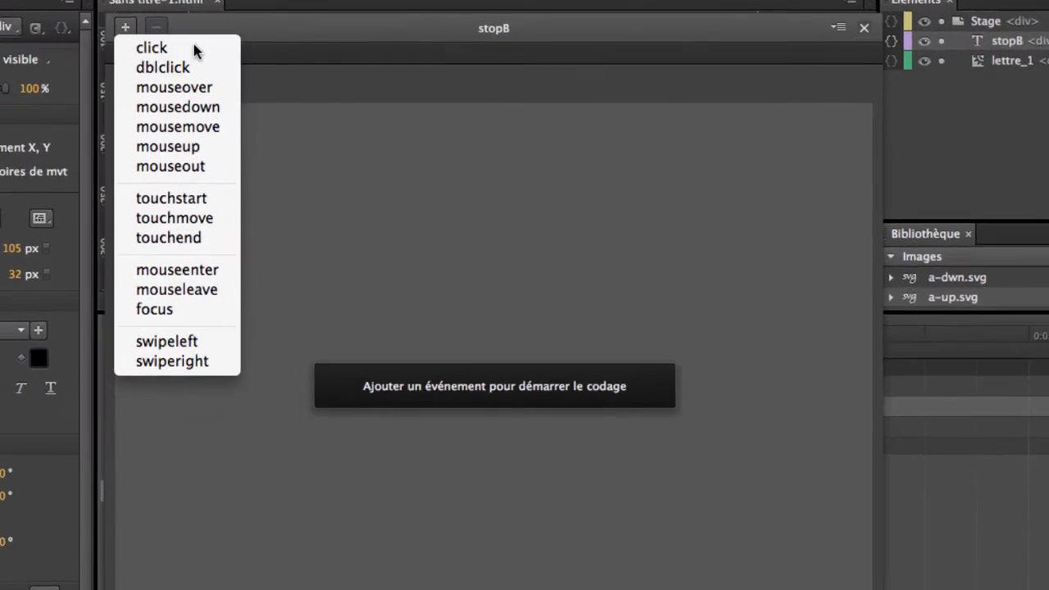
pyautogui.click(308, 99)
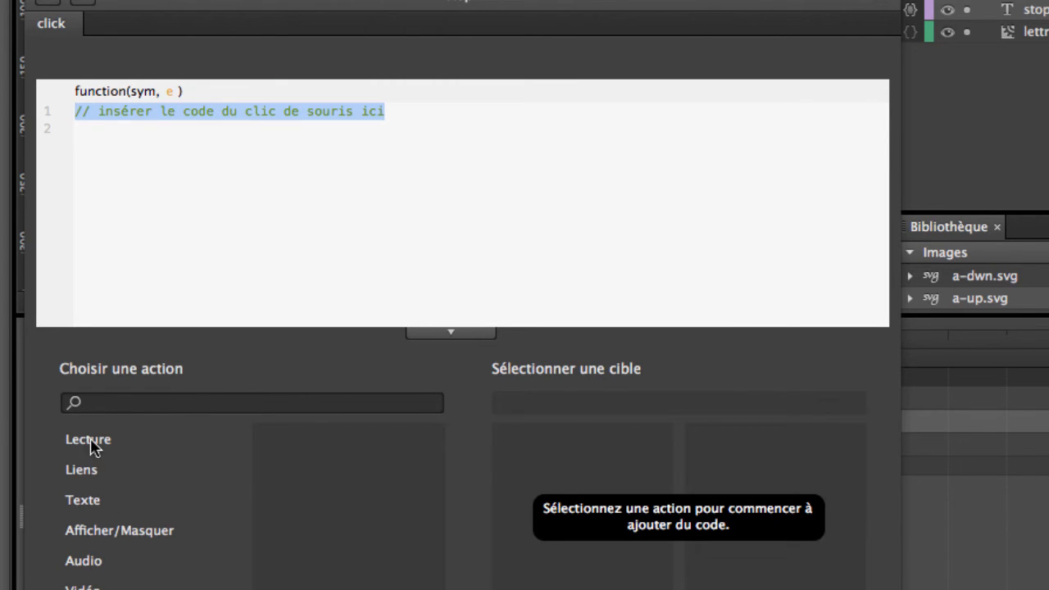
pyautogui.click(90, 441)
pyautogui.click(332, 537)
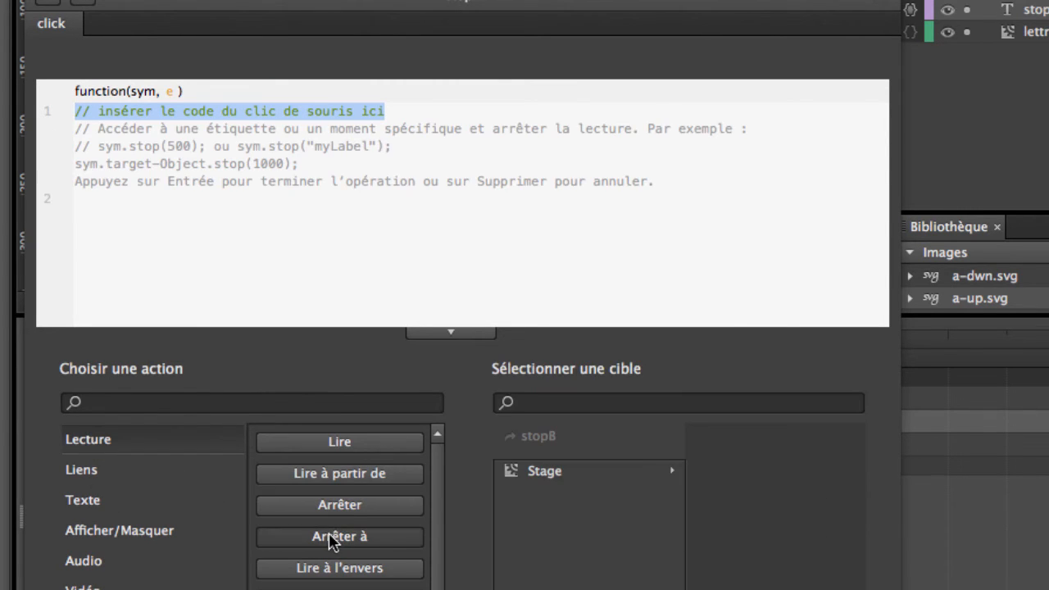
pyautogui.click(534, 480)
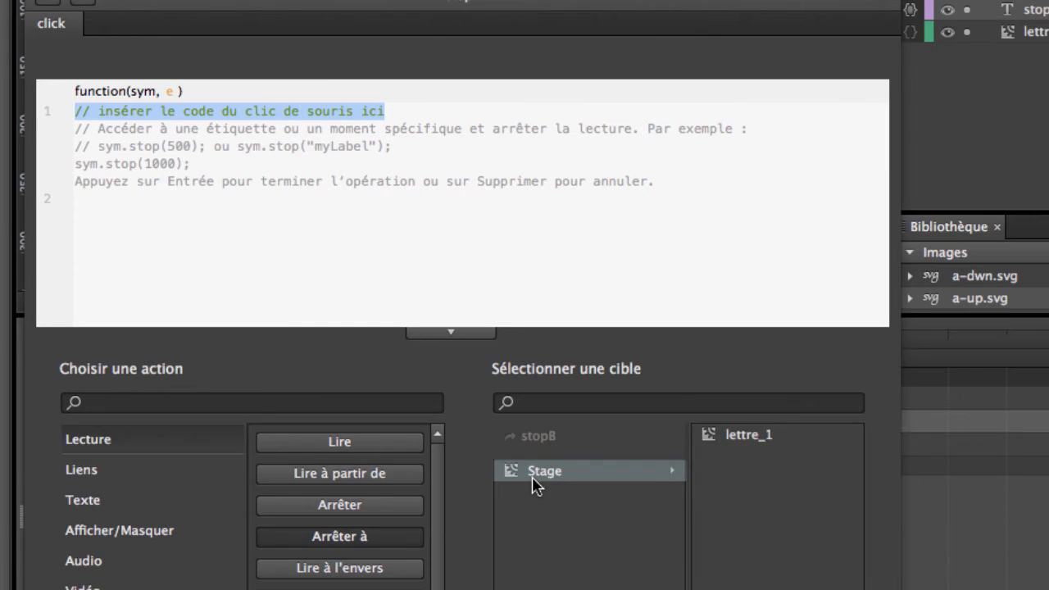
pyautogui.click(768, 436)
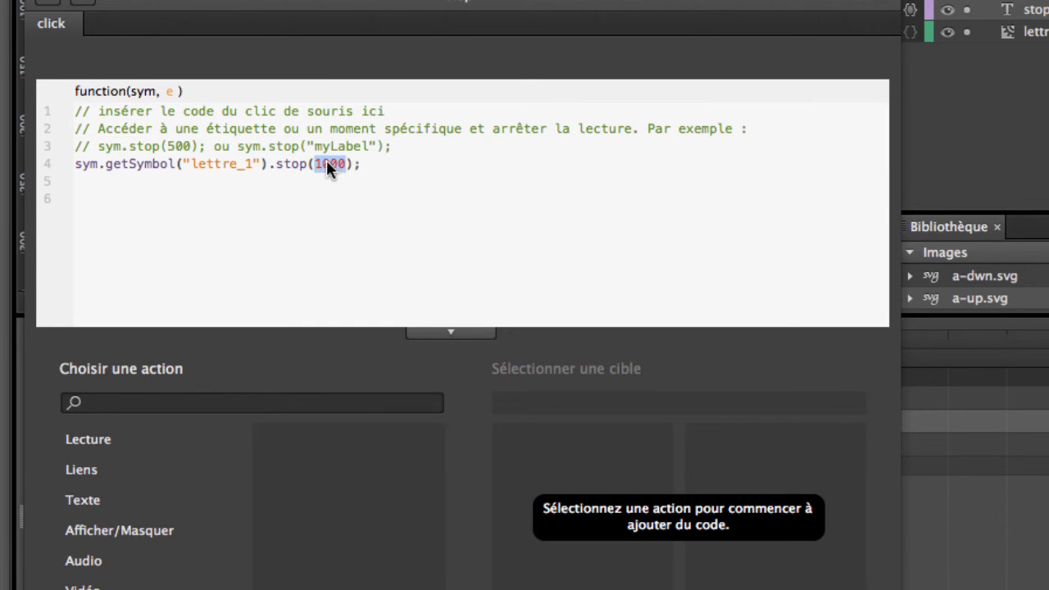
pyautogui.write("'")
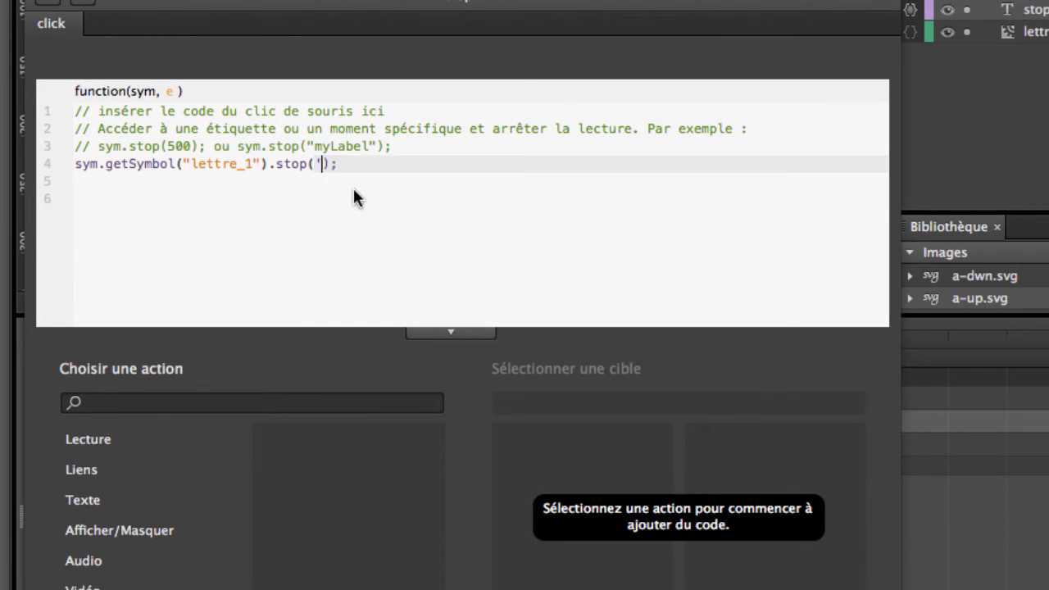
pyautogui.write("b'")
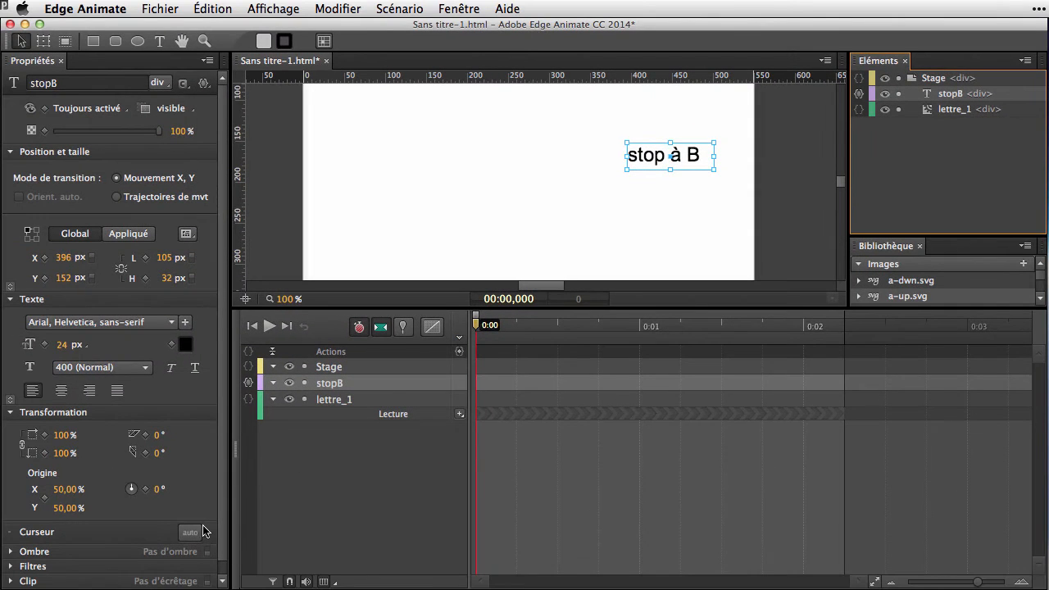
# - Set stopB's cursor to pointer and preview the composition in the browser
pyautogui.click(186, 532)
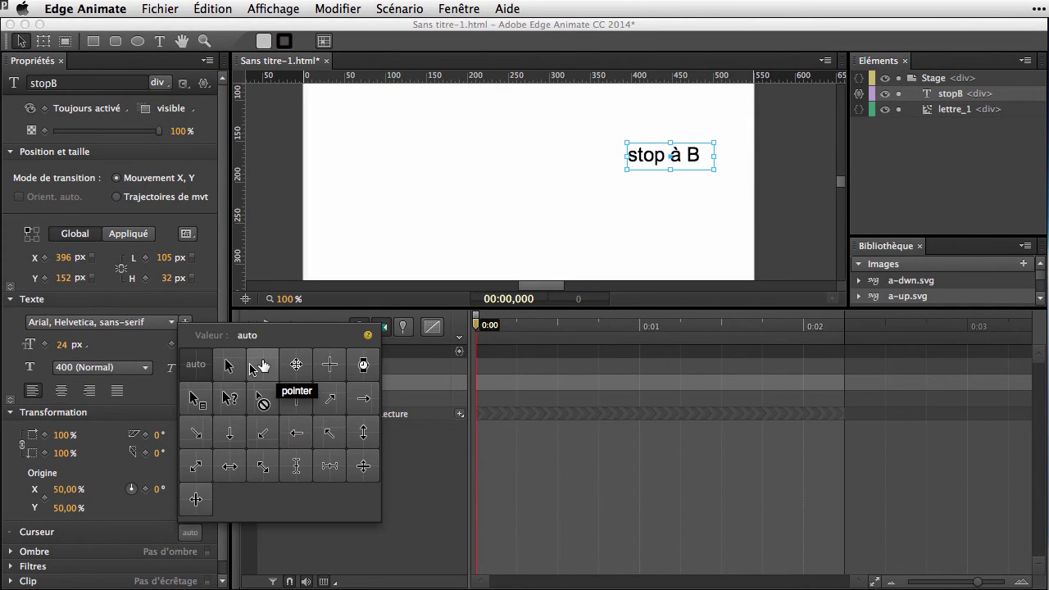
pyautogui.click(264, 367)
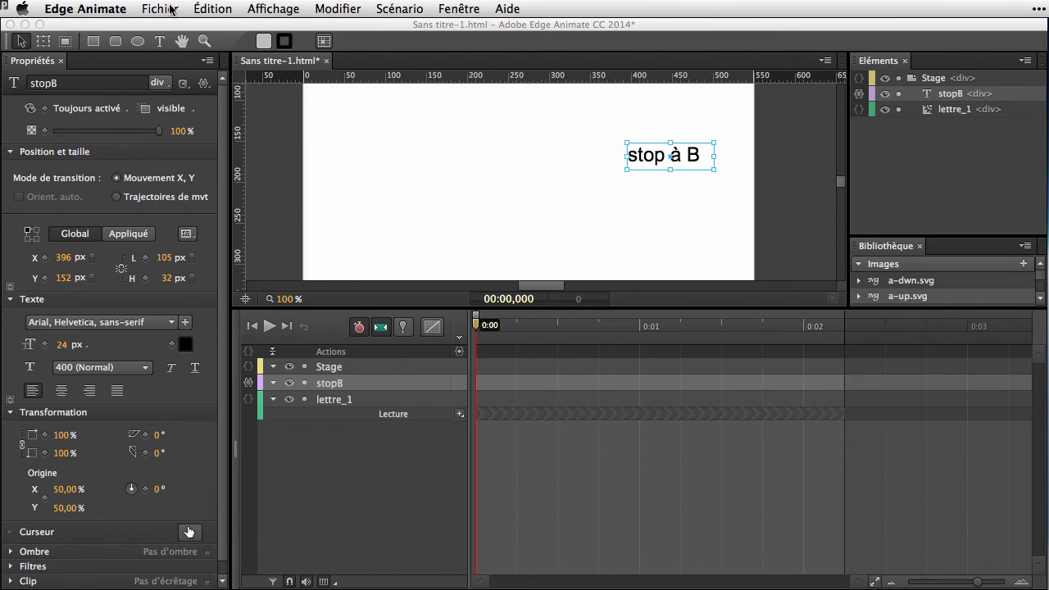
pyautogui.click(171, 9)
pyautogui.click(215, 254)
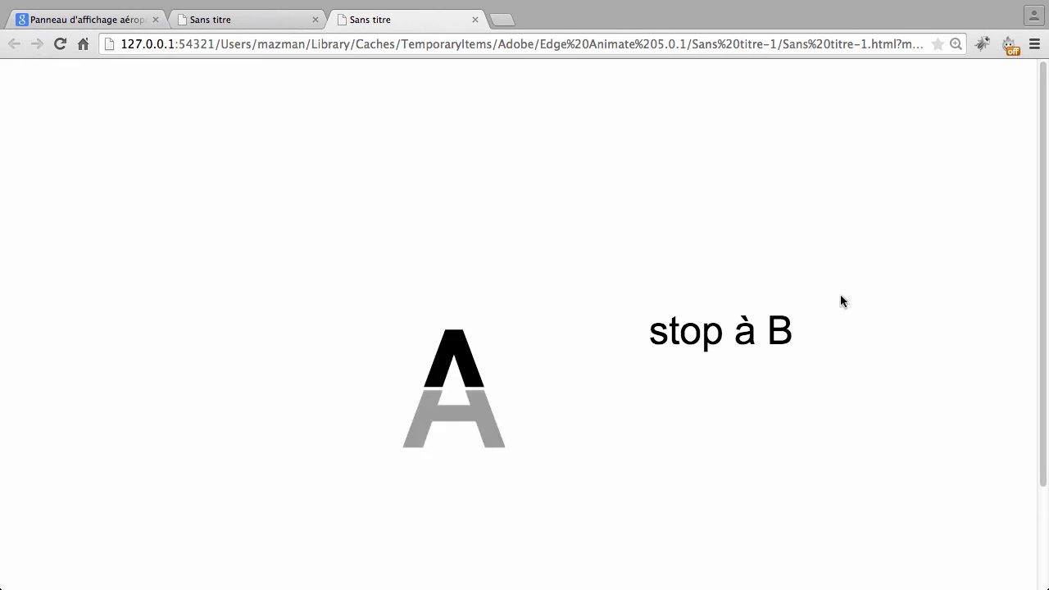
# - Test the "stop à B" text in the browser preview and return to Edge Animate
pyautogui.click(705, 341)
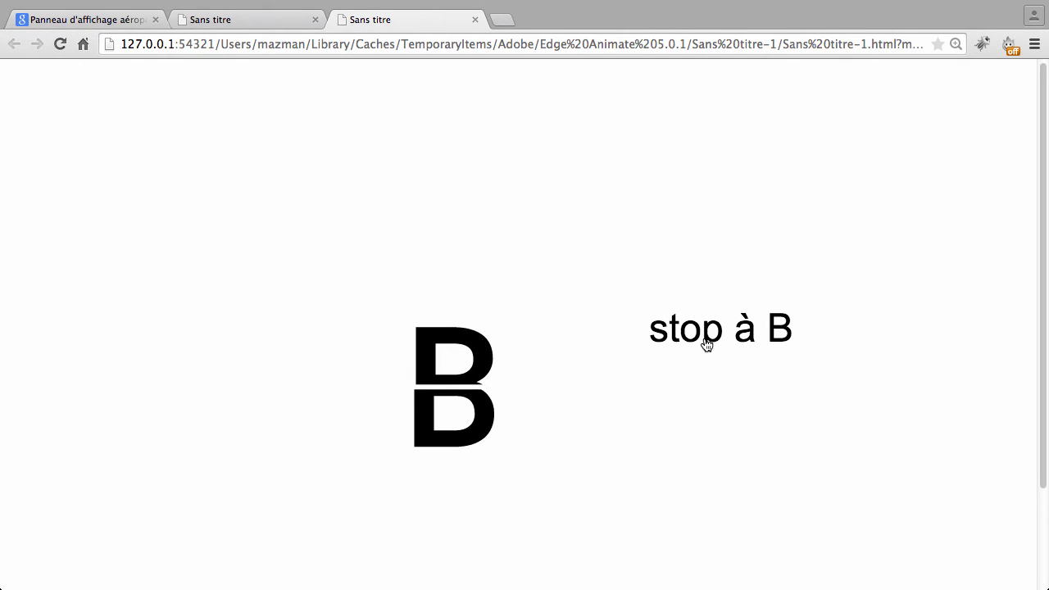
pyautogui.press('super+Tab')
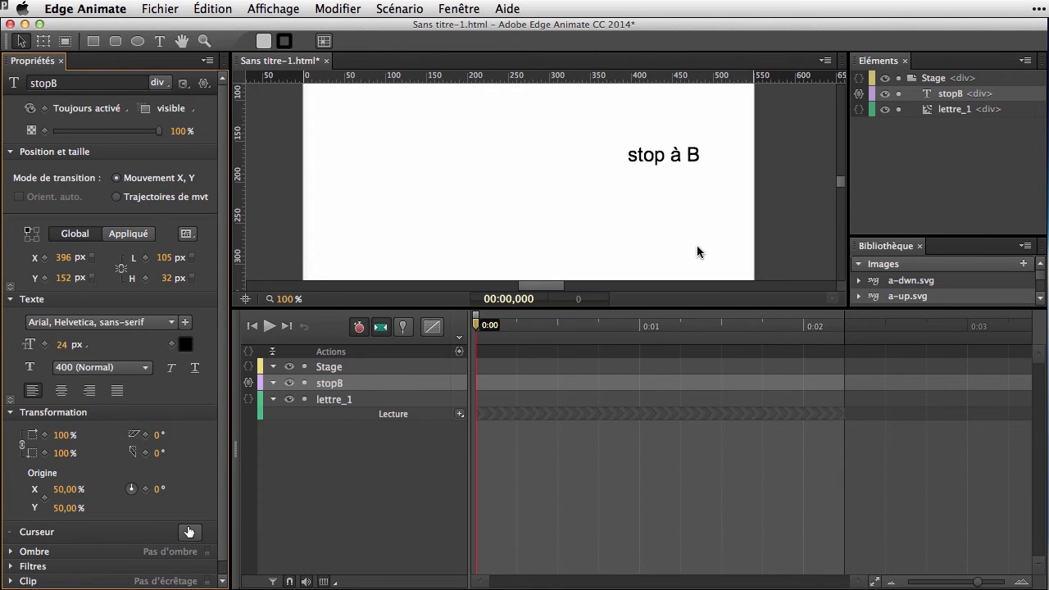
# - Duplicate the lettre_1 symbol in the library and place lettre_2 on the Stage to the right of lettre_1, moved to X 84 px, Y 158 px
pyautogui.click(340, 402)
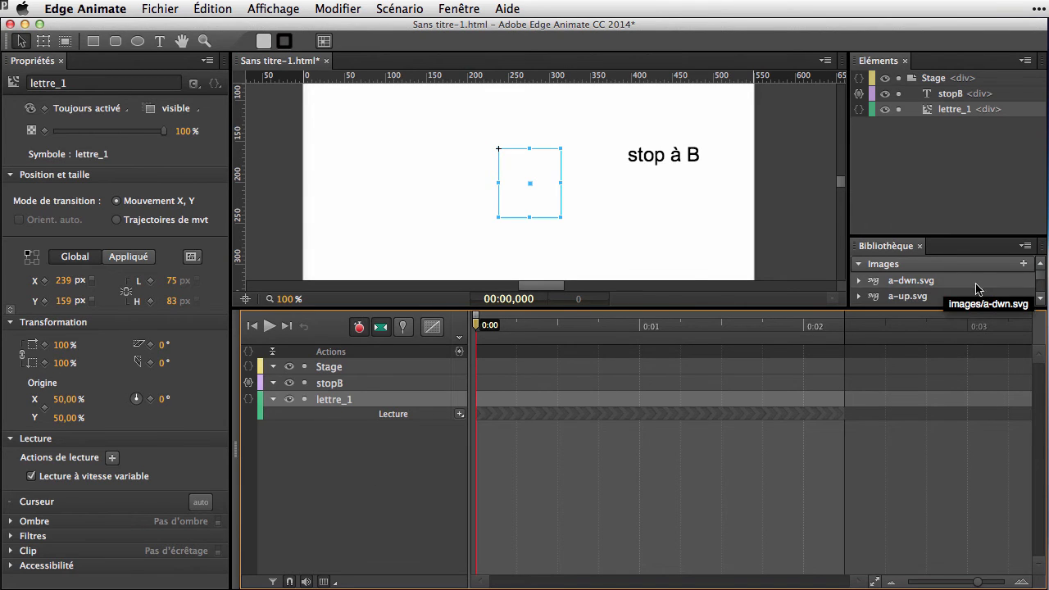
pyautogui.scroll(-1, 973, 285)
pyautogui.scroll(-4, 973, 285)
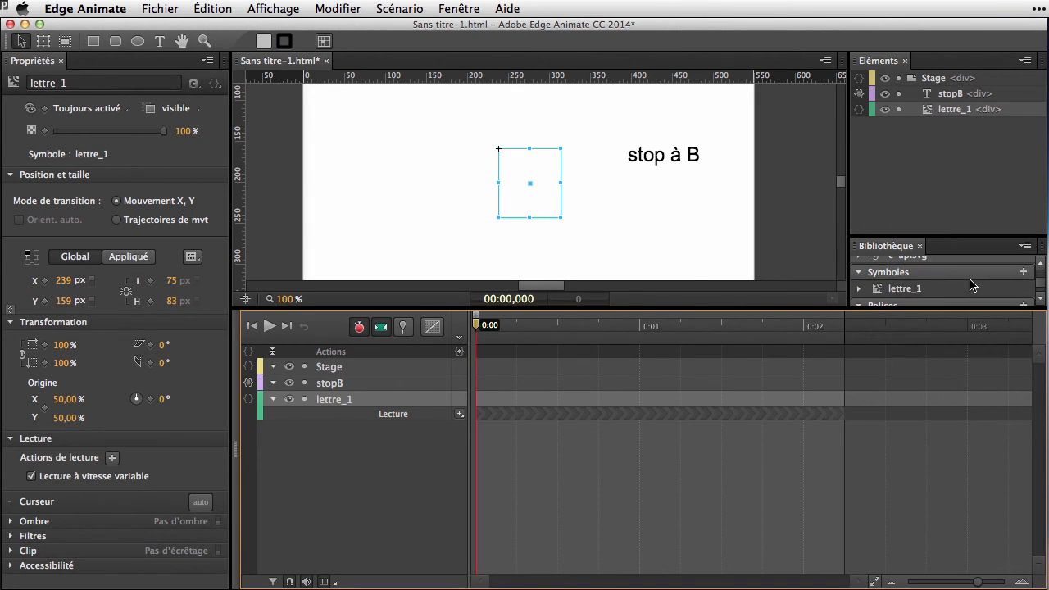
pyautogui.click(893, 290)
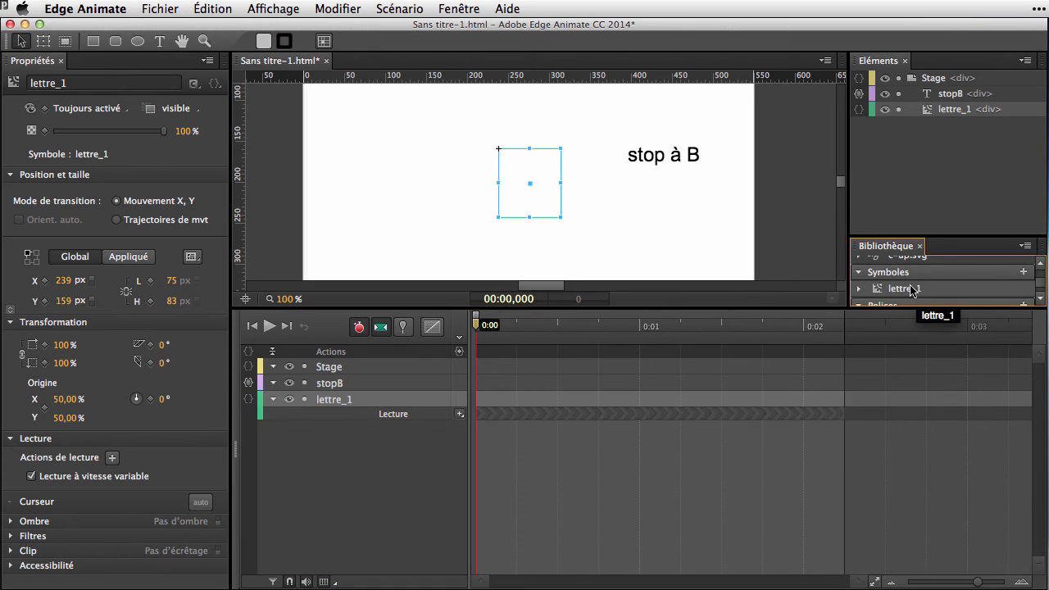
pyautogui.rightClick(906, 293)
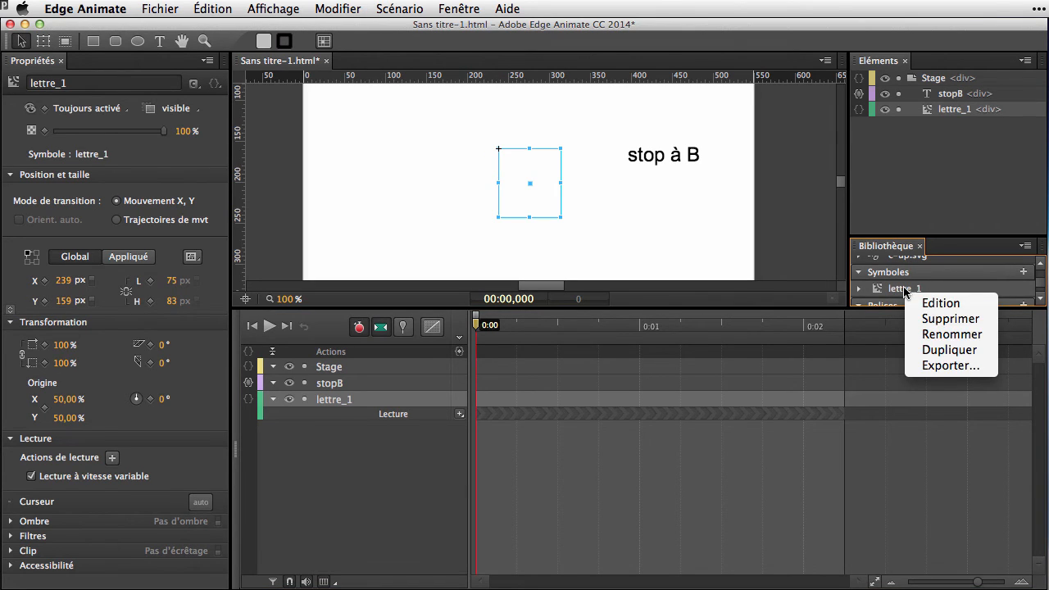
pyautogui.click(935, 352)
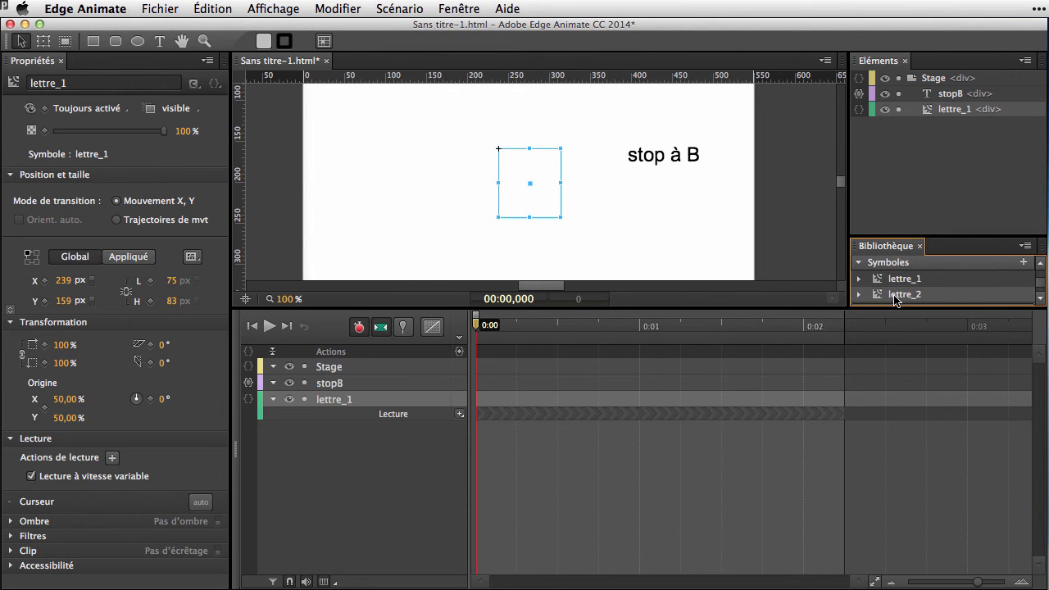
pyautogui.moveTo(895, 301); pyautogui.dragTo(503, 185)
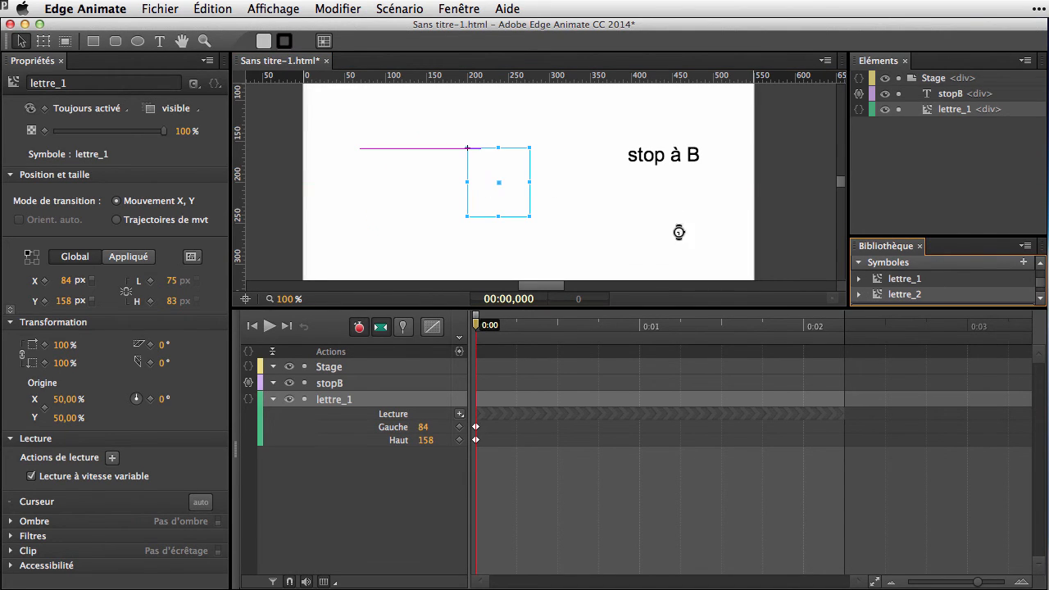
# - Change stopB's click code so that lettre_1 stops at label 'a'
pyautogui.click(671, 156)
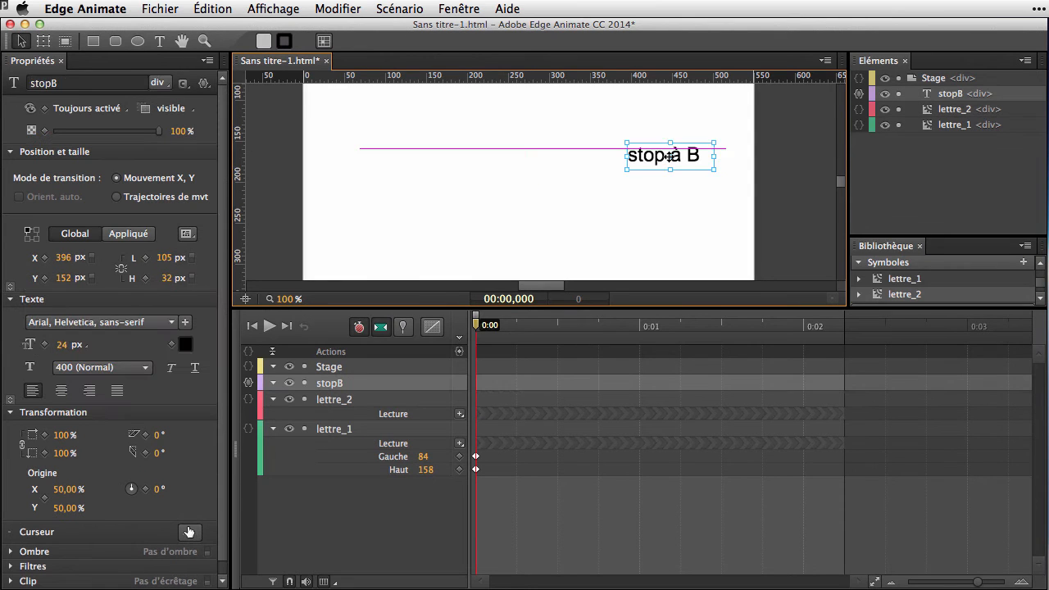
pyautogui.click(859, 94)
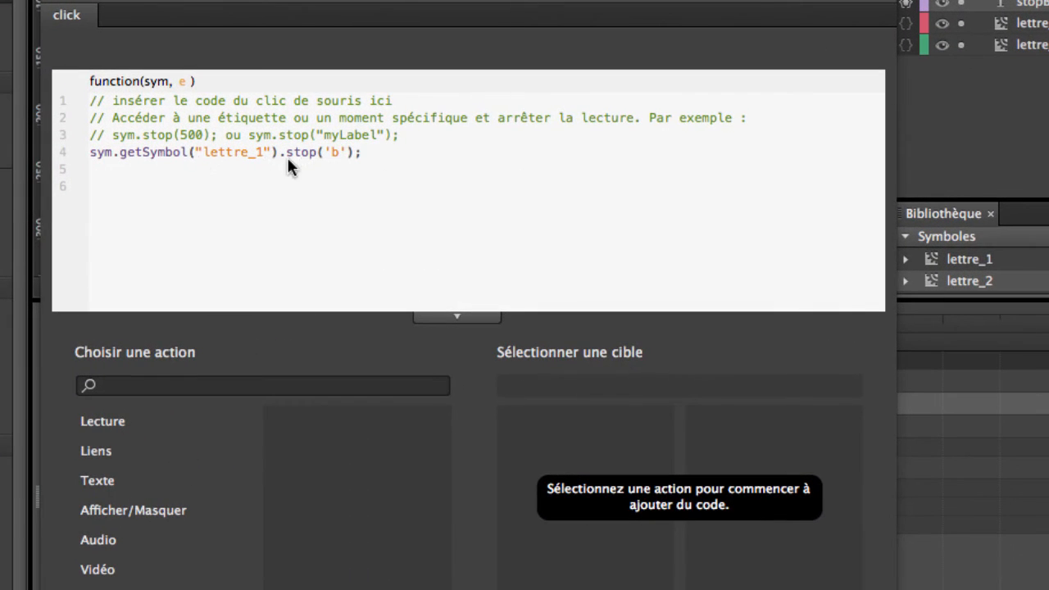
pyautogui.doubleClick(336, 152)
pyautogui.write('a')
# - Add a matching stop line for lettre_2, change the Stage text to "stop à AB" and test it in the browser
pyautogui.moveTo(362, 153); pyautogui.dragTo(89, 154)
pyautogui.press('super+c')
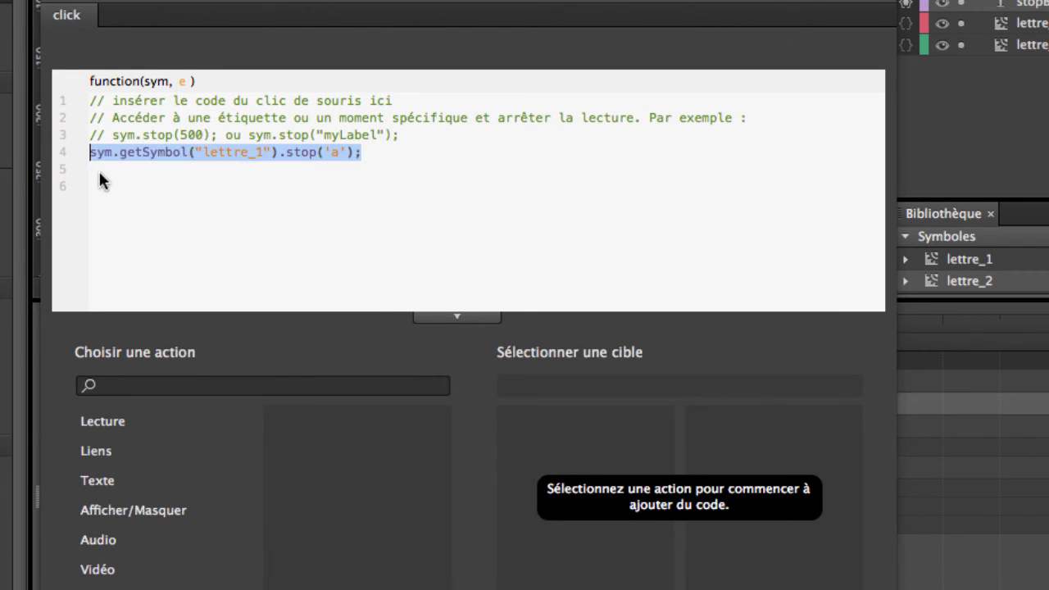
pyautogui.click(386, 153)
pyautogui.press('Return')
pyautogui.press('super+v')
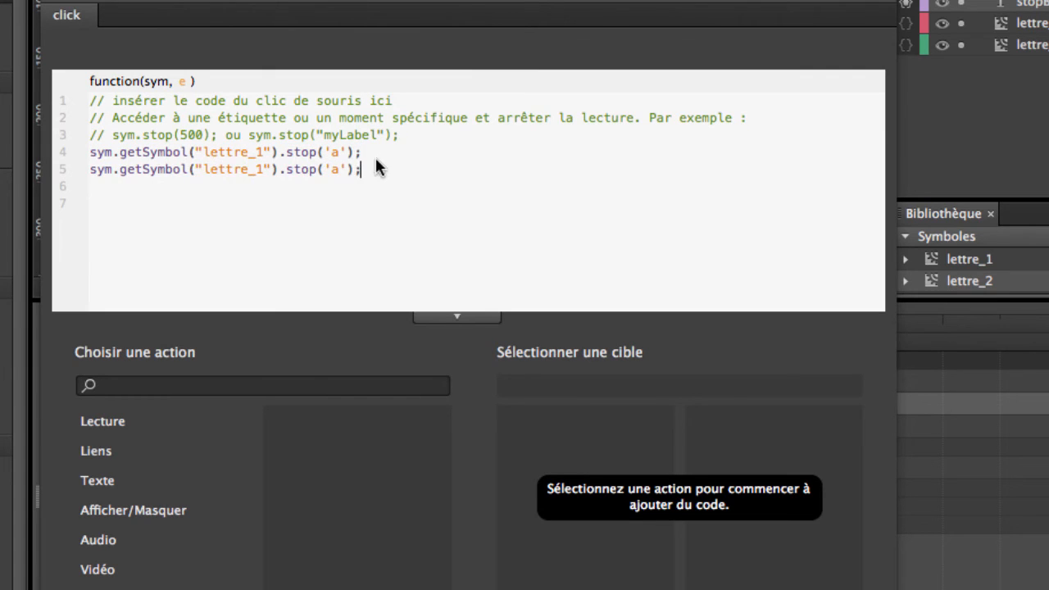
pyautogui.click(255, 169)
pyautogui.write('2')
pyautogui.click(345, 169)
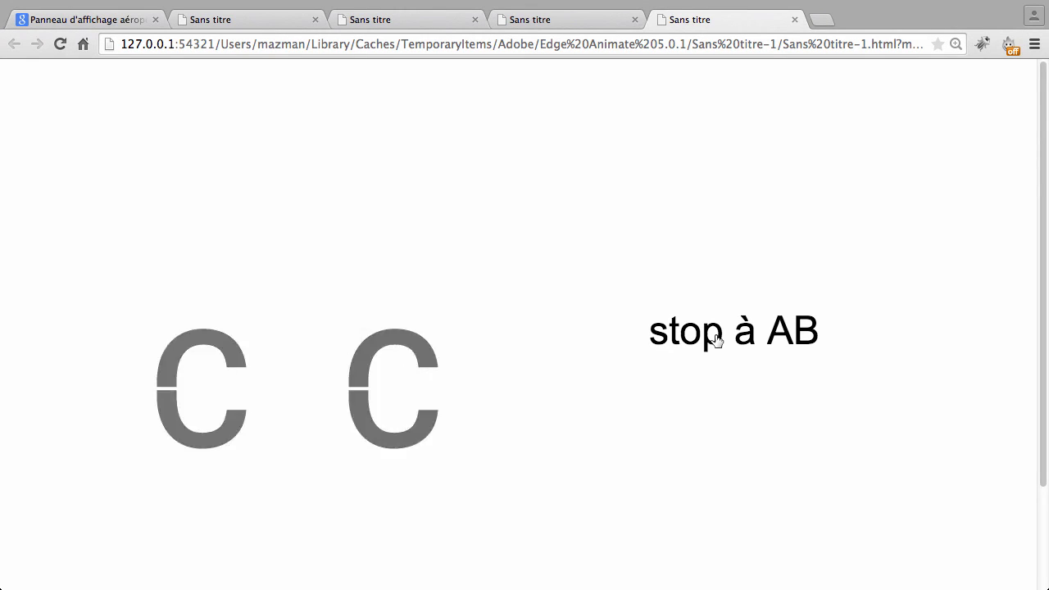
pyautogui.click(716, 340)
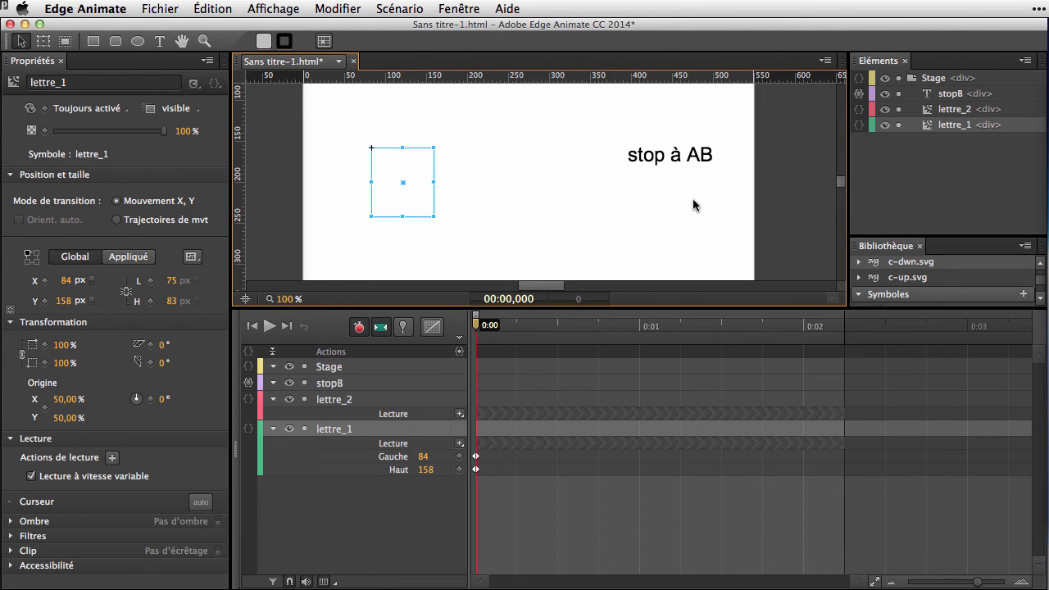
# - Add a 0 ms trigger in lettre_1 with var aleatoire = Math.floor(Math.random()*2000); sym.play(aleatoire); and return to the Stage
pyautogui.doubleClick(386, 194)
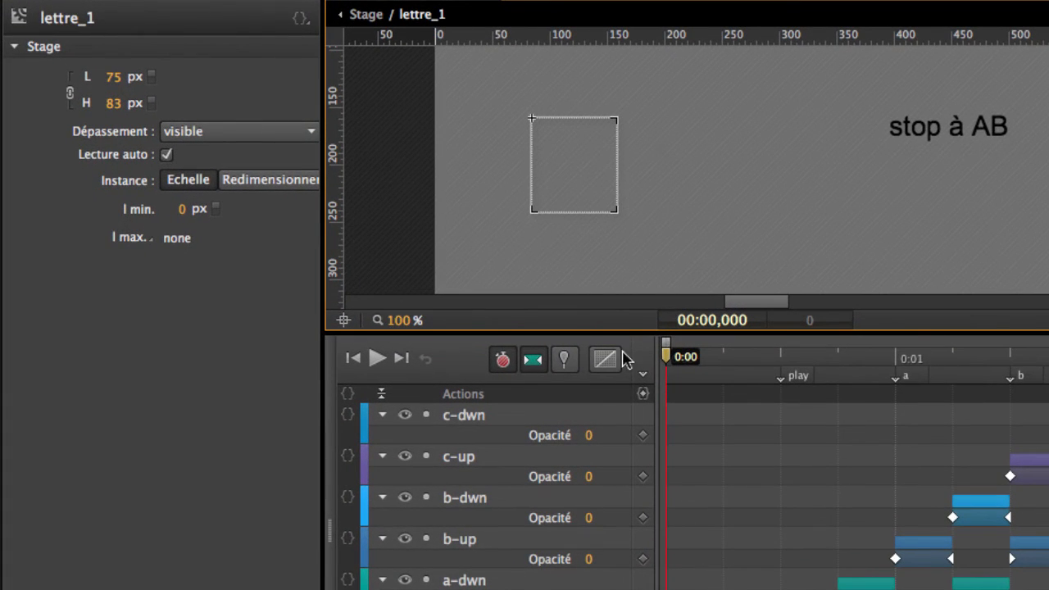
pyautogui.click(645, 396)
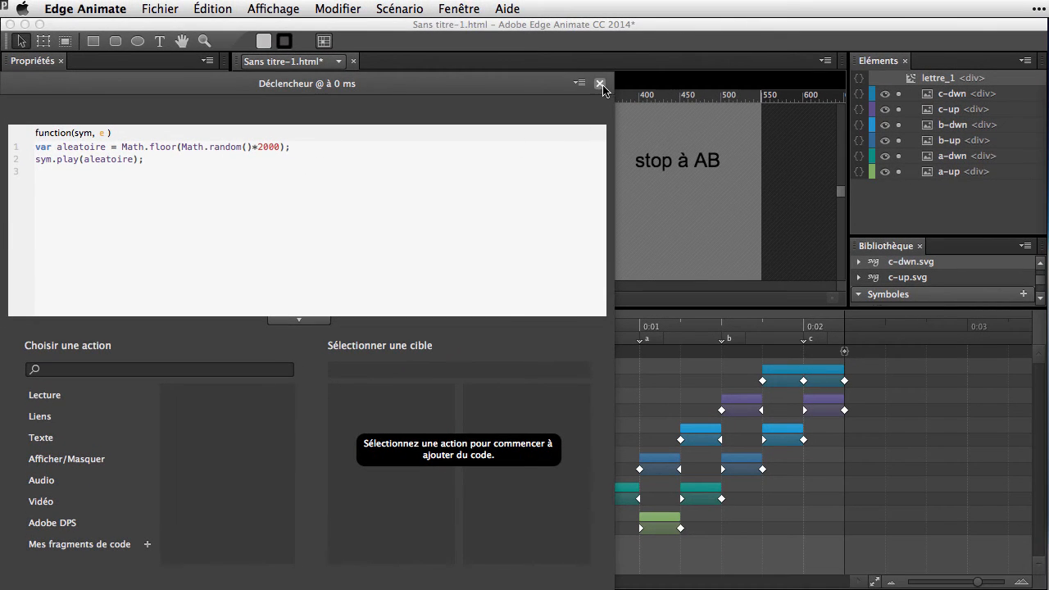
pyautogui.click(676, 61)
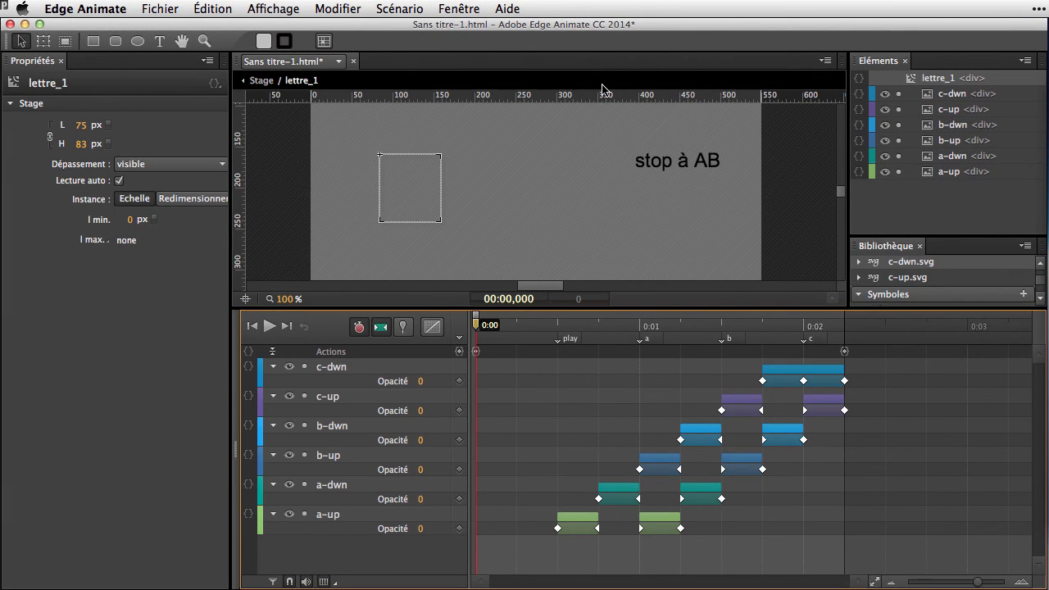
pyautogui.click(262, 80)
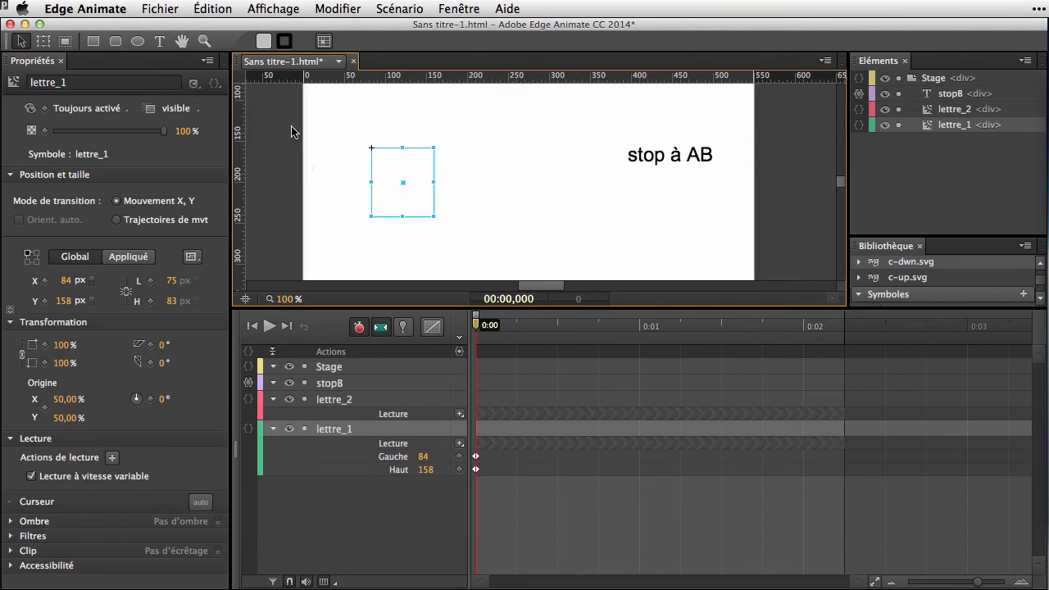
# - Add a 0 ms trigger in lettre_2 with var aleatoire = Math.floor(Math.random()*2000); sym.play(aleatoire); and preview the composition in the browser
pyautogui.doubleClick(485, 187)
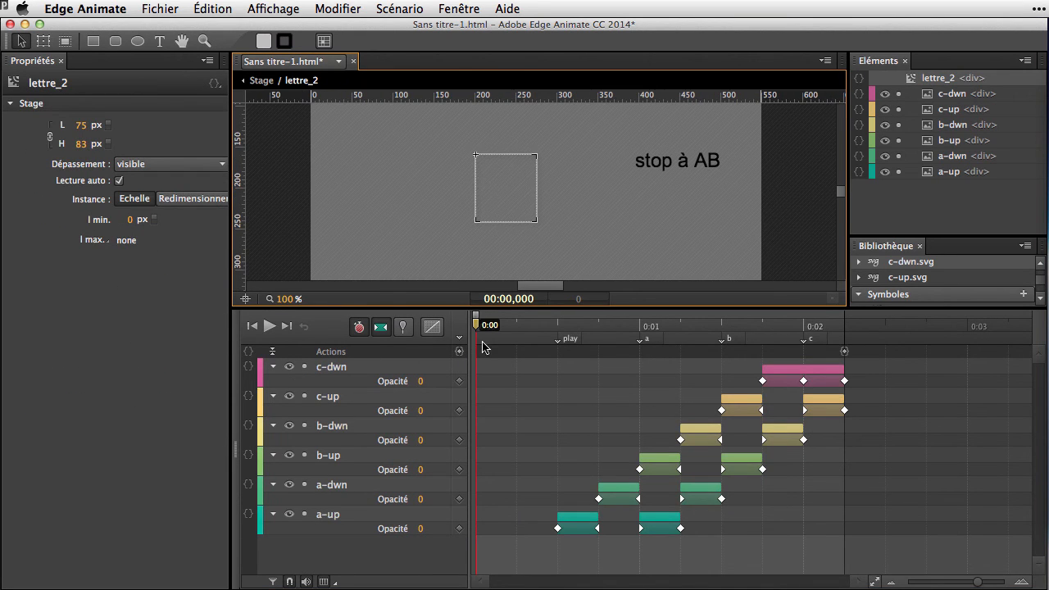
pyautogui.click(459, 351)
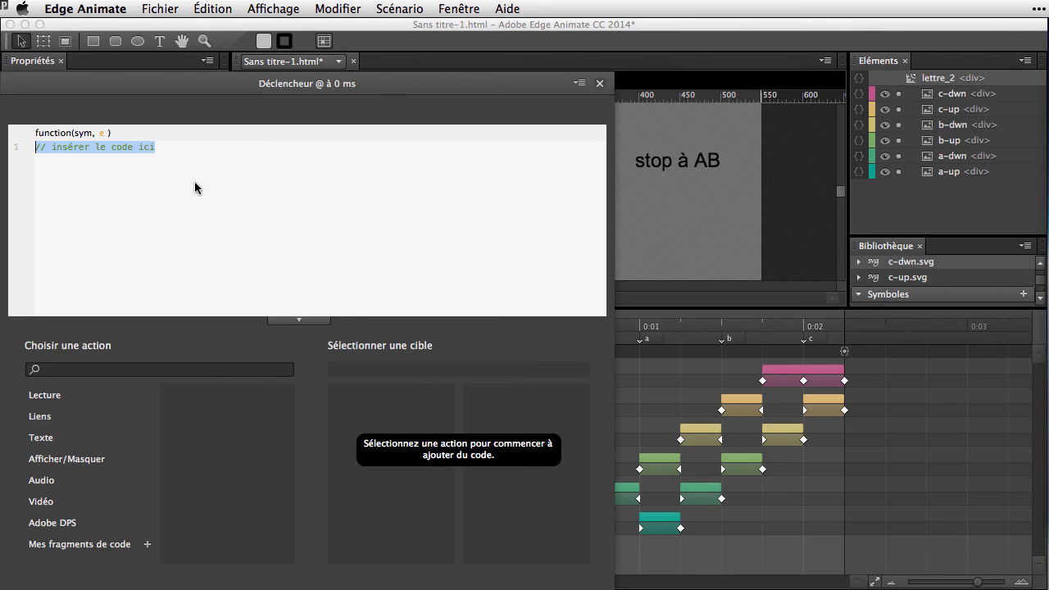
pyautogui.write('var aleatoire = Math.floor(Math.random()*2000); sym.play(aleatoire);')
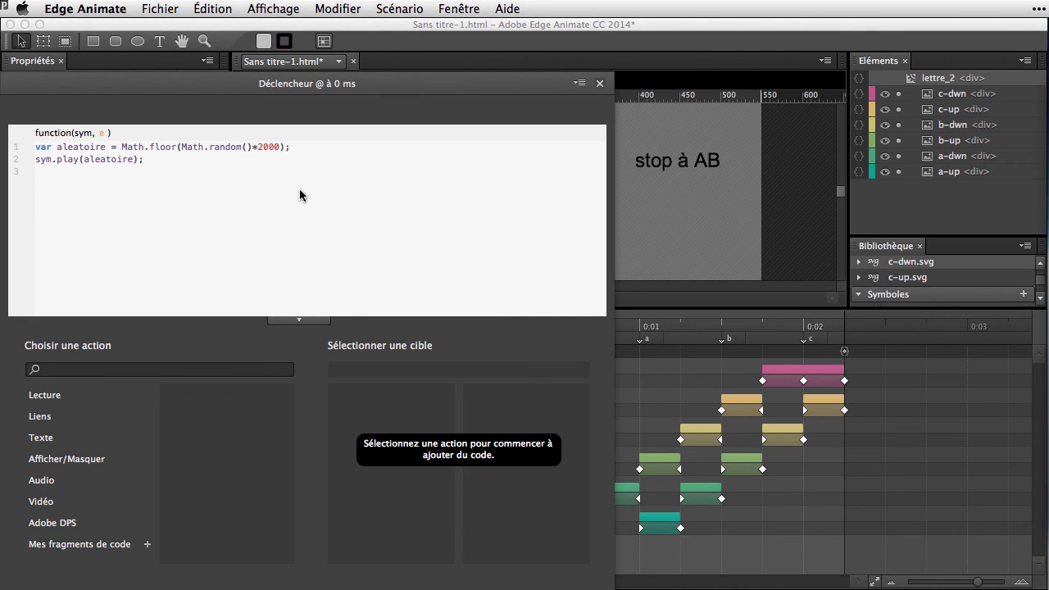
pyautogui.press('BackSpace')
pyautogui.write('1')
pyautogui.click(602, 83)
pyautogui.press('super+Return')
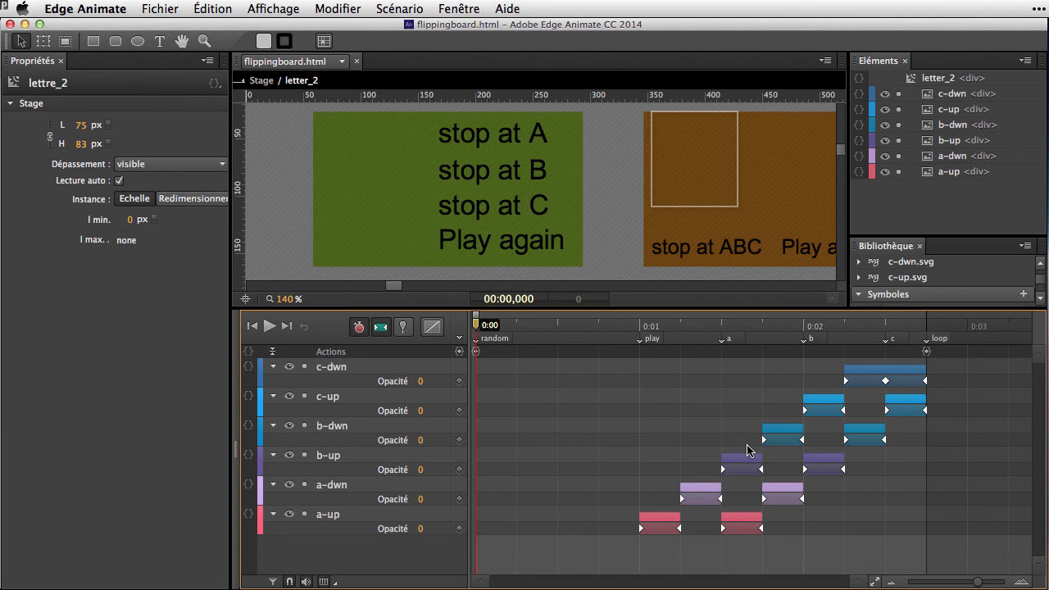
# - Return to the Stage of flippingboard.html and examine letter_1 in the green block and letter_2, letter_3 and letter_4 in the orange block
pyautogui.click(260, 80)
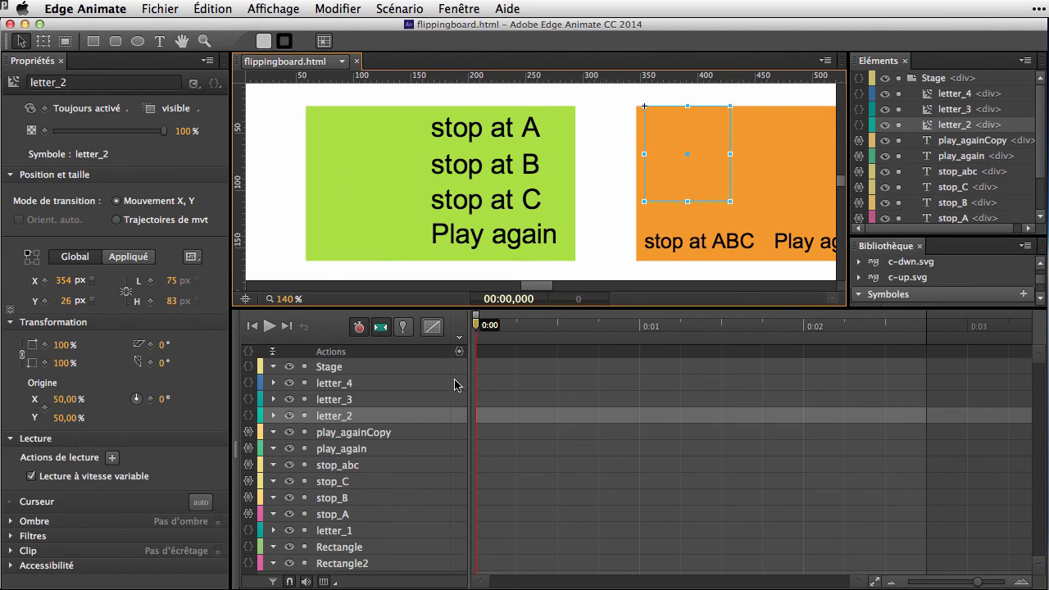
pyautogui.click(368, 170)
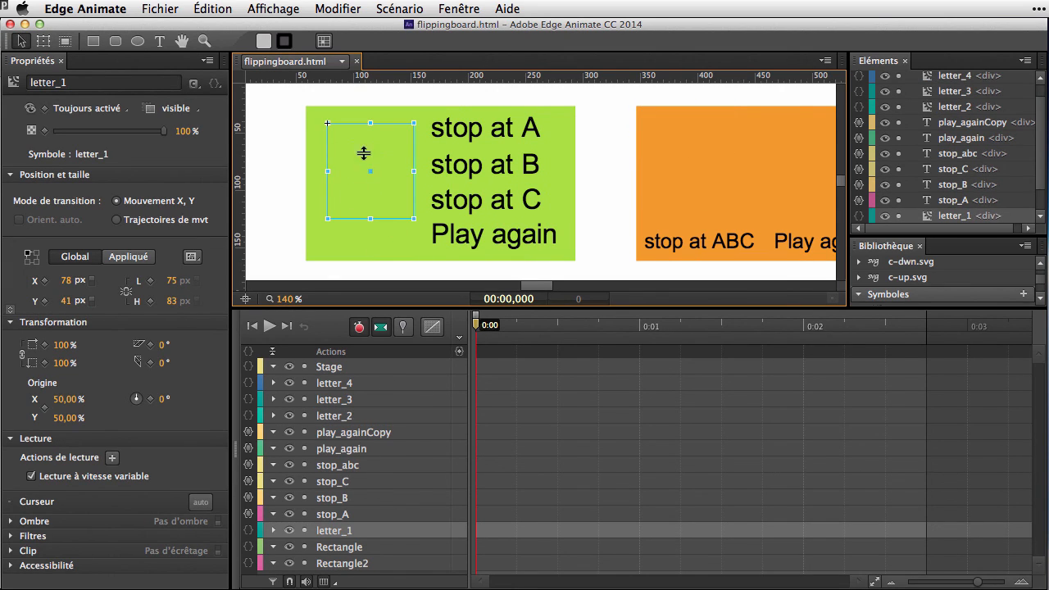
pyautogui.click(673, 175)
pyautogui.hscroll(5, 746, 176)
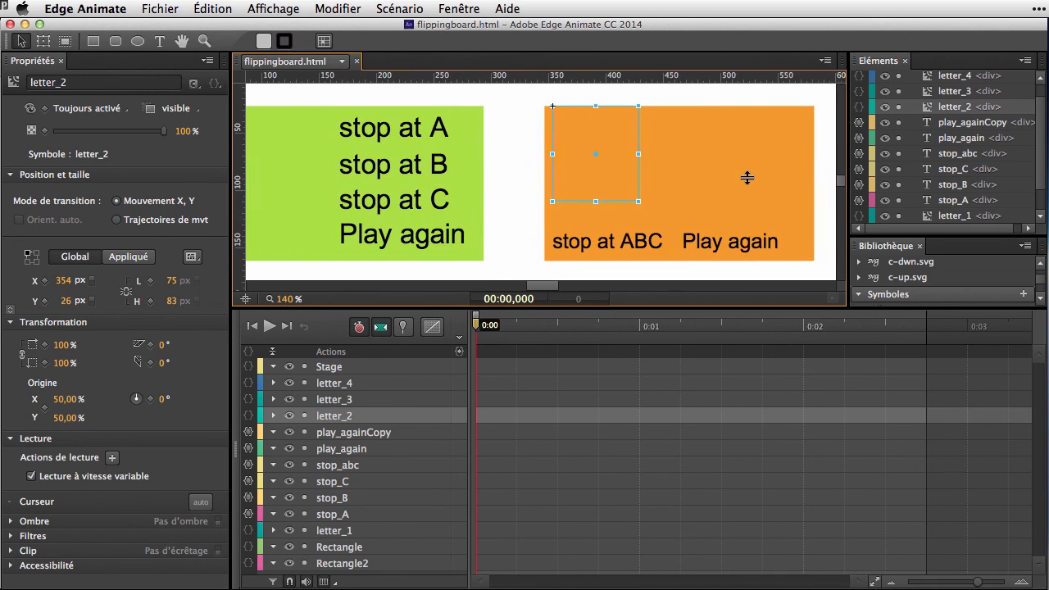
pyautogui.keyDown('shift'); pyautogui.click(656, 164); pyautogui.keyUp('shift')
pyautogui.keyDown('shift'); pyautogui.click(729, 164); pyautogui.keyUp('shift')
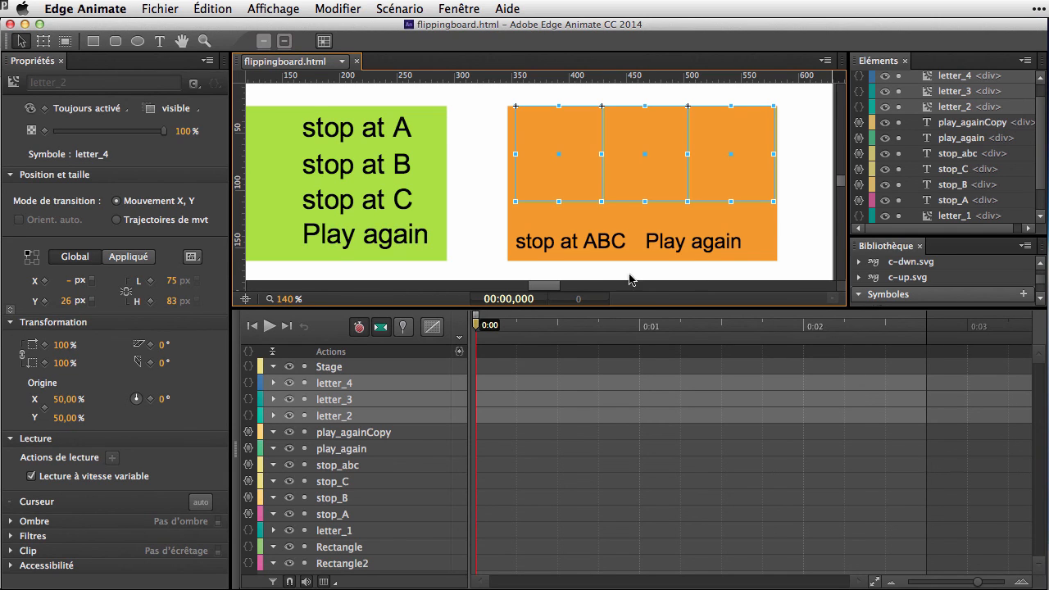
# - Review the click code of the "stop at ABC" text and open the letter_2 symbol to examine its timeline
pyautogui.click(547, 242)
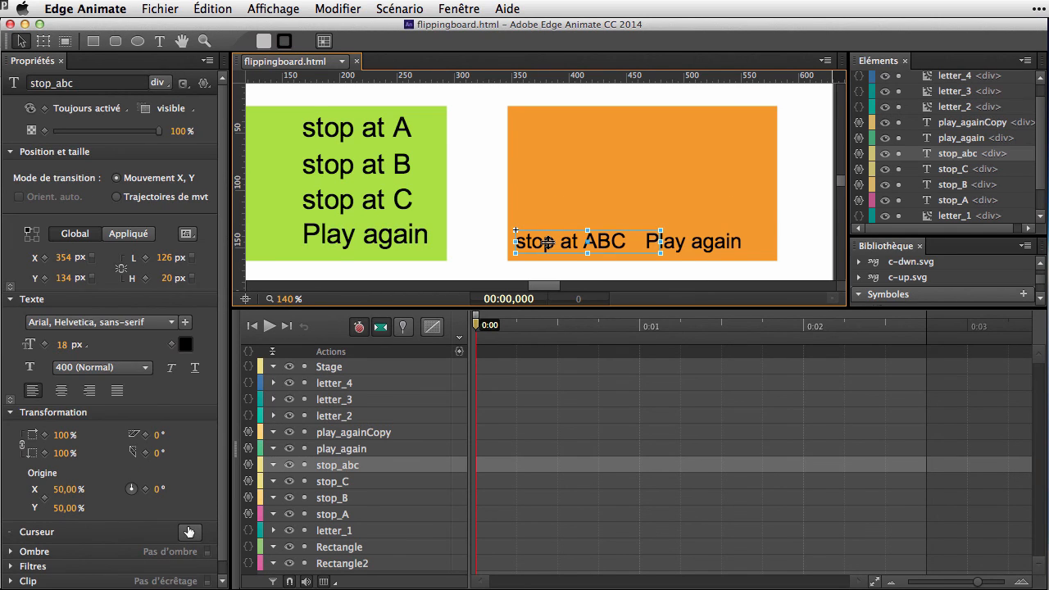
pyautogui.click(859, 153)
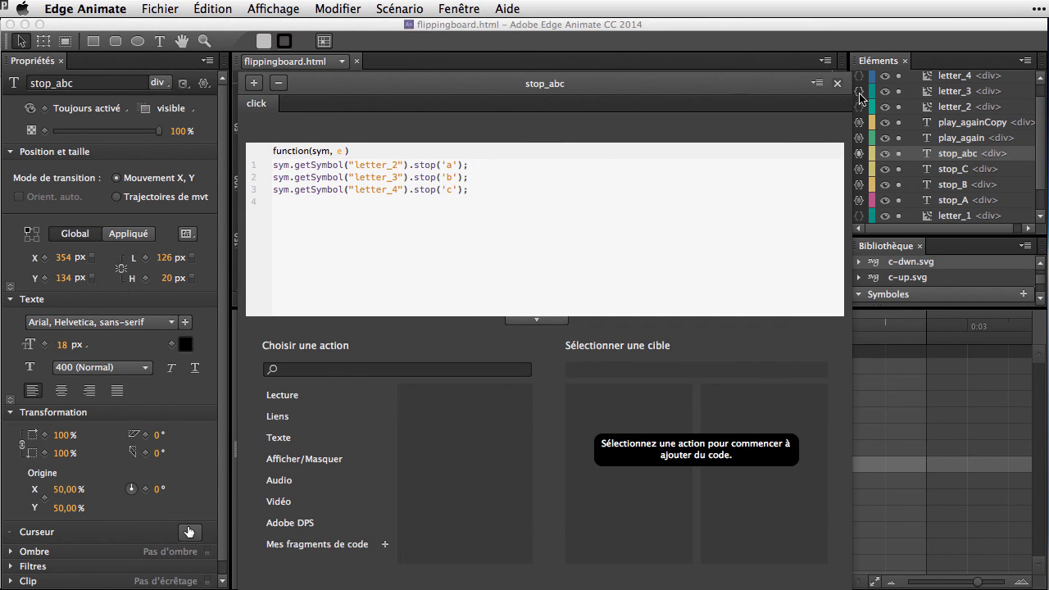
pyautogui.click(836, 83)
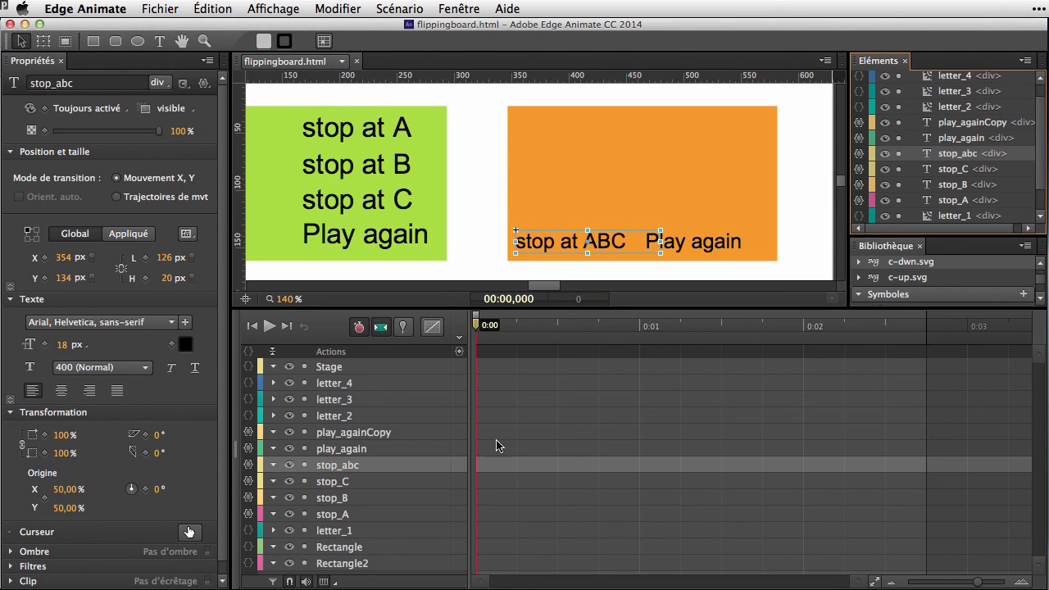
pyautogui.click(552, 177)
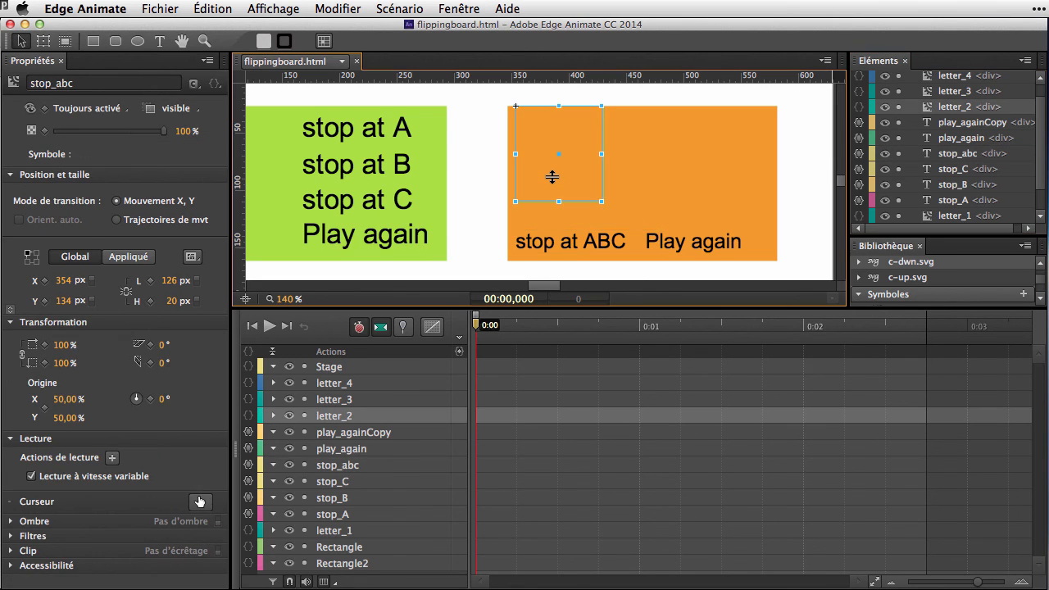
pyautogui.doubleClick(552, 177)
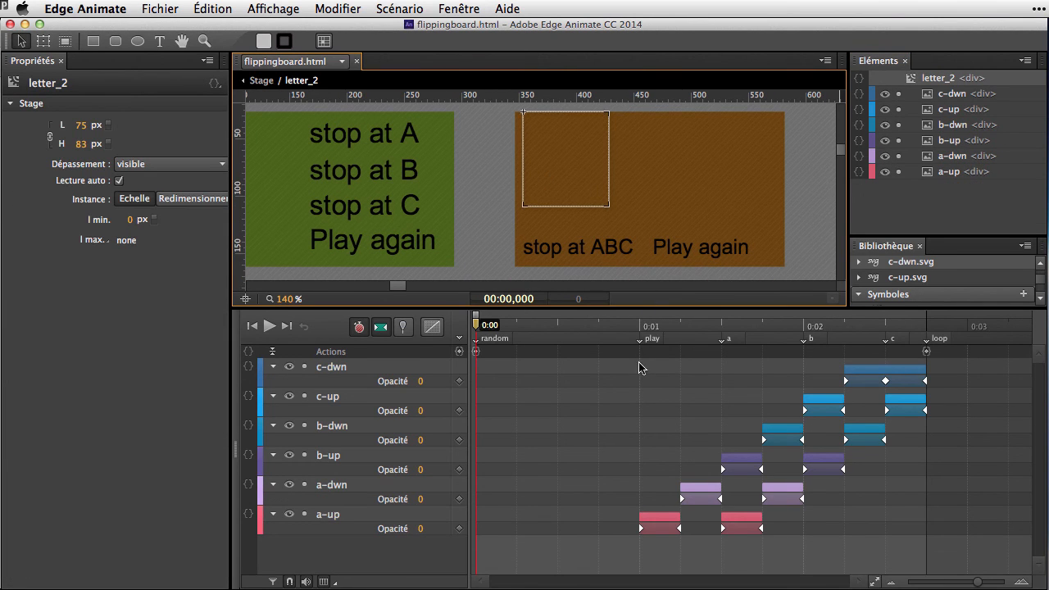